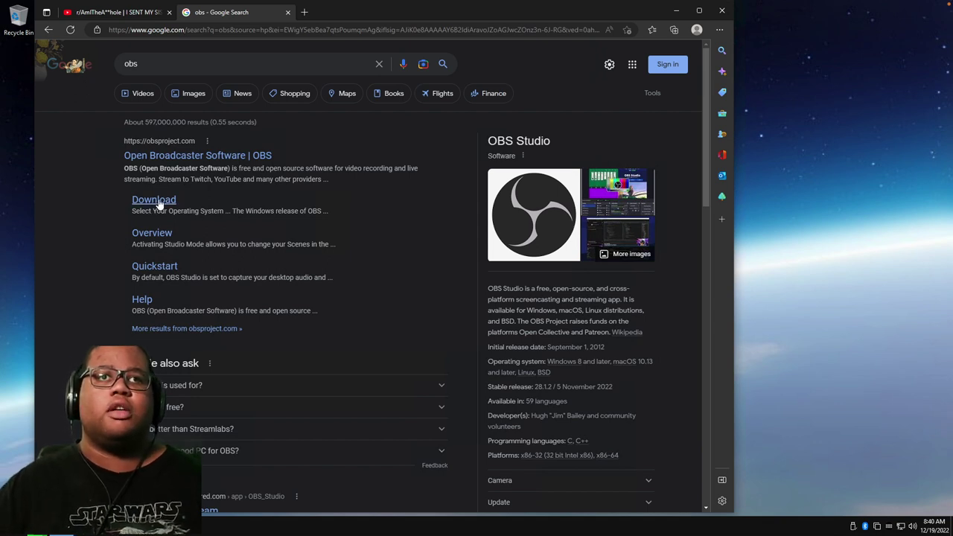
# Open the OBS download page from the search results and go to its list of previous releases.
pyautogui.click(154, 199)
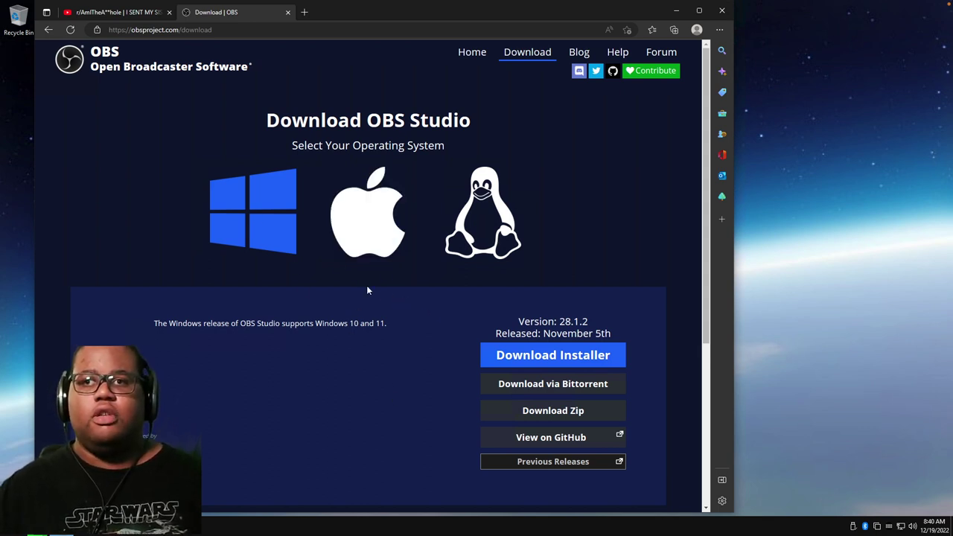
pyautogui.click(537, 465)
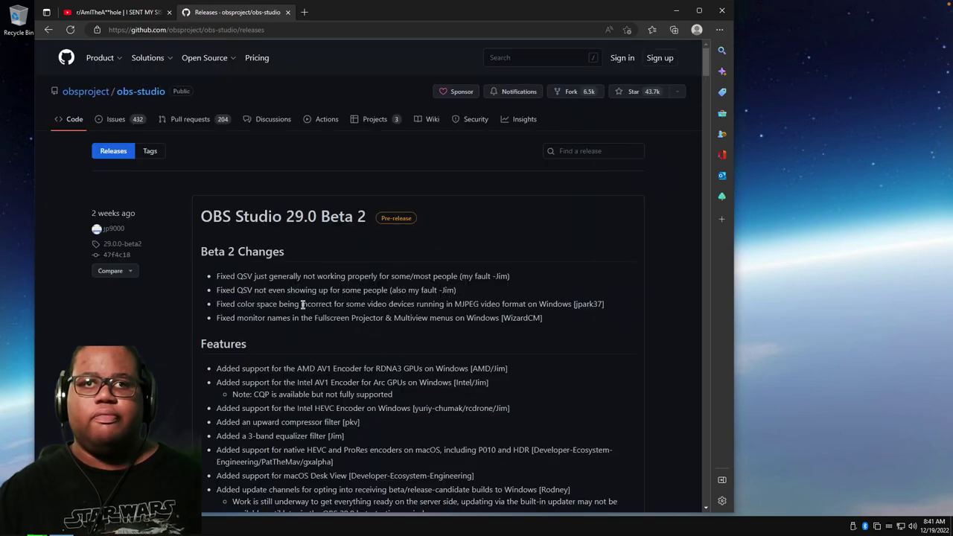
# Browse the GitHub releases list at page 3, then switch to page 2 of the OBS Studio releases.
pyautogui.scroll(-20, 280, 388)
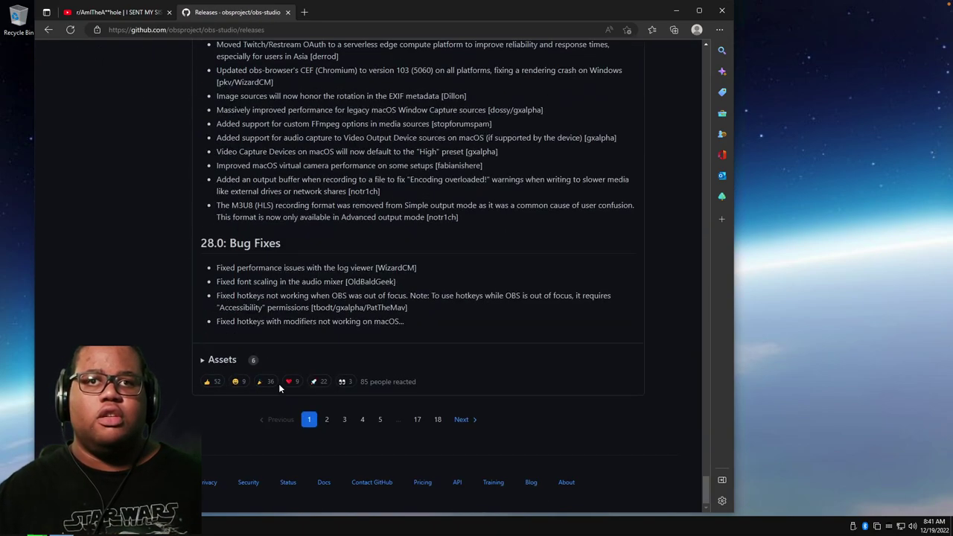
pyautogui.click(345, 421)
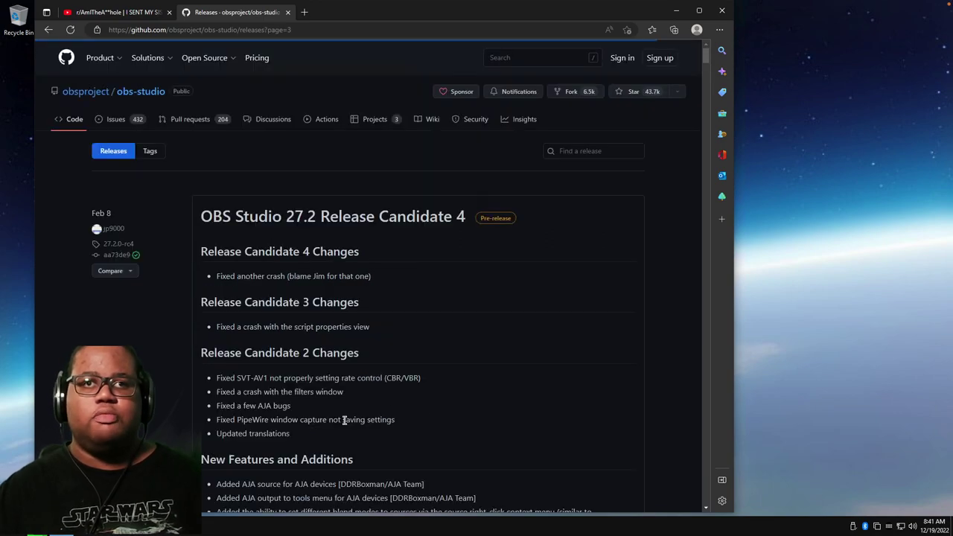
pyautogui.scroll(-20, 342, 423)
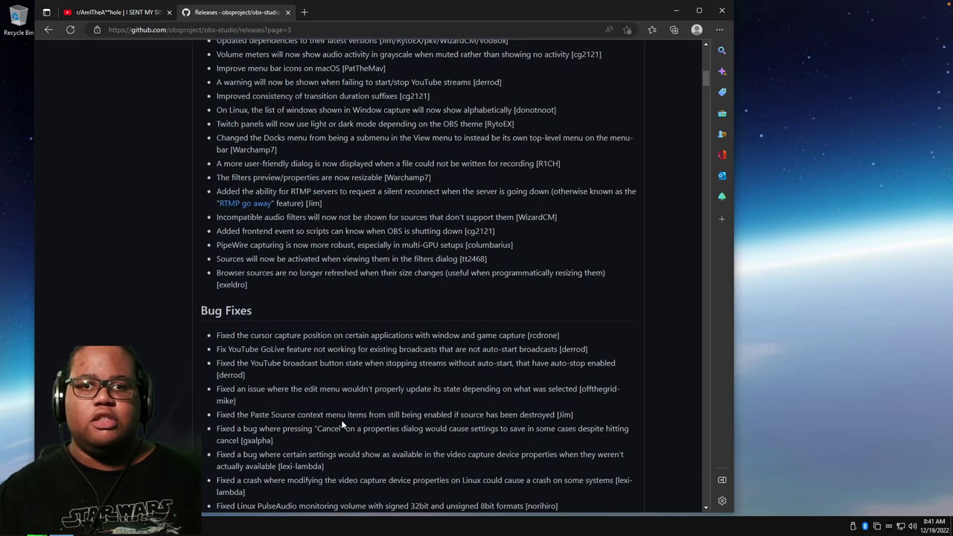
pyautogui.scroll(-20, 343, 423)
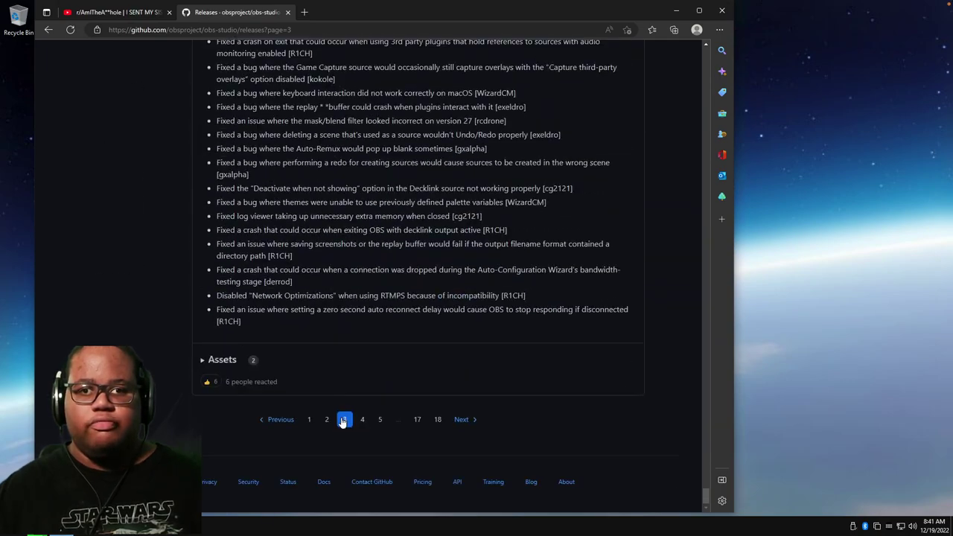
pyautogui.click(328, 419)
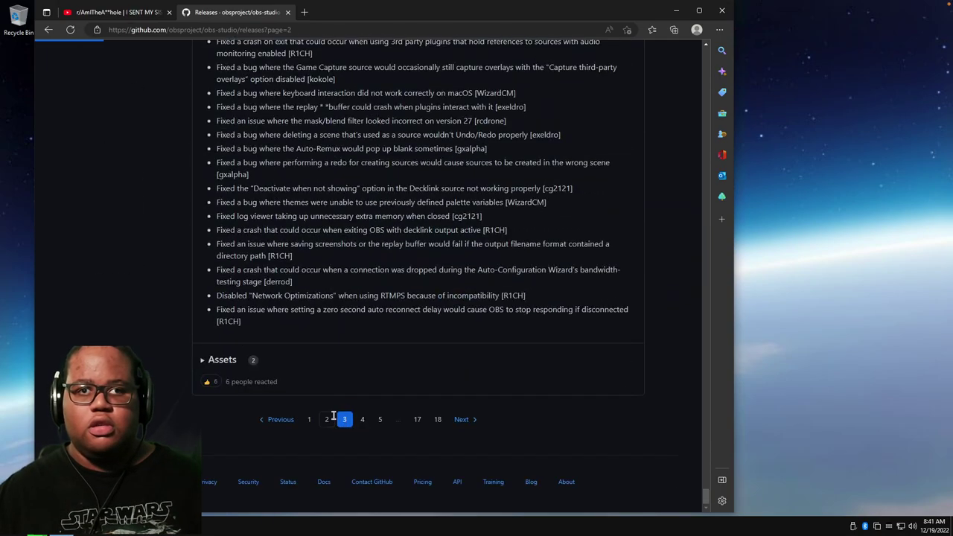
# Look through the release entries on page 2 of the list for OBS Studio 27.2.4.
pyautogui.scroll(-10, 333, 399)
pyautogui.scroll(-12, 332, 400)
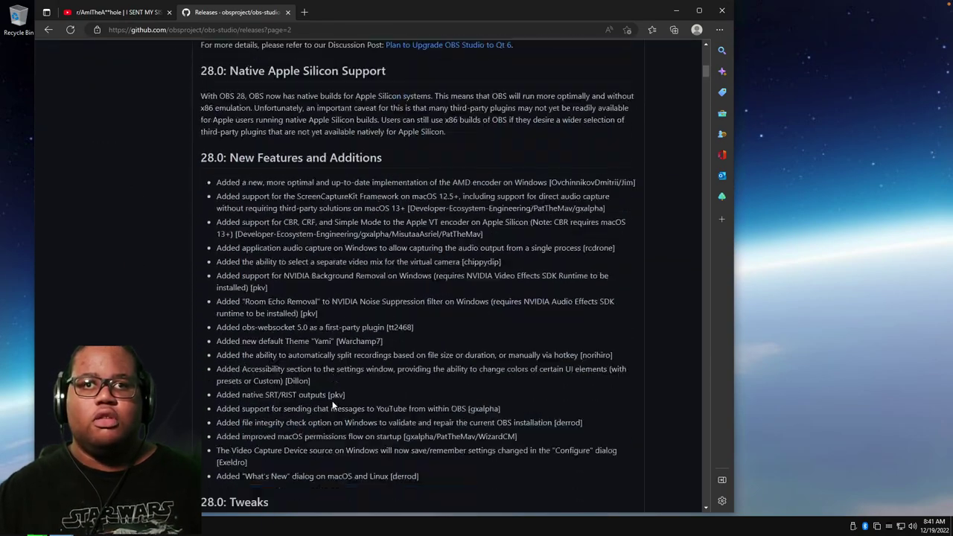
pyautogui.scroll(-12, 327, 406)
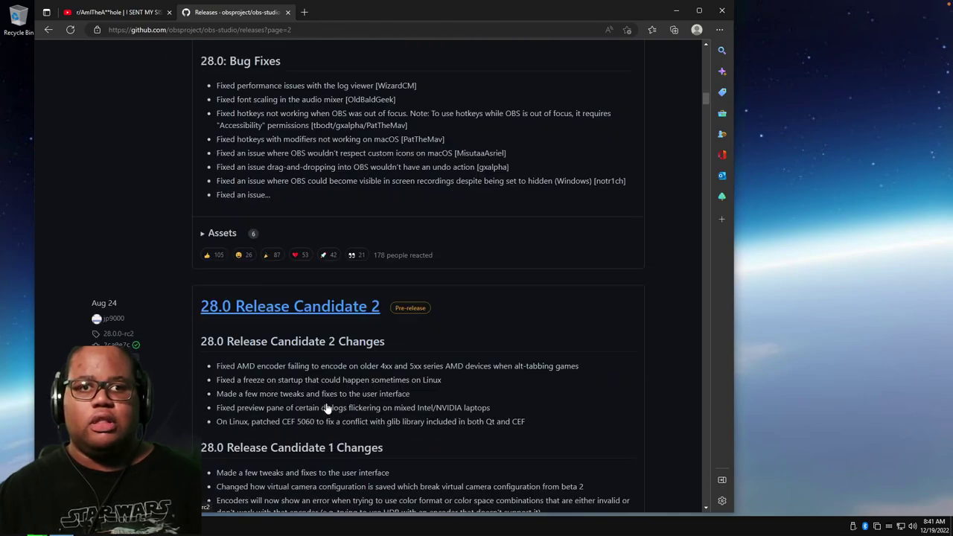
pyautogui.scroll(-12, 325, 403)
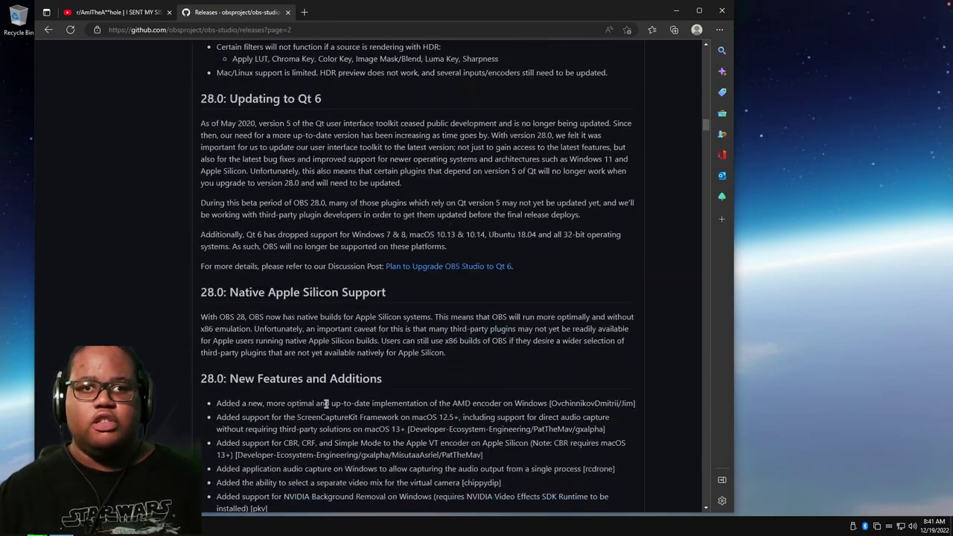
pyautogui.scroll(-12, 326, 404)
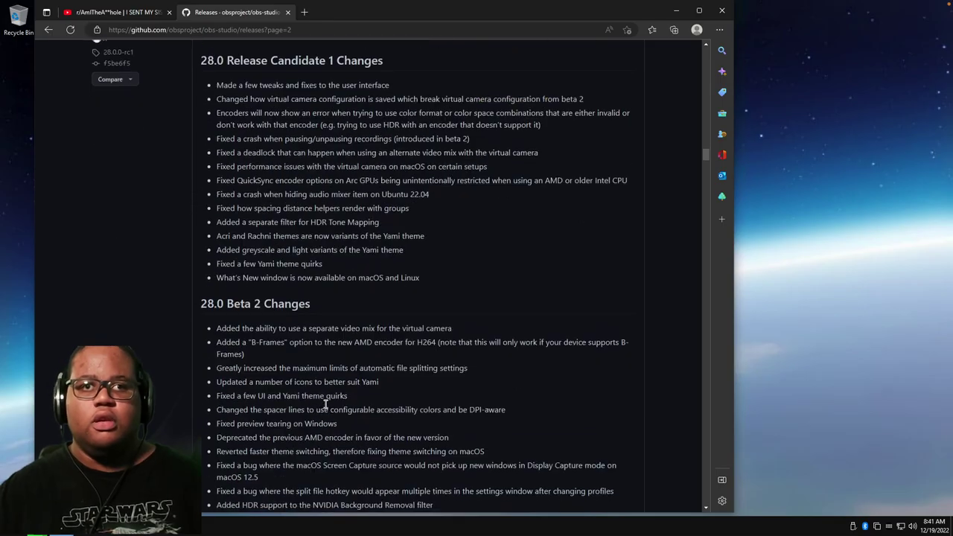
pyautogui.scroll(12, 326, 404)
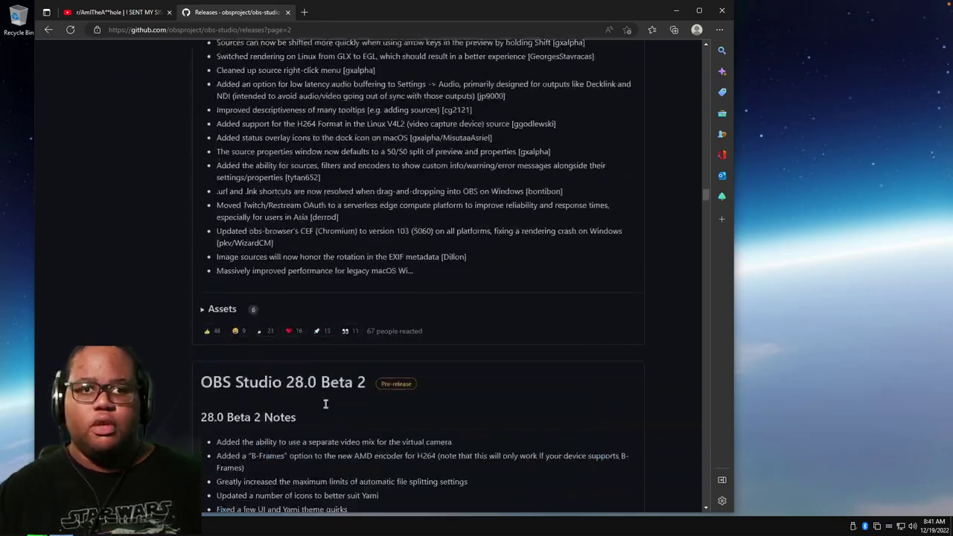
pyautogui.scroll(-10, 325, 404)
pyautogui.scroll(-15, 325, 405)
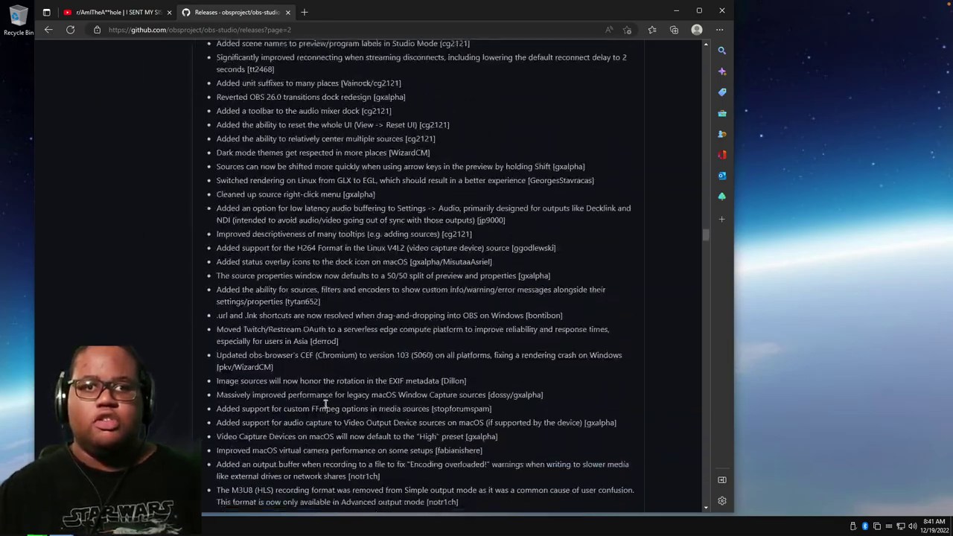
pyautogui.scroll(-20, 325, 404)
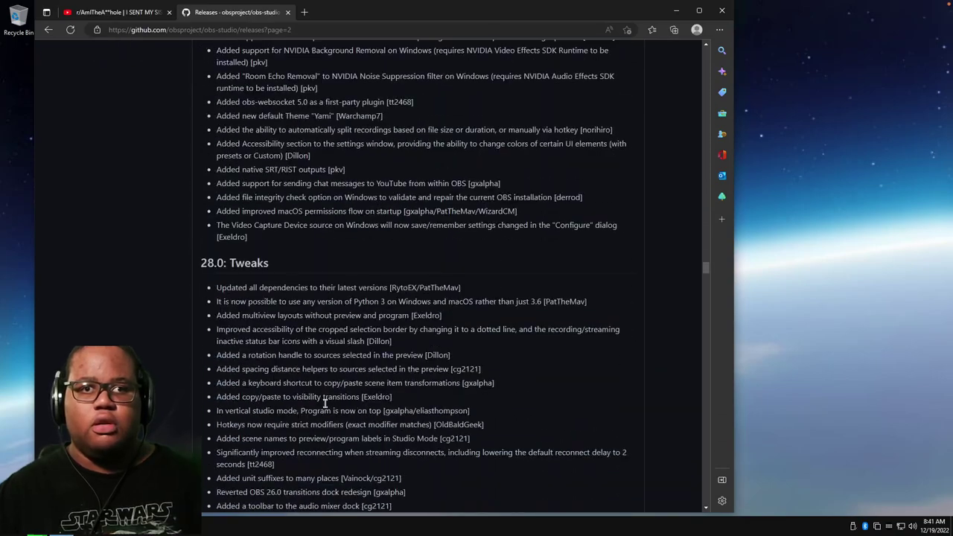
pyautogui.scroll(7, 325, 404)
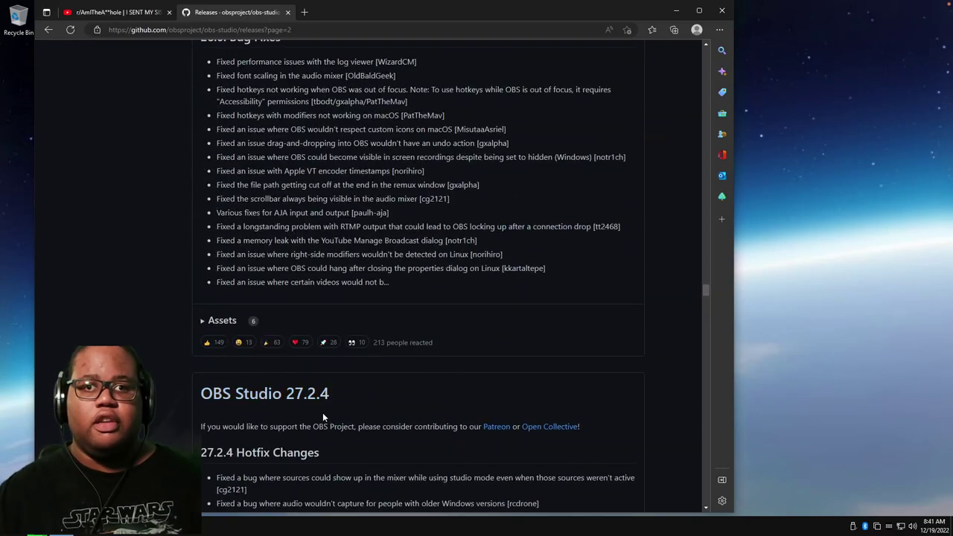
pyautogui.scroll(6, 252, 415)
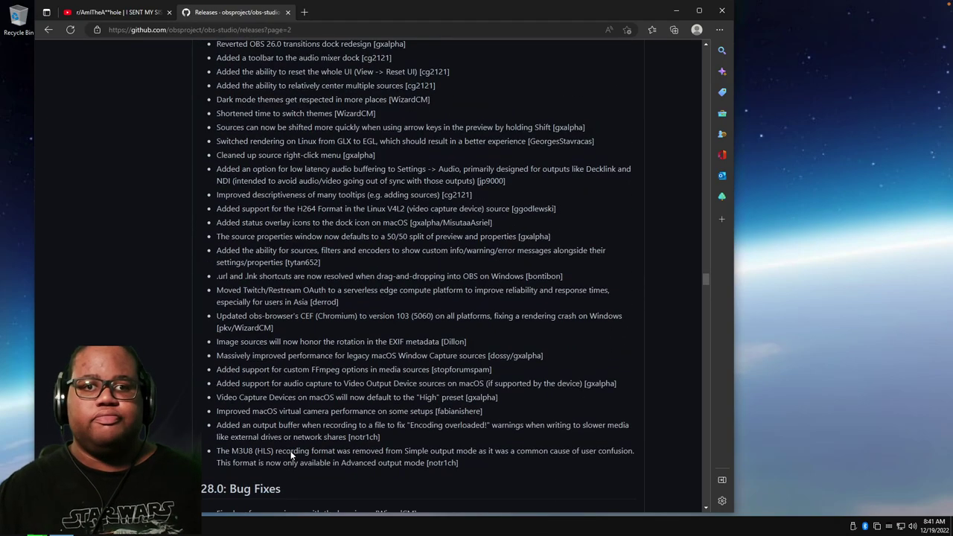
pyautogui.scroll(-6, 342, 461)
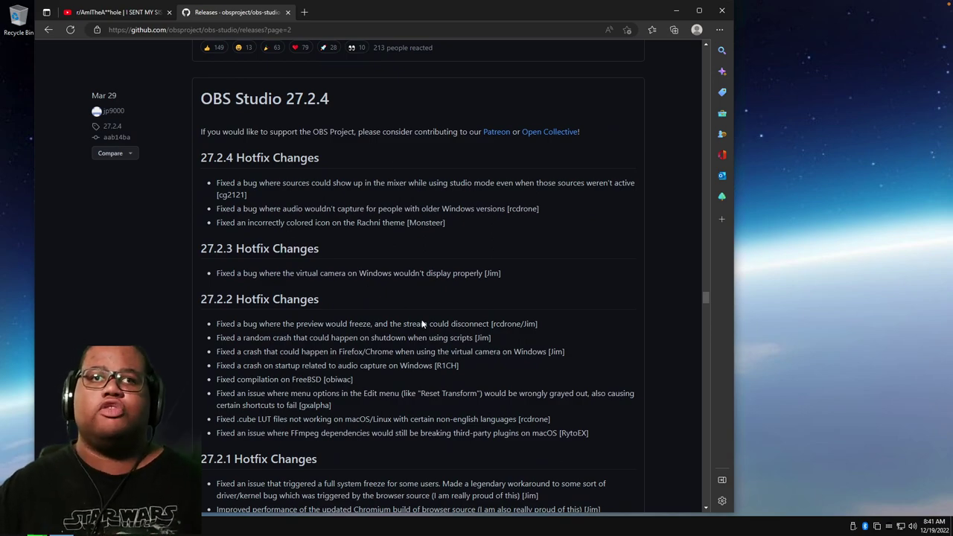
# Expand the assets of the OBS Studio 27.2.4 release and download OBS-Studio-27.2.4-Full-Installer-x64.exe.
pyautogui.scroll(-10, 365, 366)
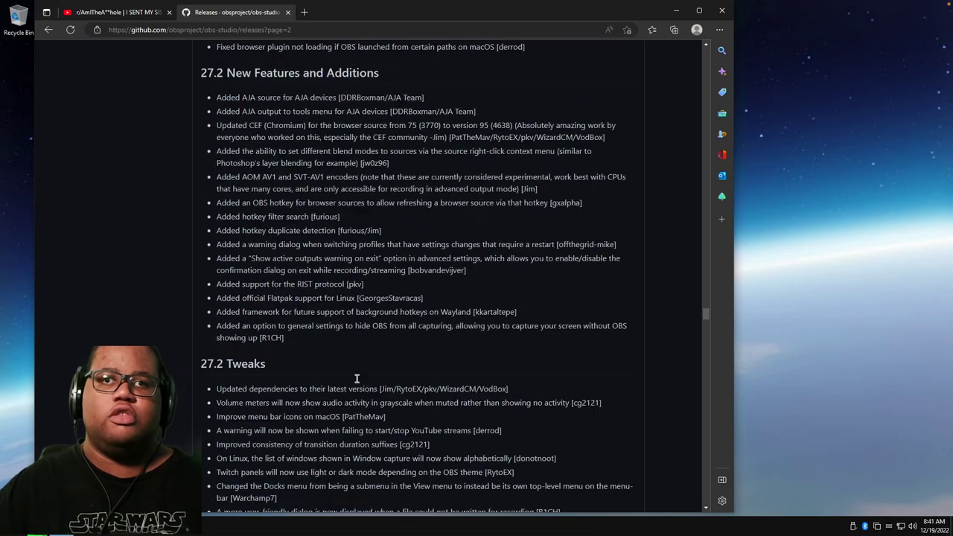
pyautogui.scroll(-5, 356, 384)
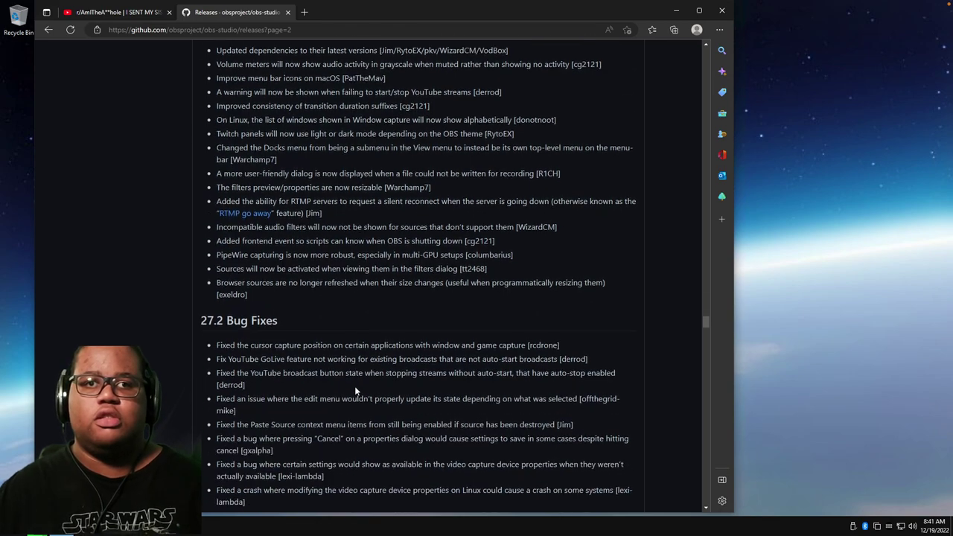
pyautogui.scroll(-10, 357, 388)
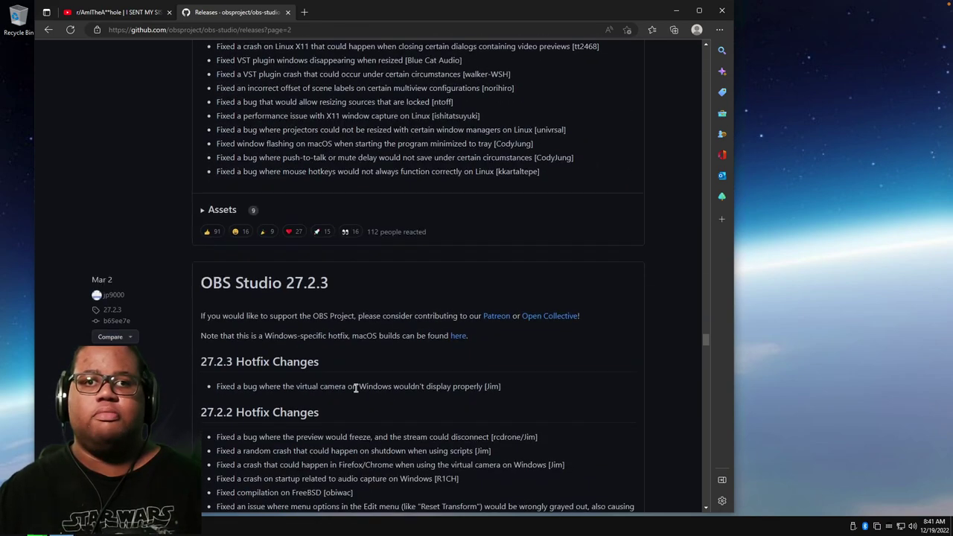
pyautogui.click(202, 211)
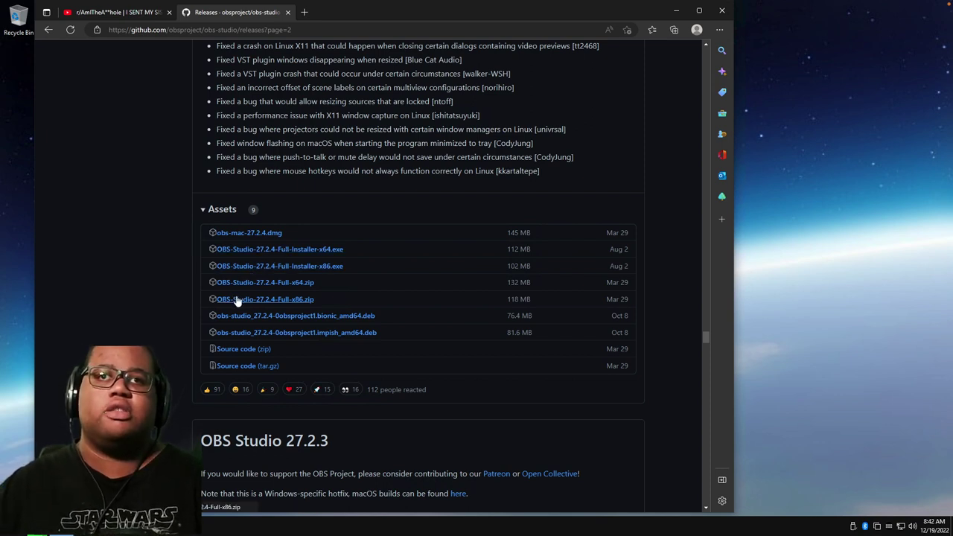
pyautogui.click(300, 250)
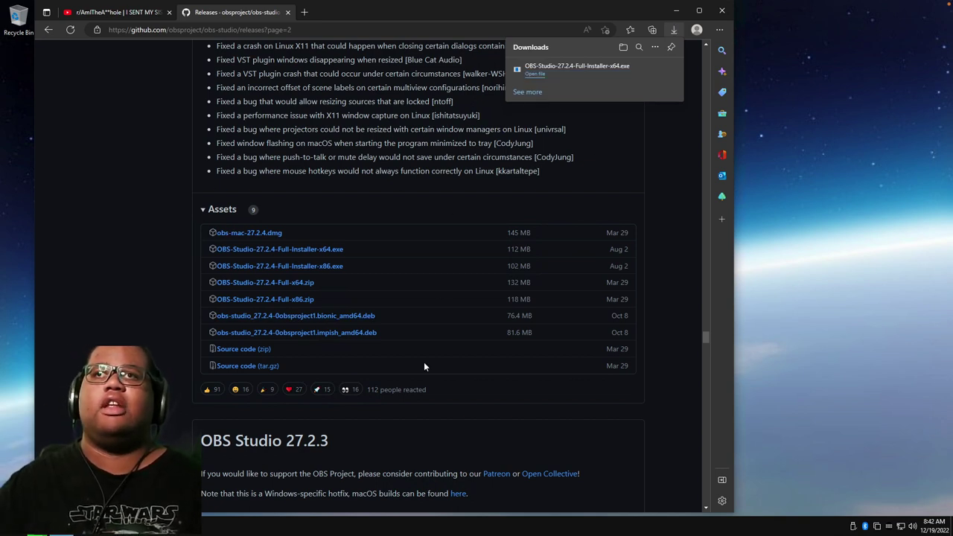
# Return from the GitHub releases list to the OBS Studio download page.
pyautogui.scroll(-3, 708, 283)
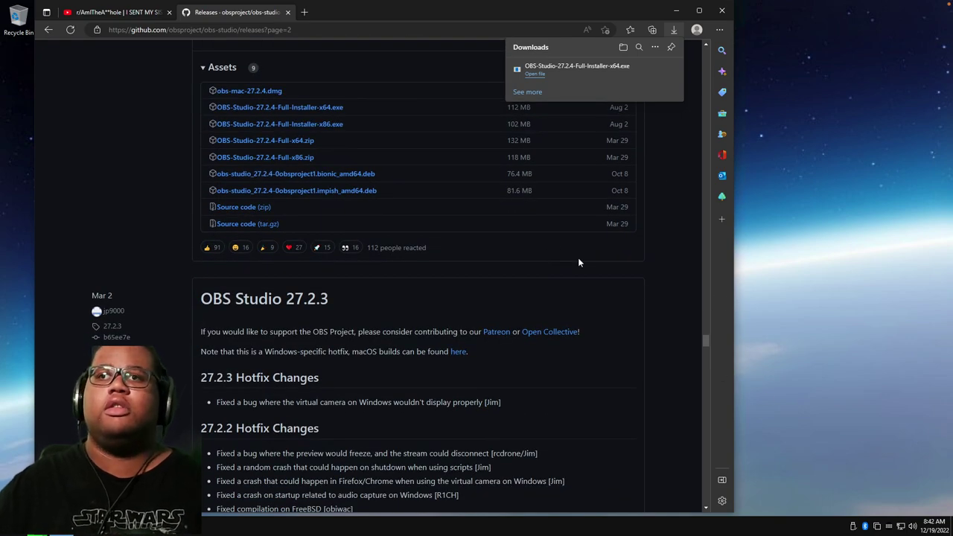
pyautogui.scroll(-10, 482, 307)
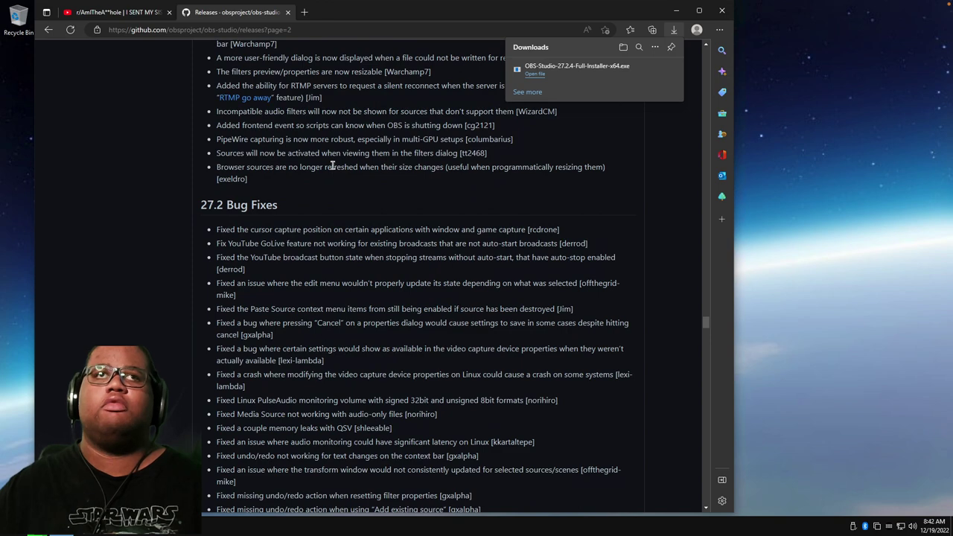
pyautogui.click(47, 33)
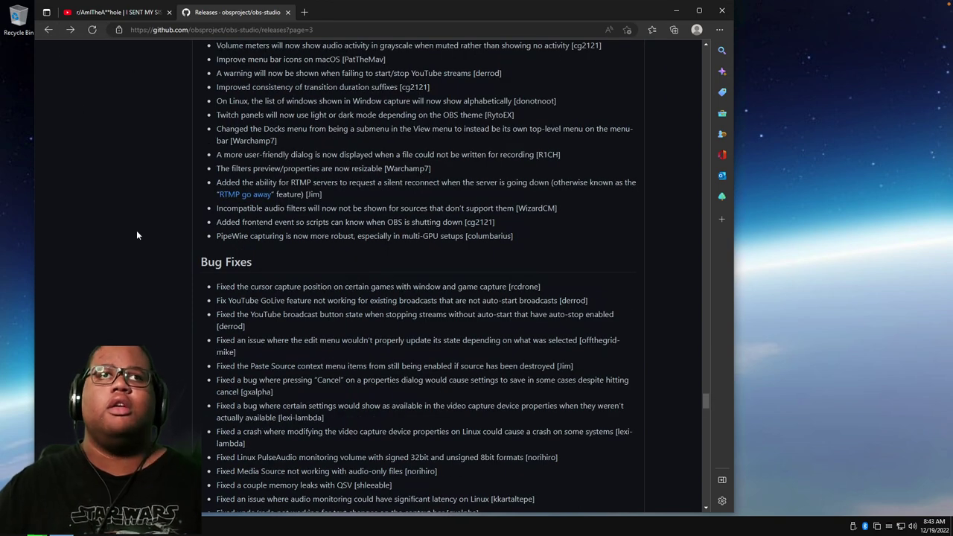
pyautogui.click(46, 30)
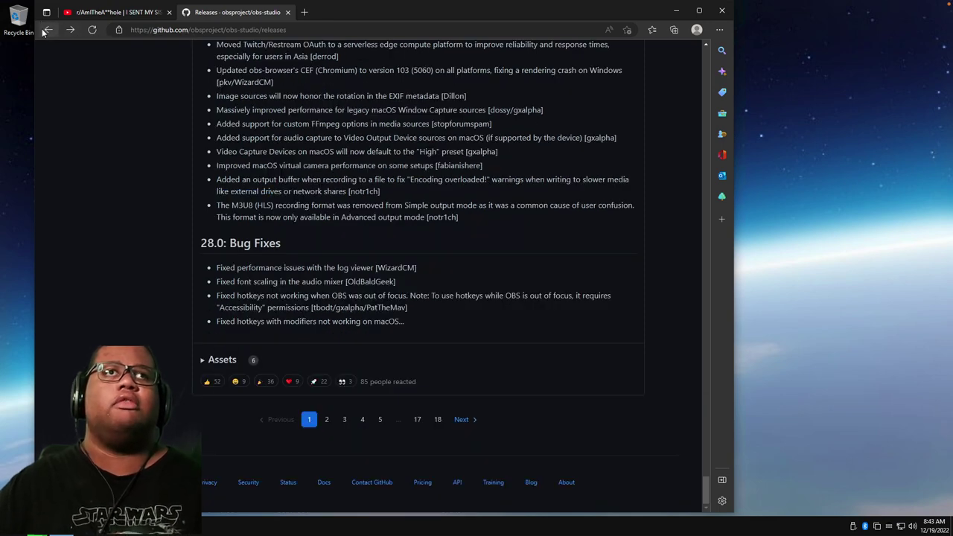
pyautogui.click(46, 30)
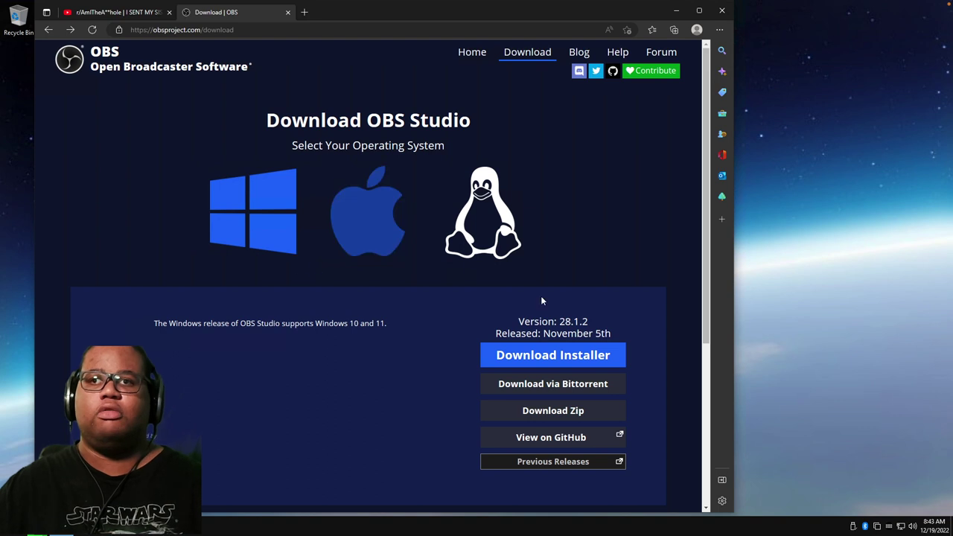
# View the macOS and Linux download options for OBS Studio, ending back on the Windows options.
pyautogui.click(377, 230)
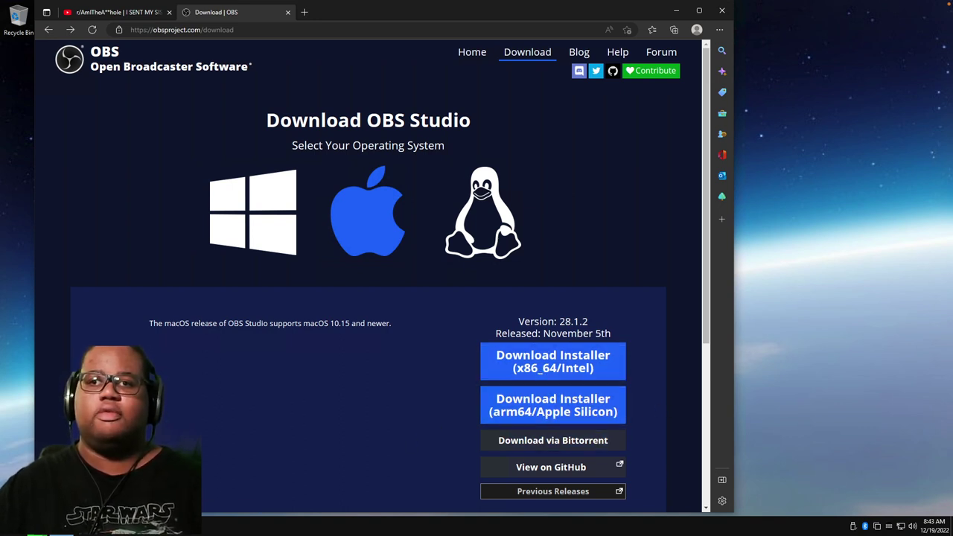
pyautogui.click(493, 231)
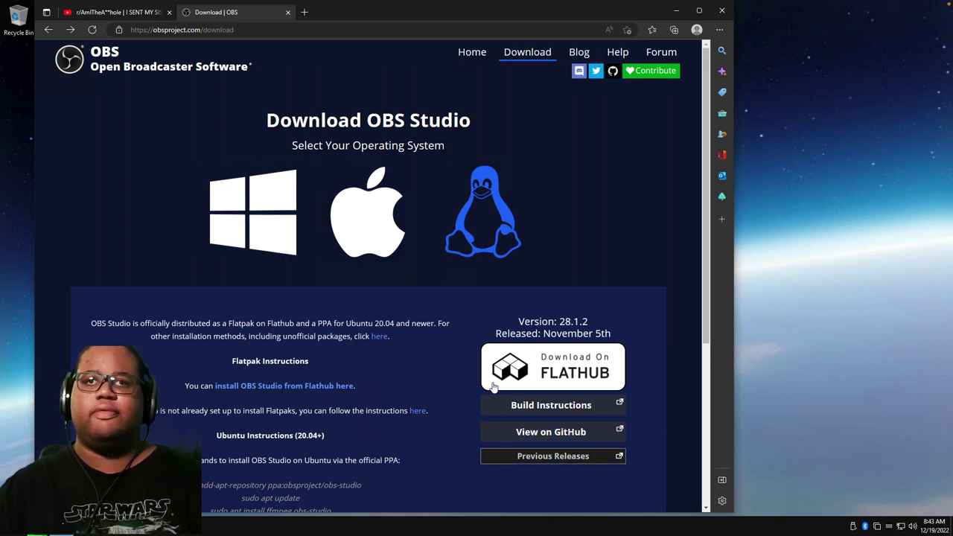
pyautogui.click(261, 231)
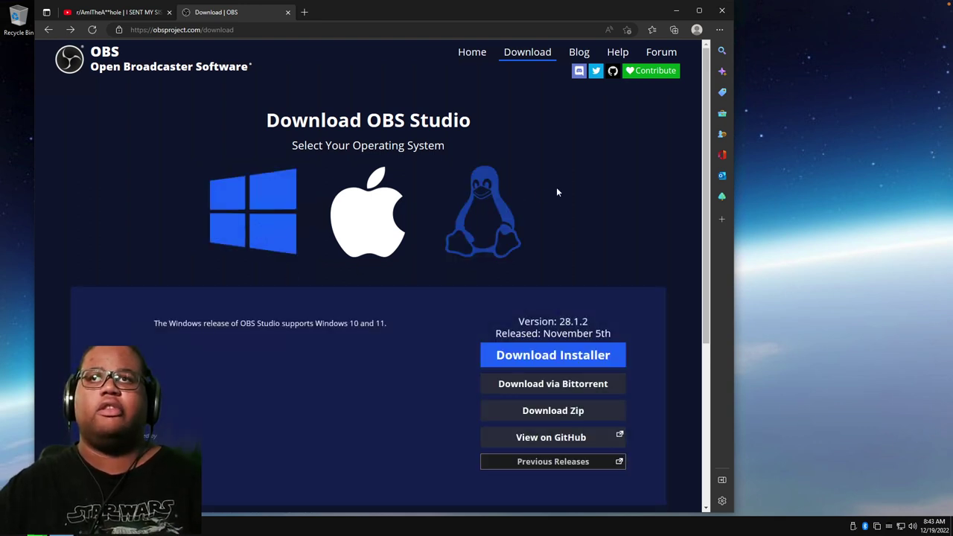
# Minimize the browser, go to the Downloads folder and run OBS-Studio-27.2.4-Full-Installer-x64.exe, allowing it past the security warning.
pyautogui.click(676, 11)
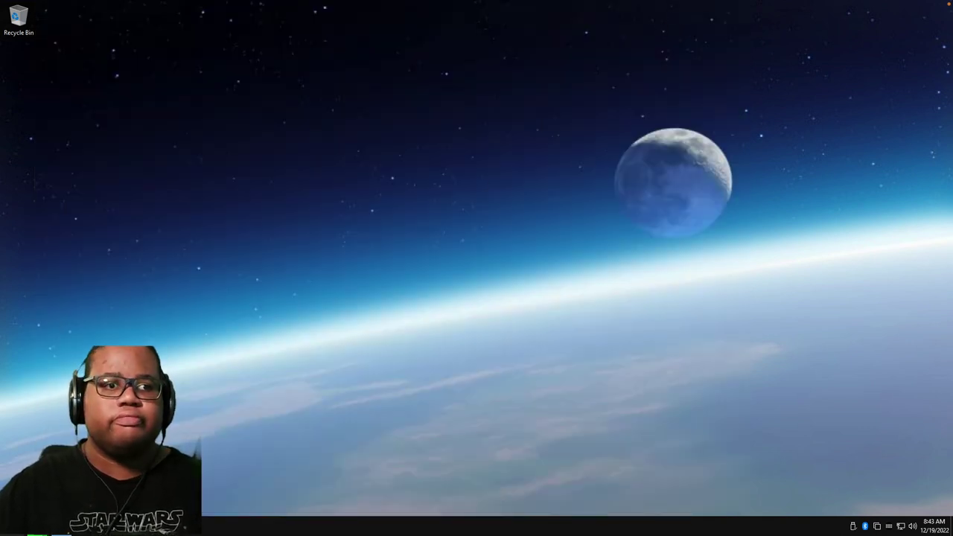
pyautogui.click(12, 530)
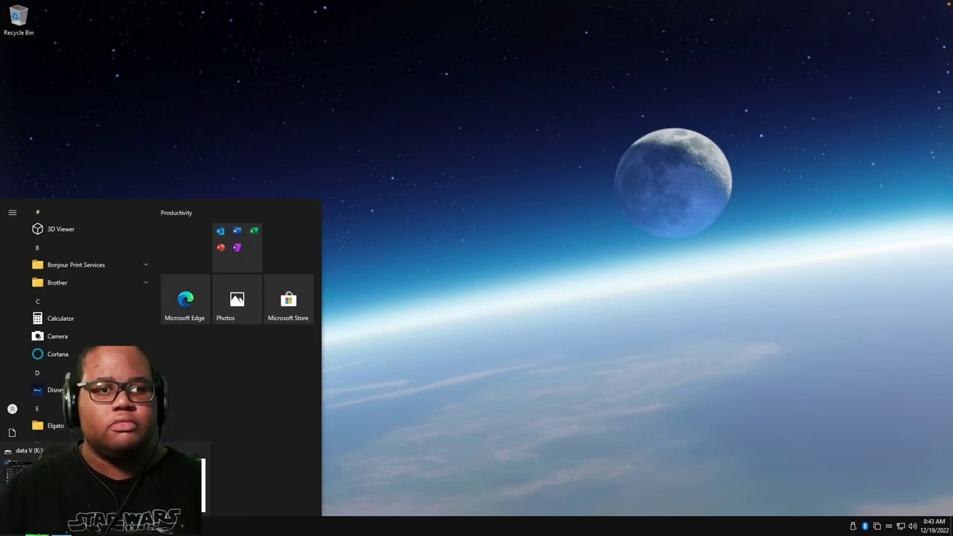
pyautogui.rightClick(10, 472)
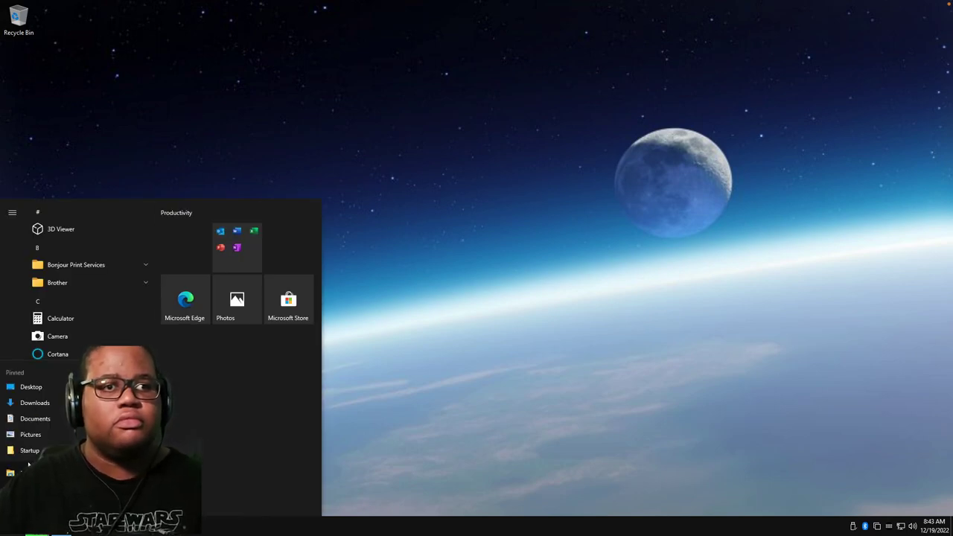
pyautogui.click(35, 403)
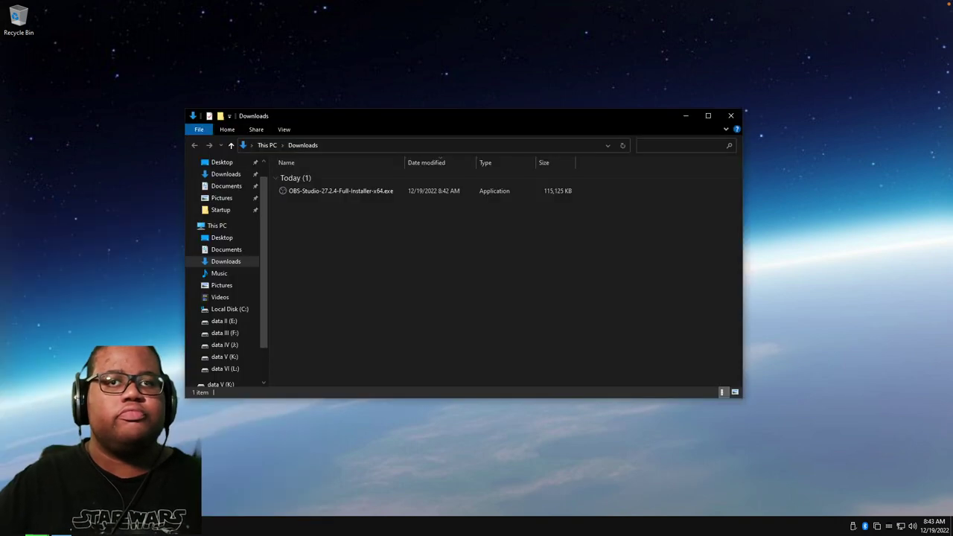
pyautogui.doubleClick(326, 189)
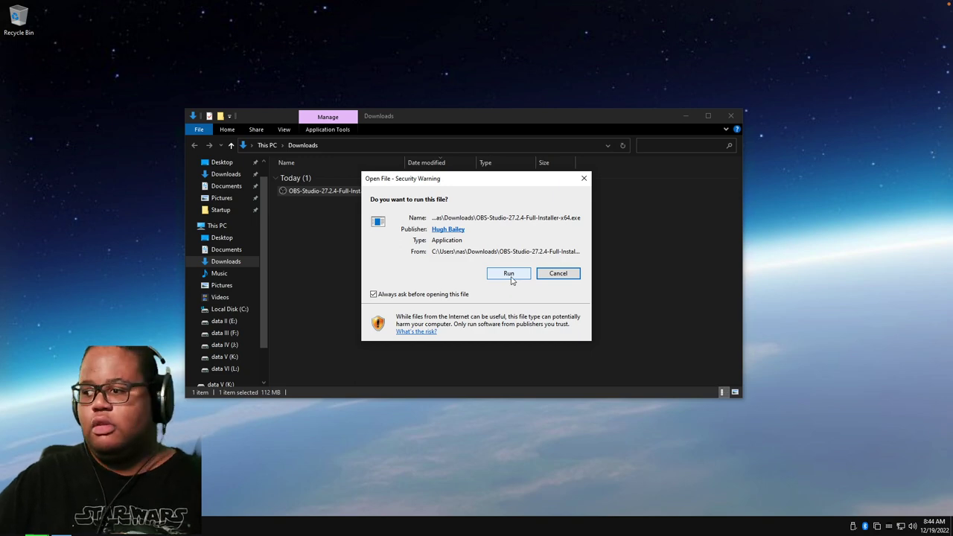
pyautogui.click(509, 274)
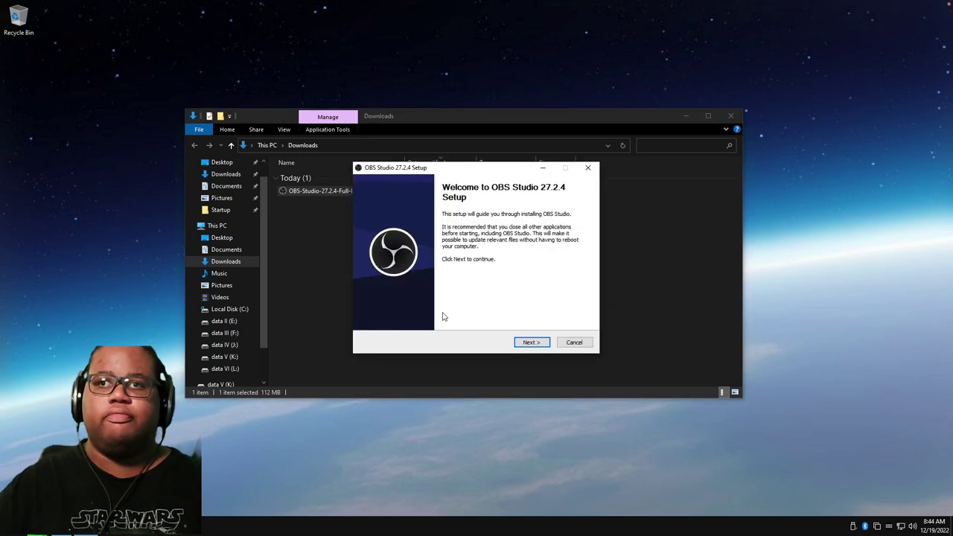
# Install OBS Studio 27.2.4 in C:\Program Files\obs-studio and finish the setup with the program launching.
pyautogui.click(544, 342)
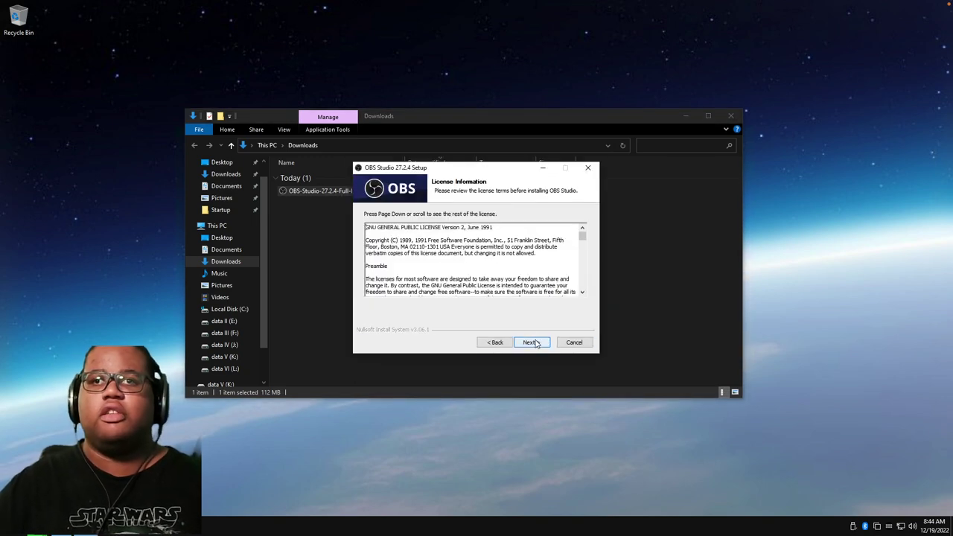
pyautogui.click(526, 343)
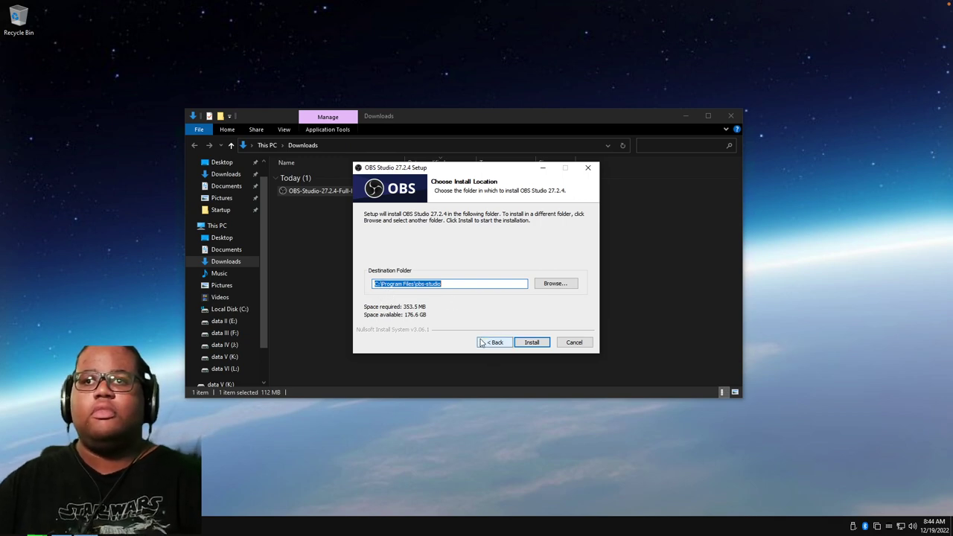
pyautogui.click(533, 342)
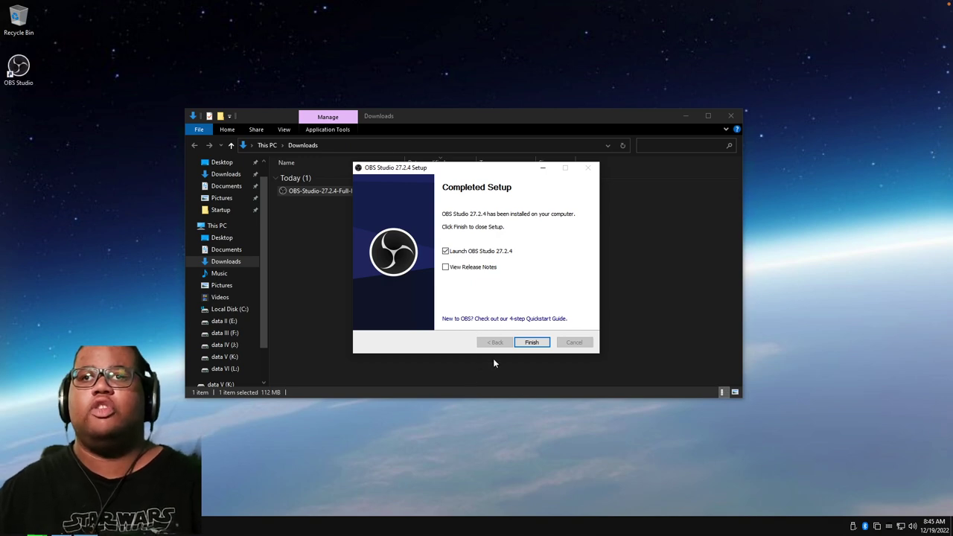
pyautogui.click(531, 343)
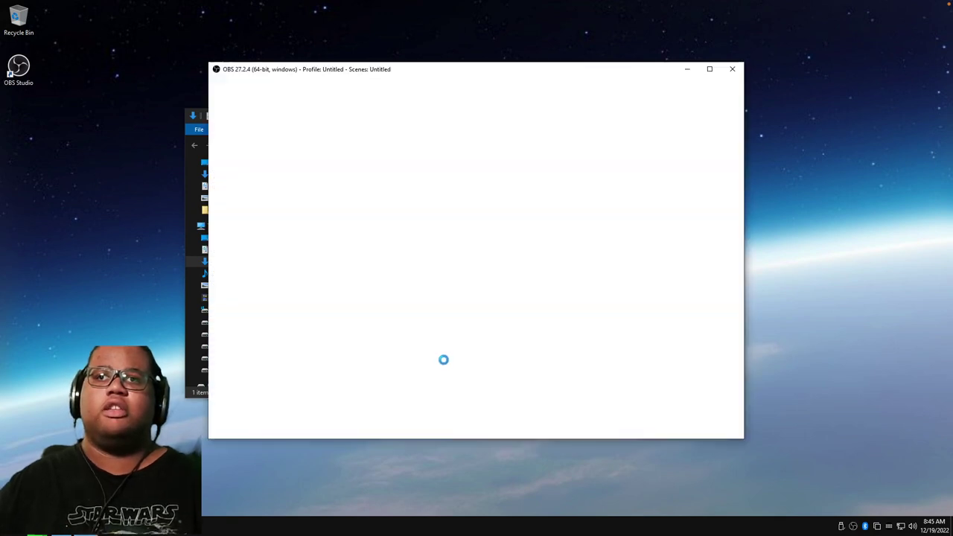
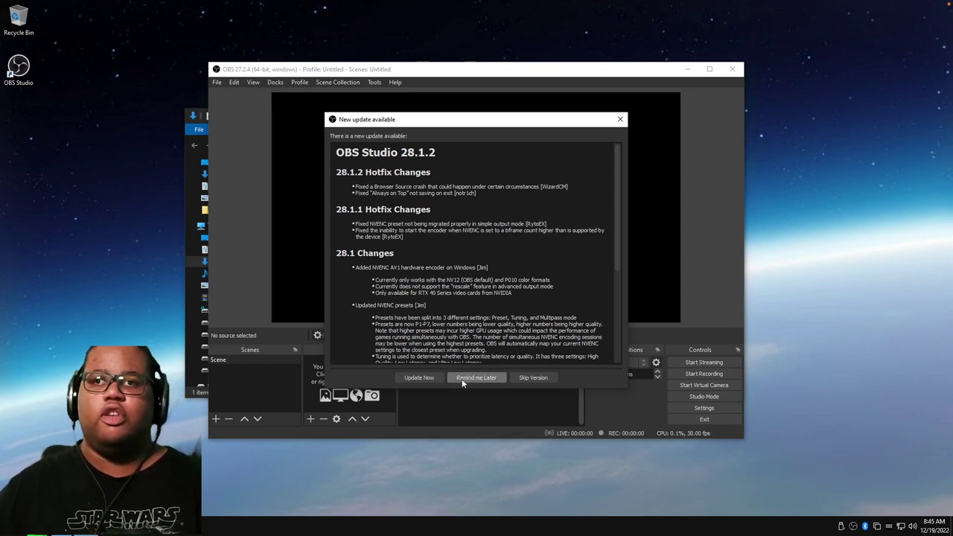
# Skip the OBS Studio 28.1.2 update and choose to optimize just for recording in the Auto-Configuration Wizard.
pyautogui.click(521, 378)
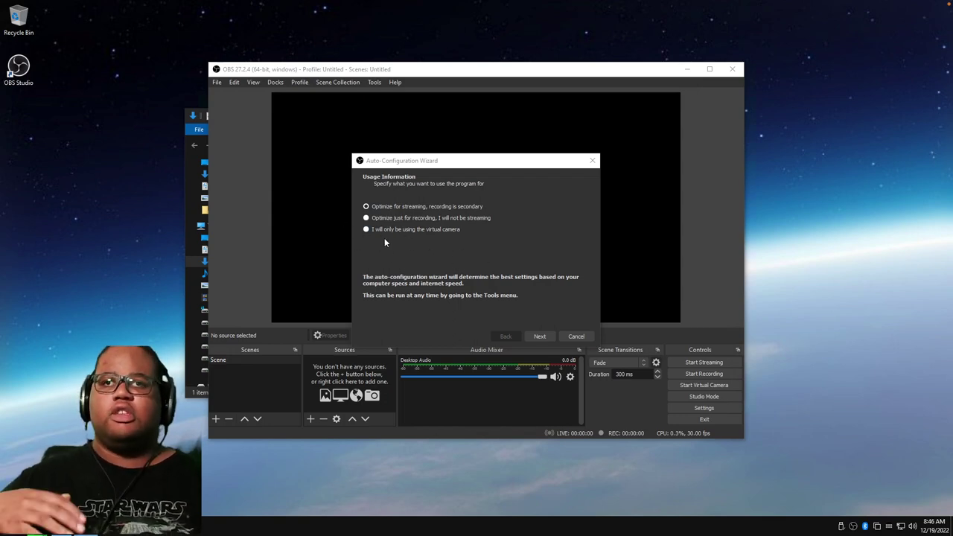
pyautogui.click(366, 218)
pyautogui.click(366, 207)
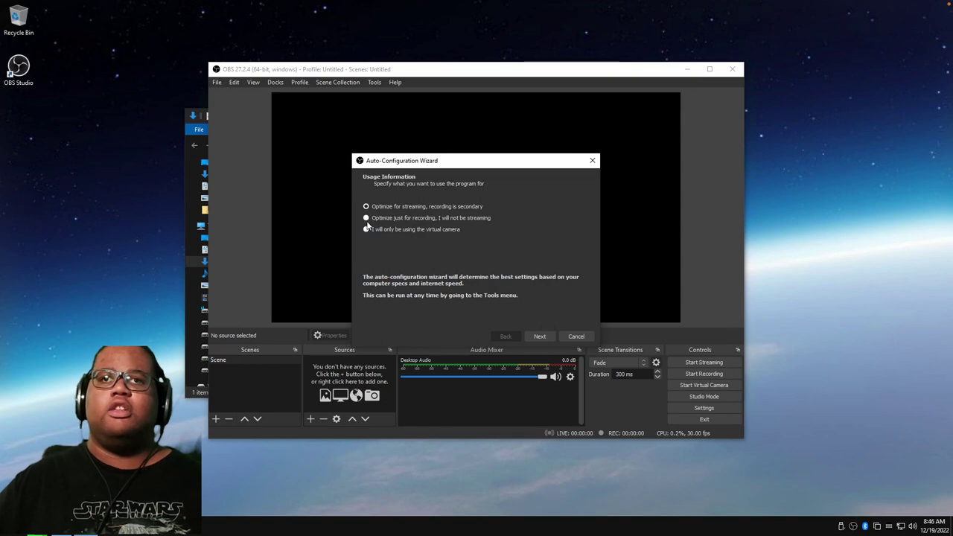
pyautogui.click(365, 218)
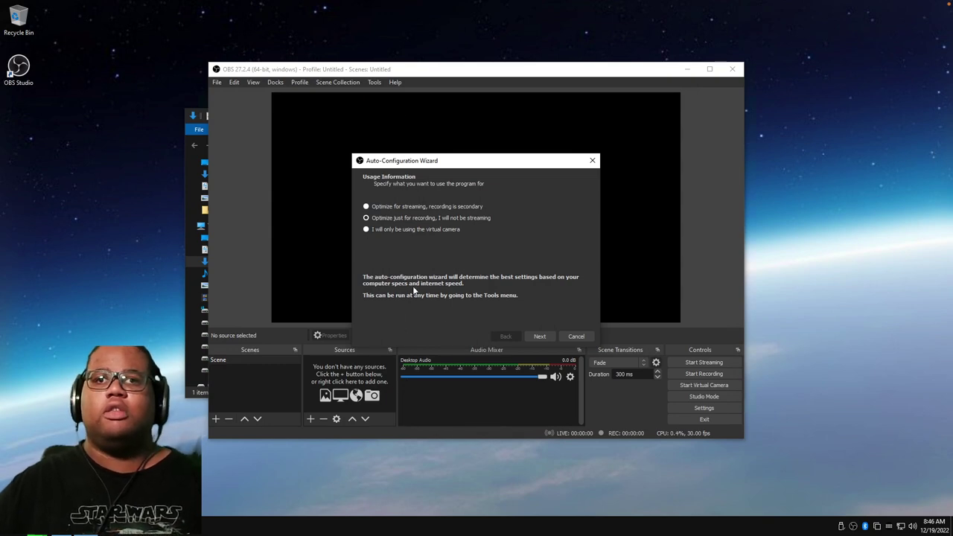
pyautogui.click(536, 336)
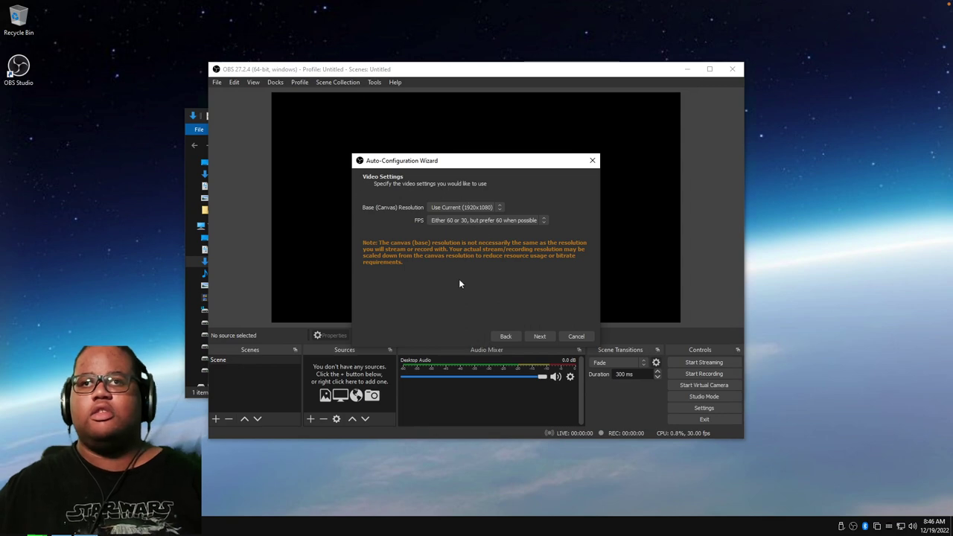
# Keep the current 1920x1080 canvas resolution, set the FPS to 60 and apply the wizard's recommended settings.
pyautogui.click(494, 208)
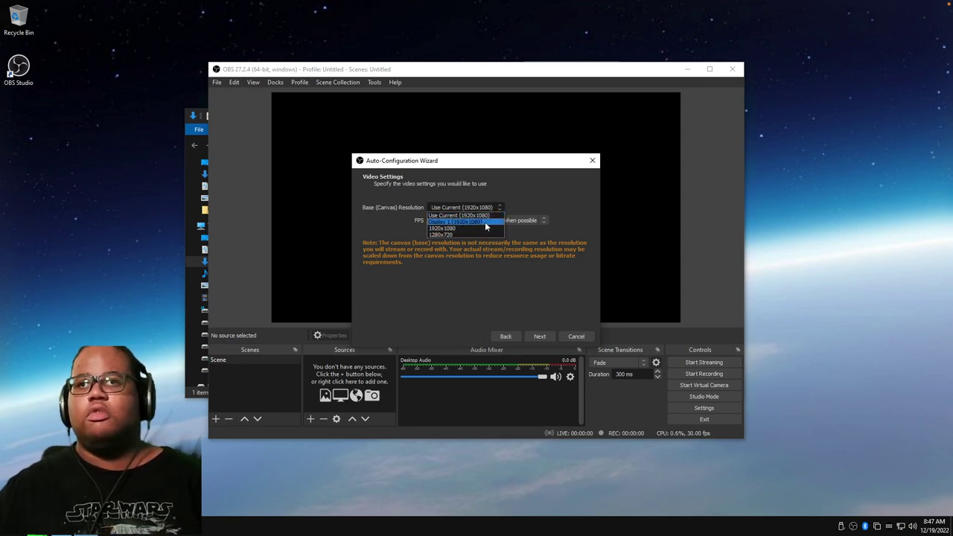
pyautogui.click(508, 199)
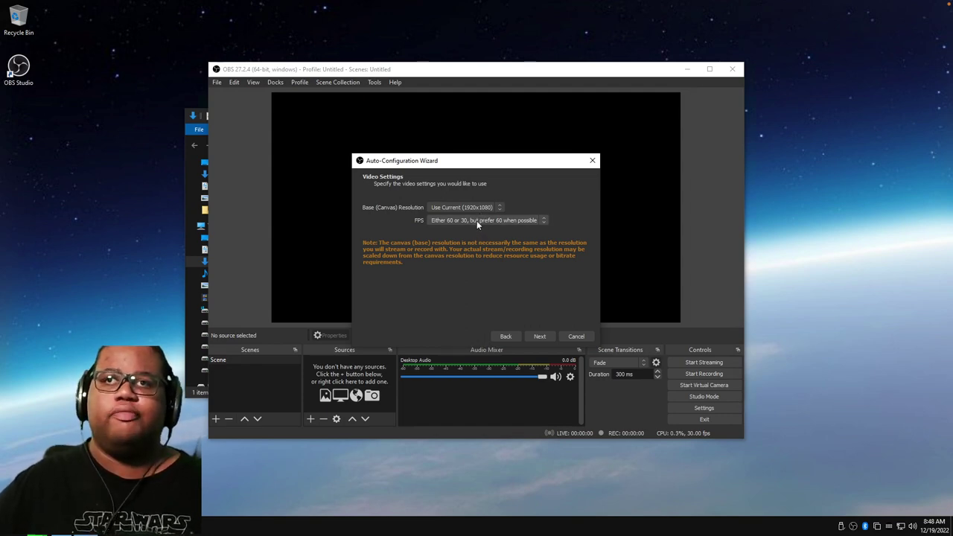
pyautogui.click(539, 219)
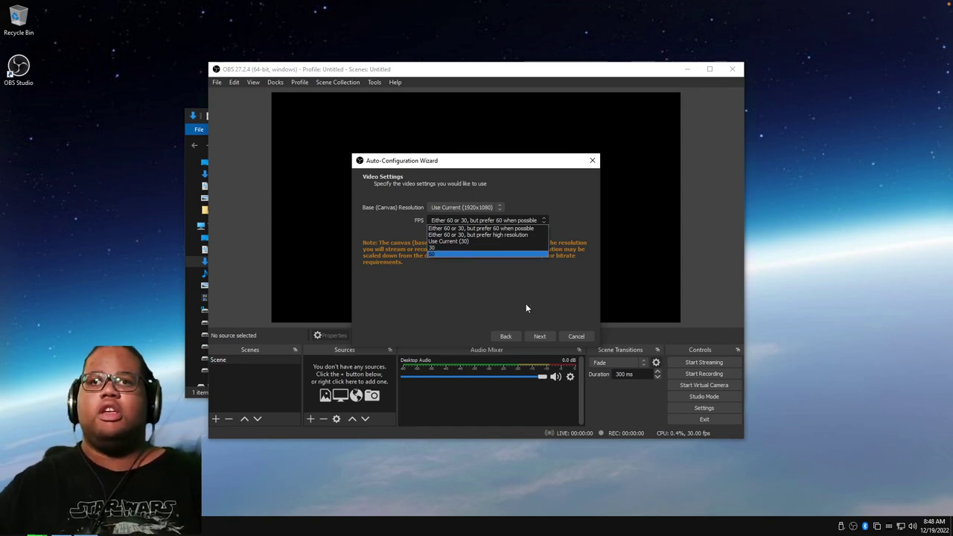
pyautogui.click(438, 254)
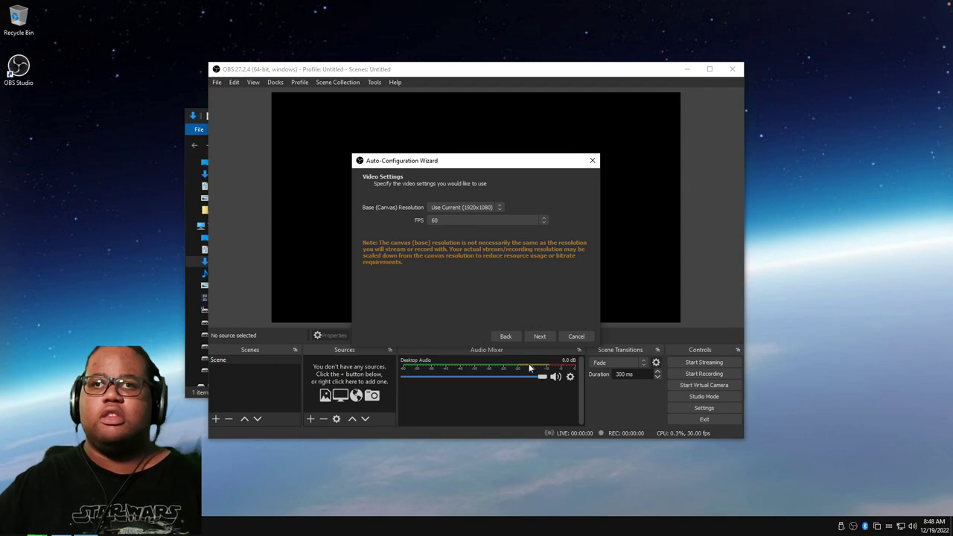
pyautogui.click(537, 335)
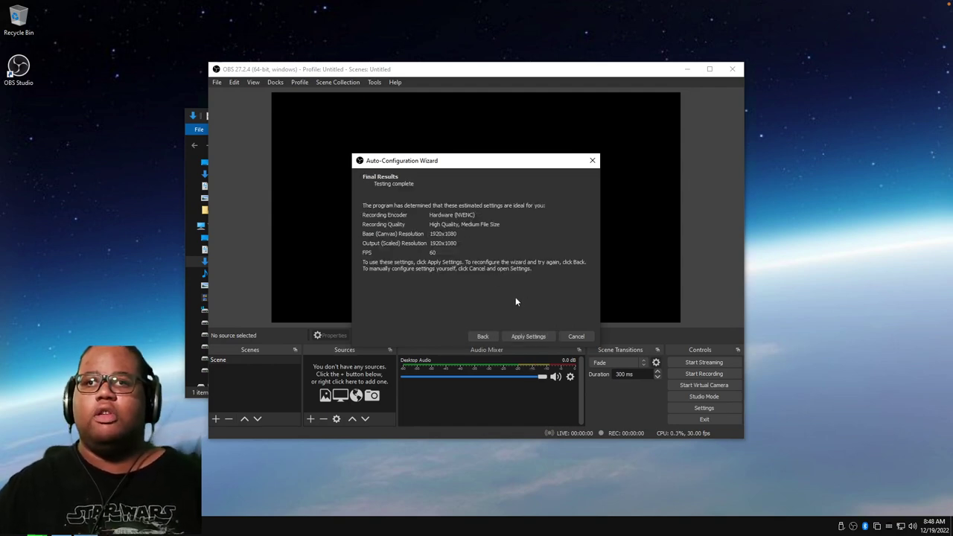
pyautogui.click(511, 338)
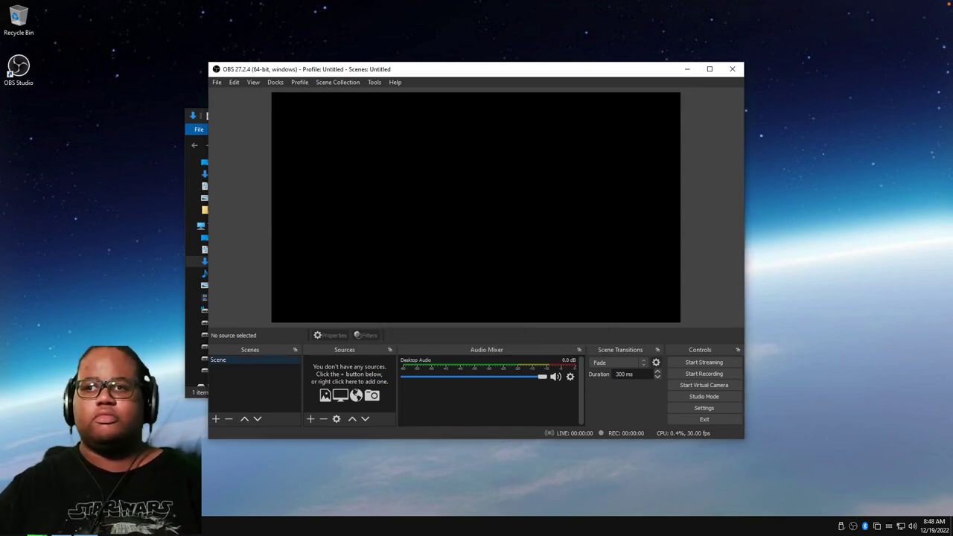
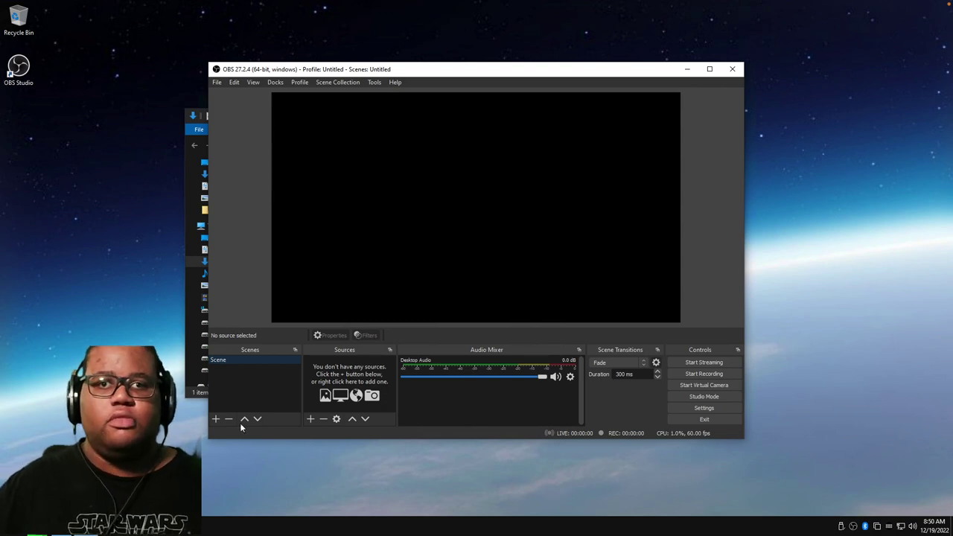
# Add a new source named Window Capture to the scene and cancel its properties without choosing a window.
pyautogui.click(306, 420)
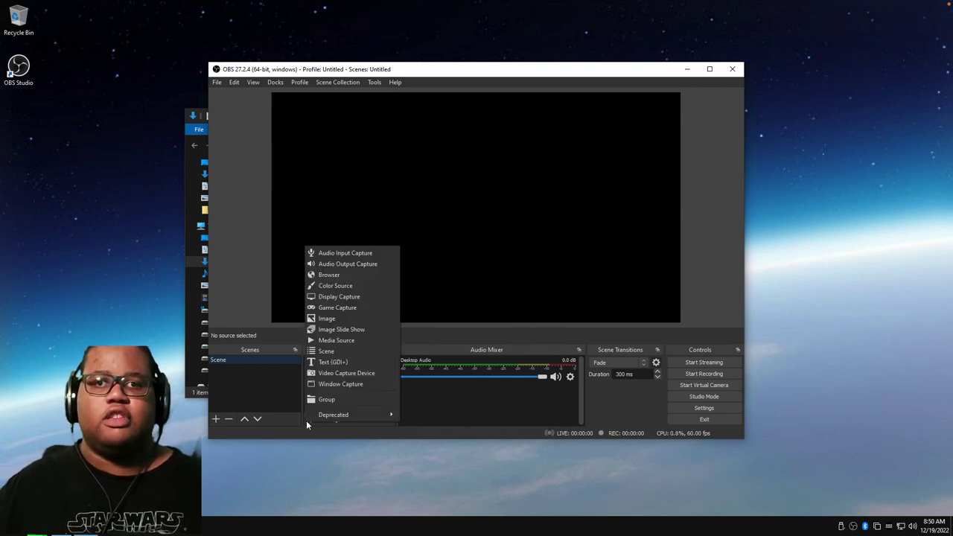
pyautogui.click(334, 384)
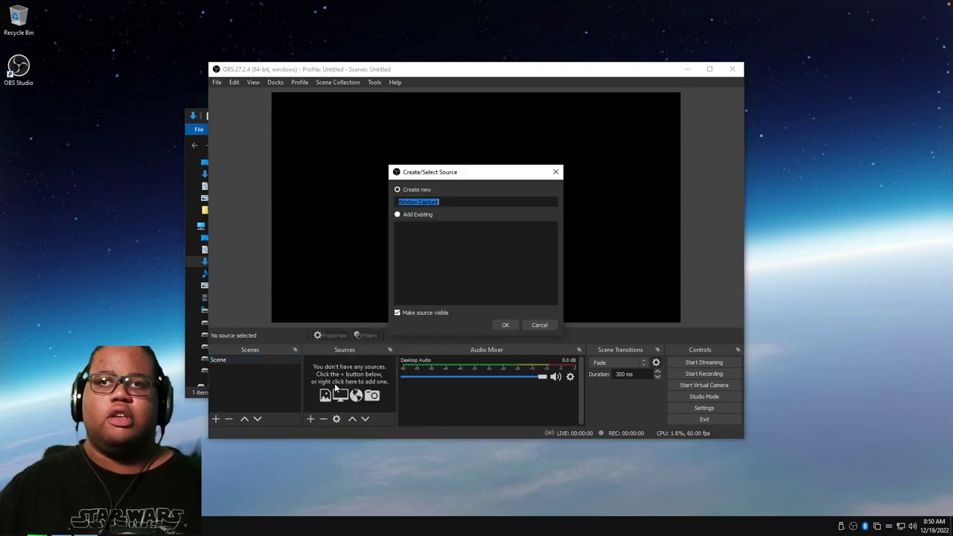
pyautogui.click(498, 326)
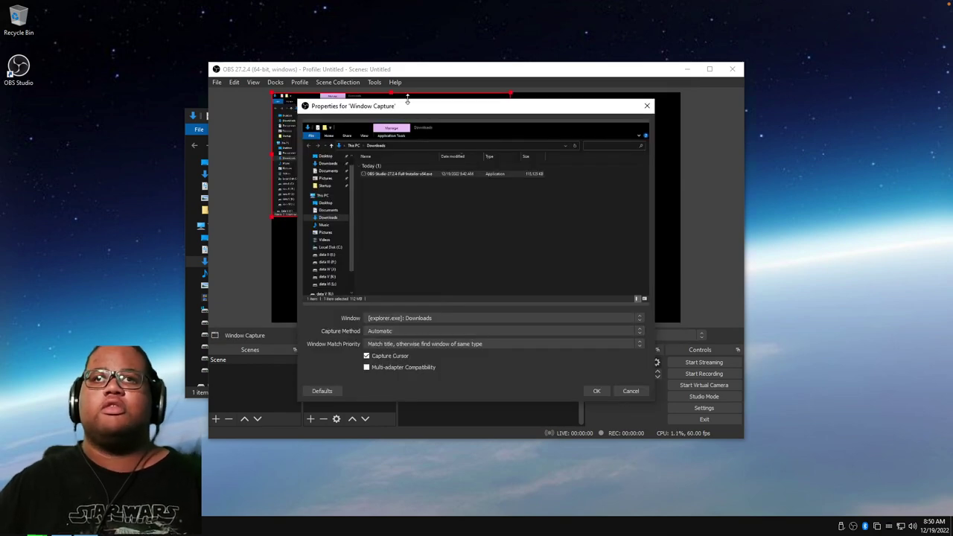
pyautogui.moveTo(405, 112); pyautogui.dragTo(426, 146)
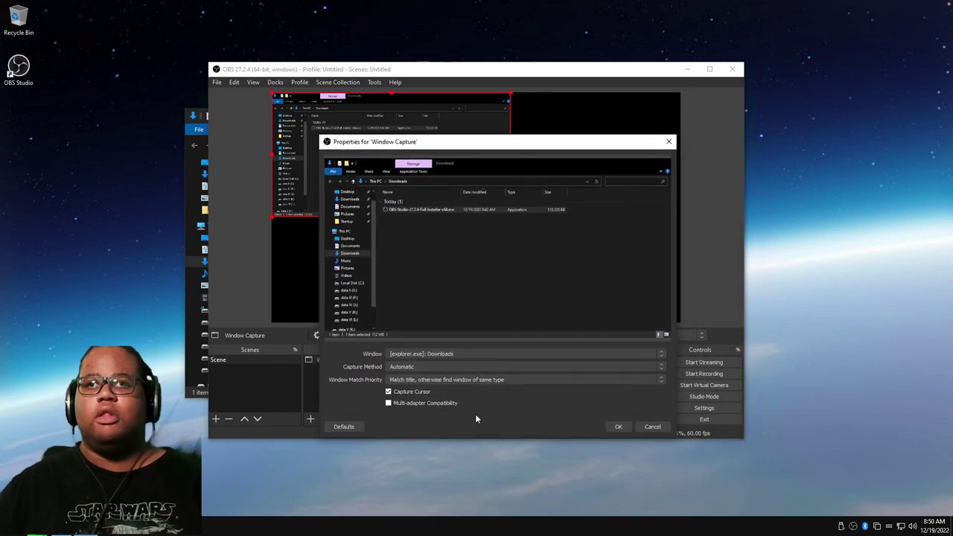
pyautogui.click(652, 426)
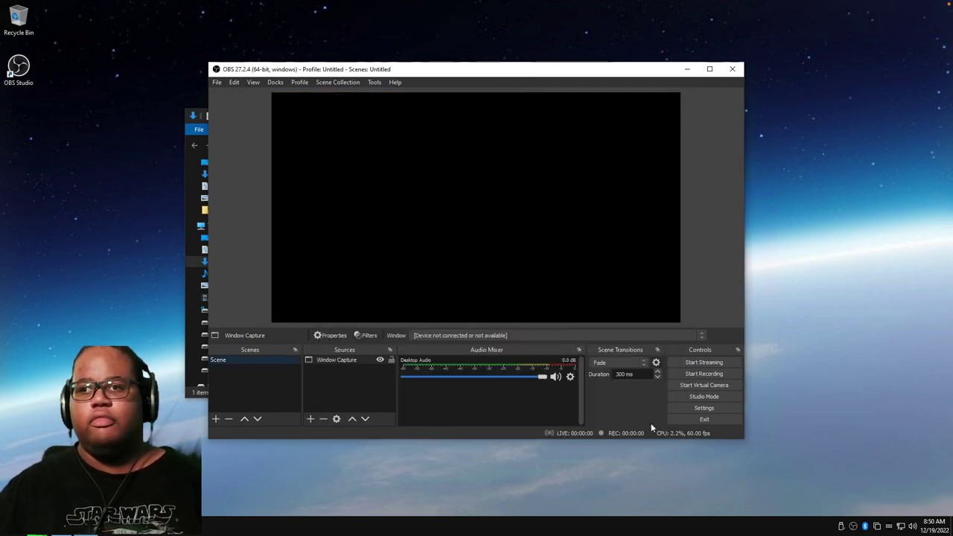
# Add a new source named Video Capture Device to the scene, look through its device properties and close them.
pyautogui.click(311, 418)
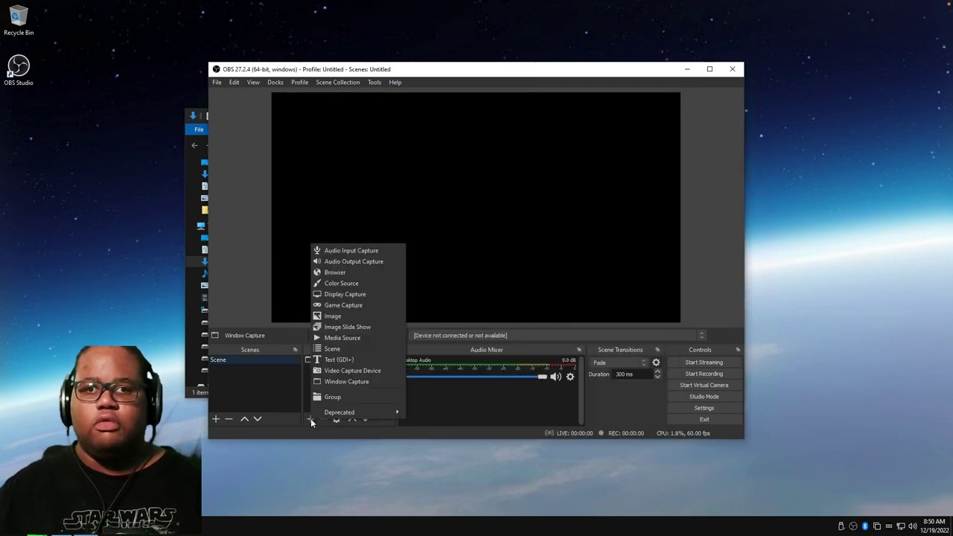
pyautogui.click(322, 370)
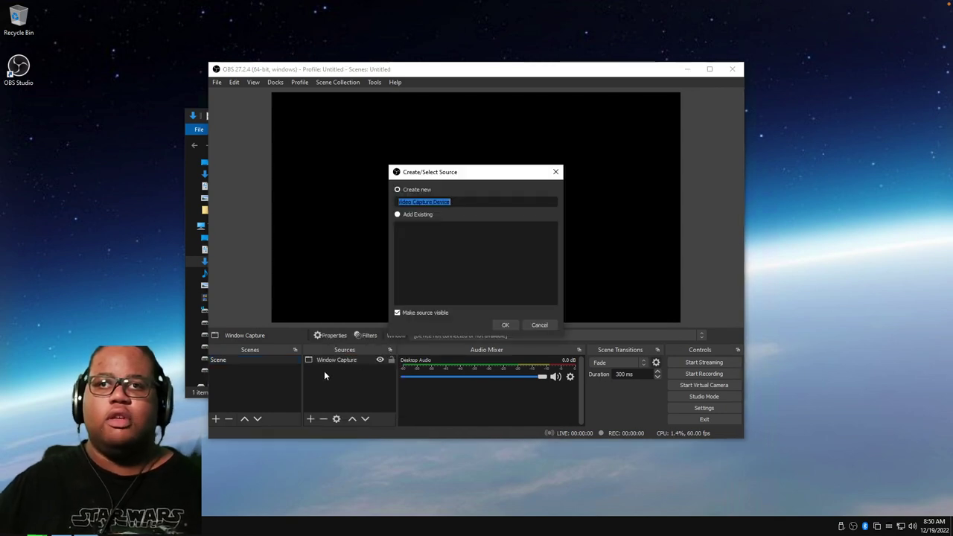
pyautogui.click(506, 325)
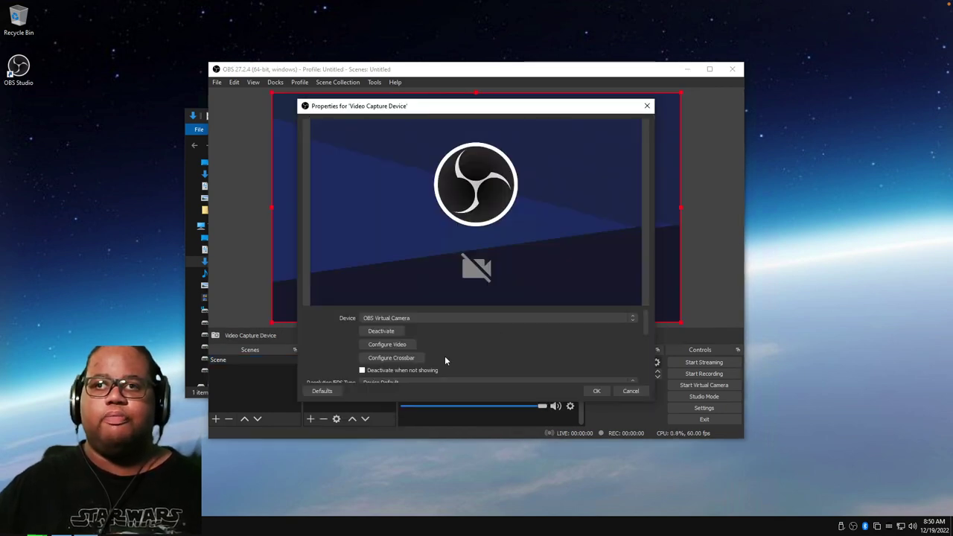
pyautogui.click(436, 317)
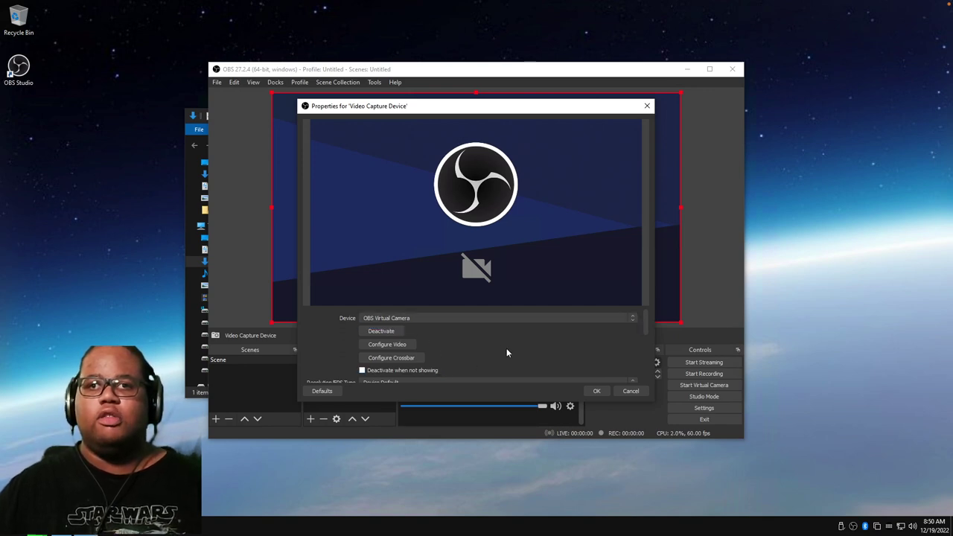
pyautogui.scroll(-3, 452, 376)
pyautogui.scroll(1, 380, 343)
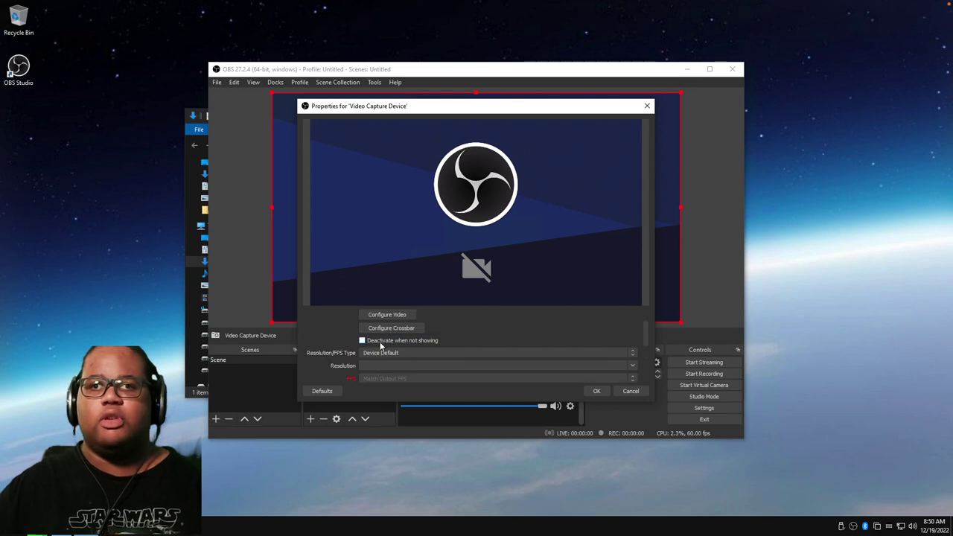
pyautogui.scroll(-5, 378, 350)
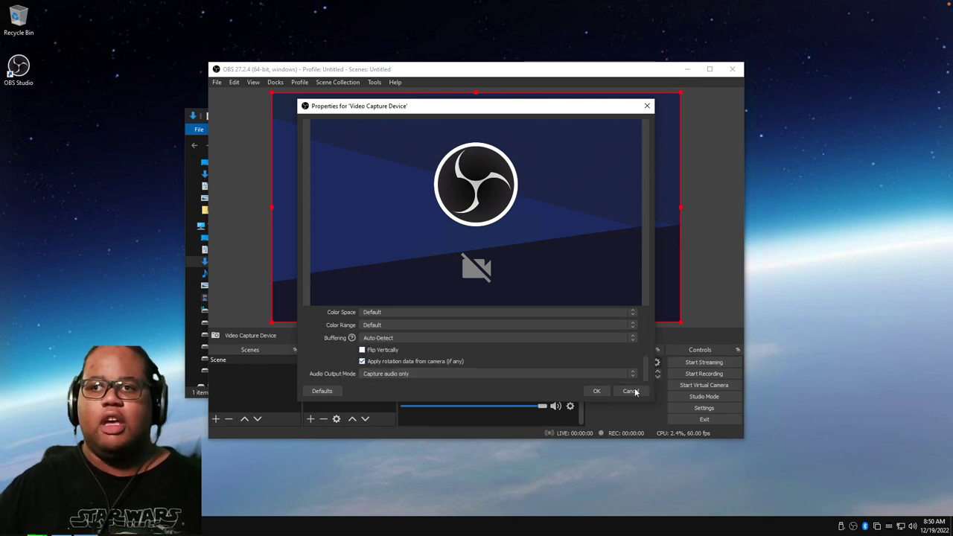
pyautogui.click(594, 393)
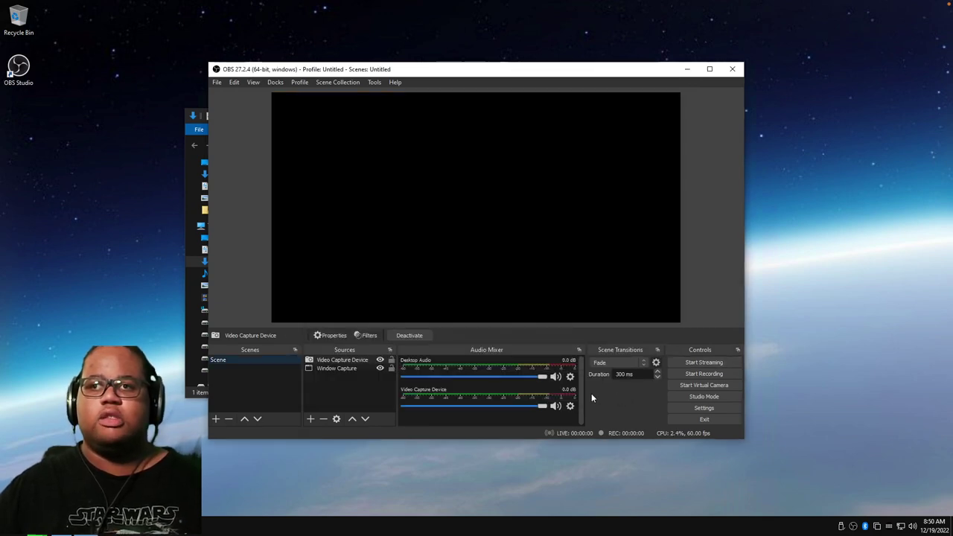
# Add a new source named Display Capture to the scene and cancel its properties without changing them.
pyautogui.click(310, 419)
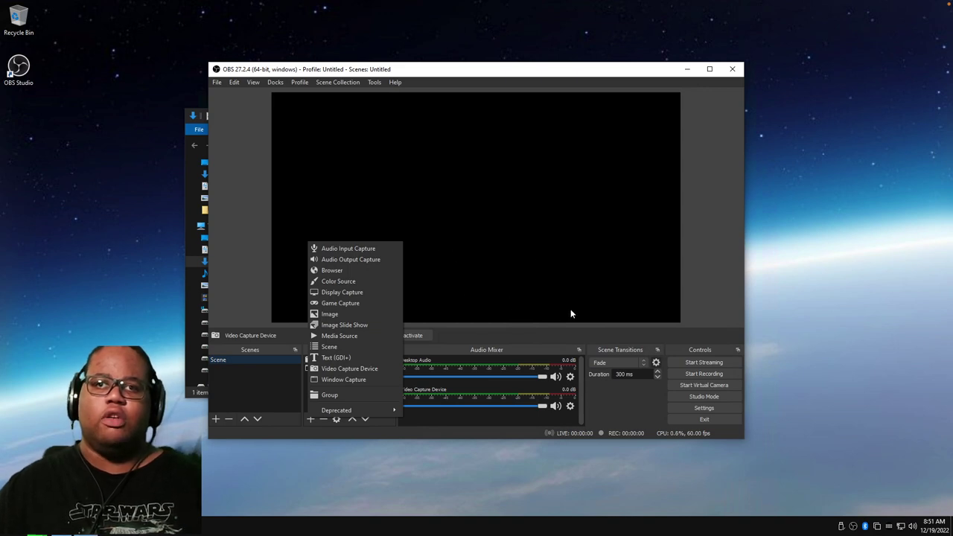
pyautogui.click(325, 292)
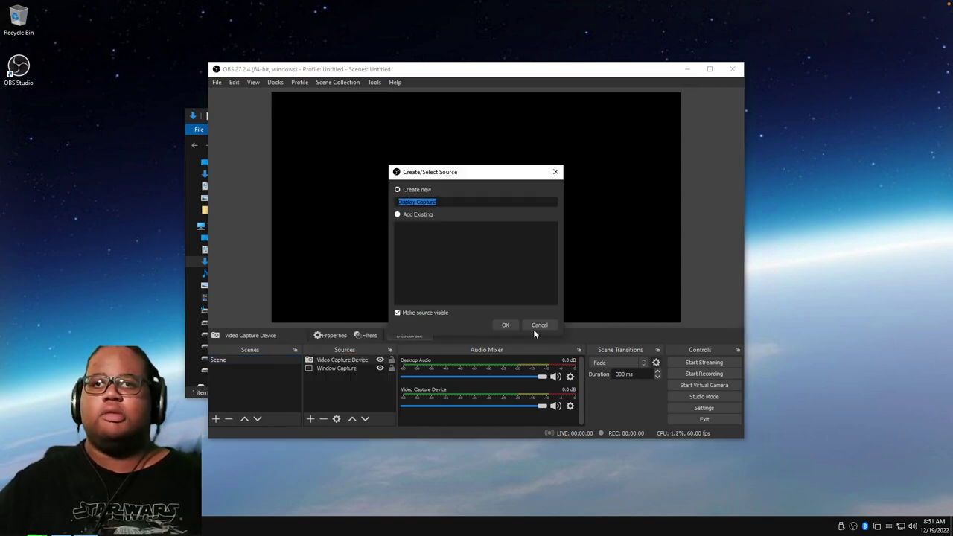
pyautogui.click(507, 325)
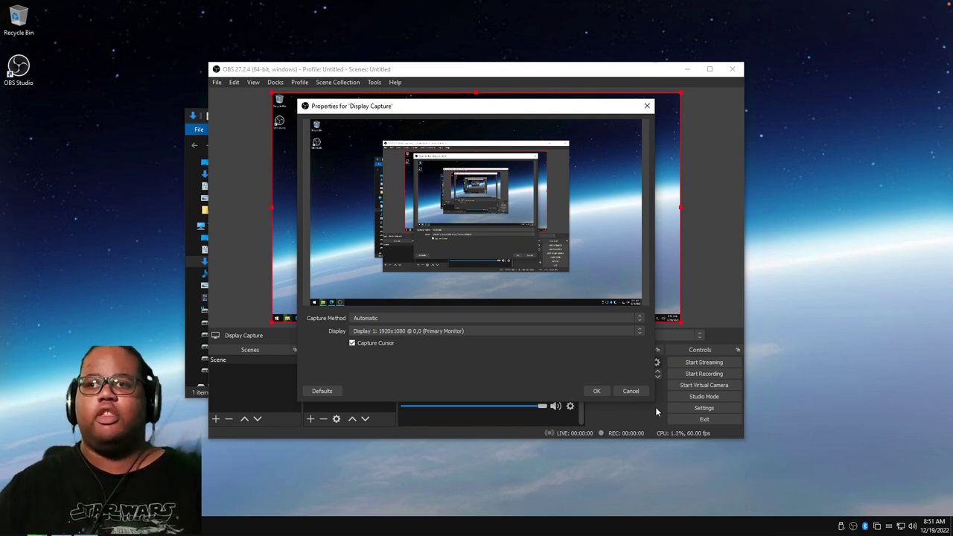
pyautogui.click(633, 392)
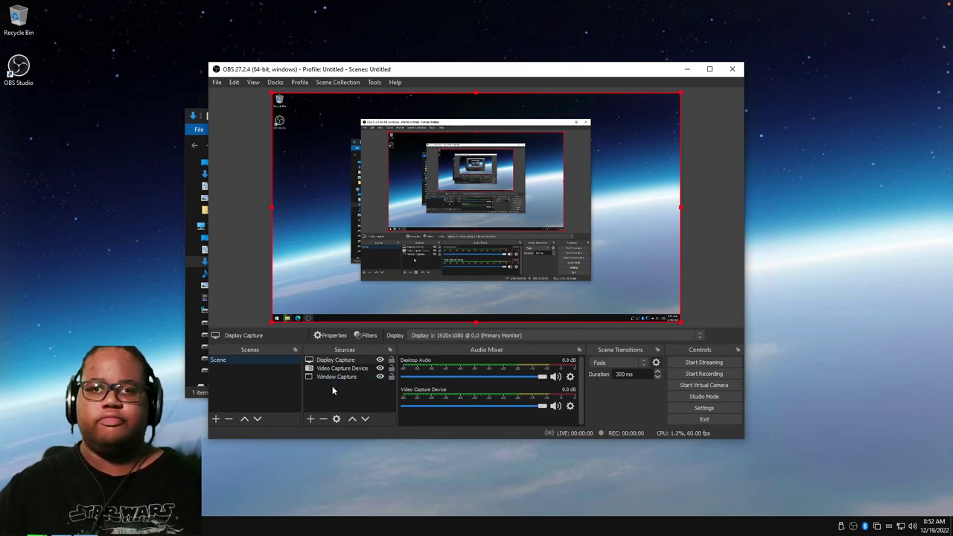
pyautogui.click(310, 418)
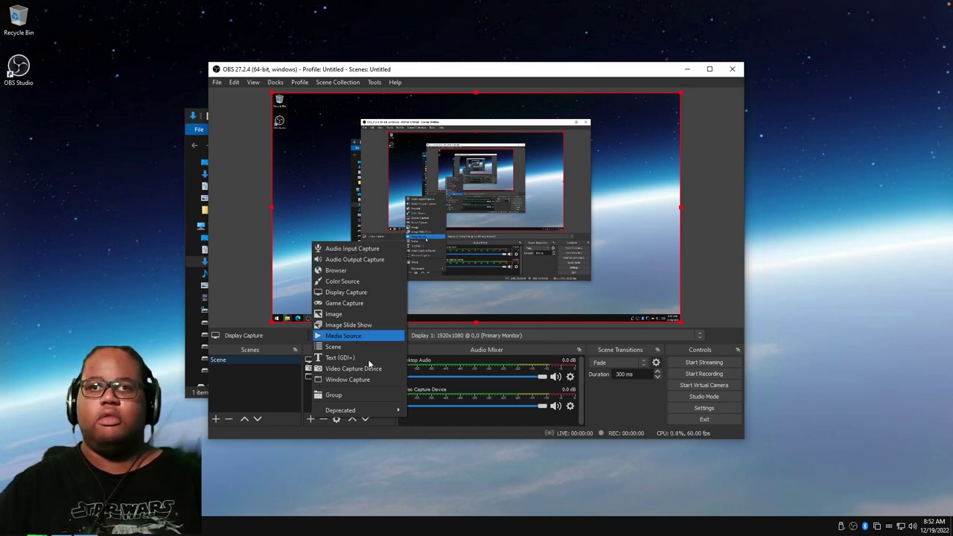
pyautogui.click(429, 417)
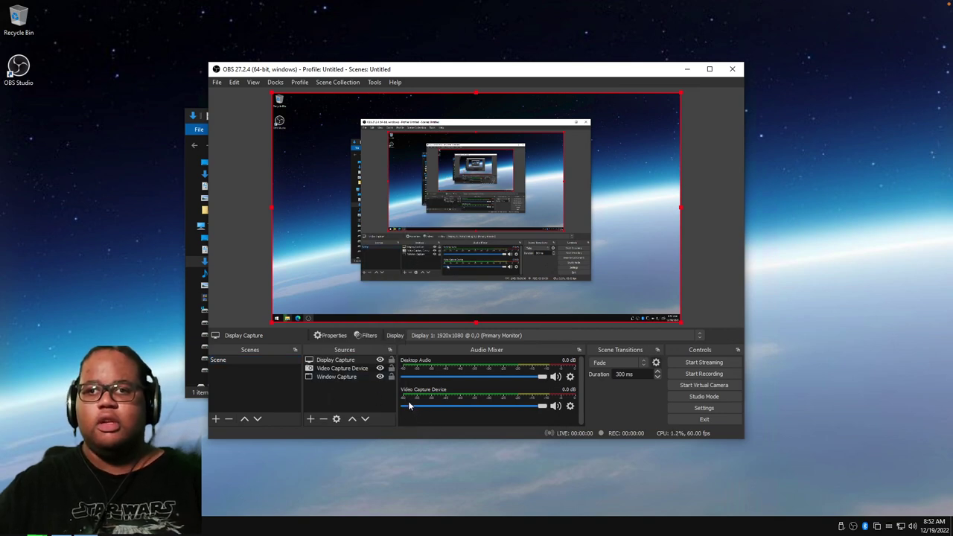
# Remove the Window Capture, Video Capture Device and Display Capture sources from the scene.
pyautogui.rightClick(322, 377)
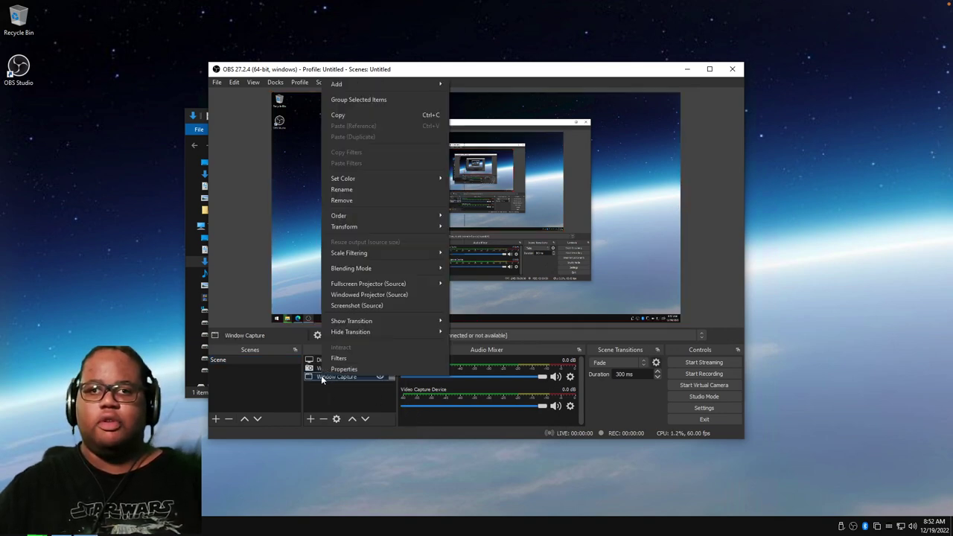
pyautogui.click(338, 200)
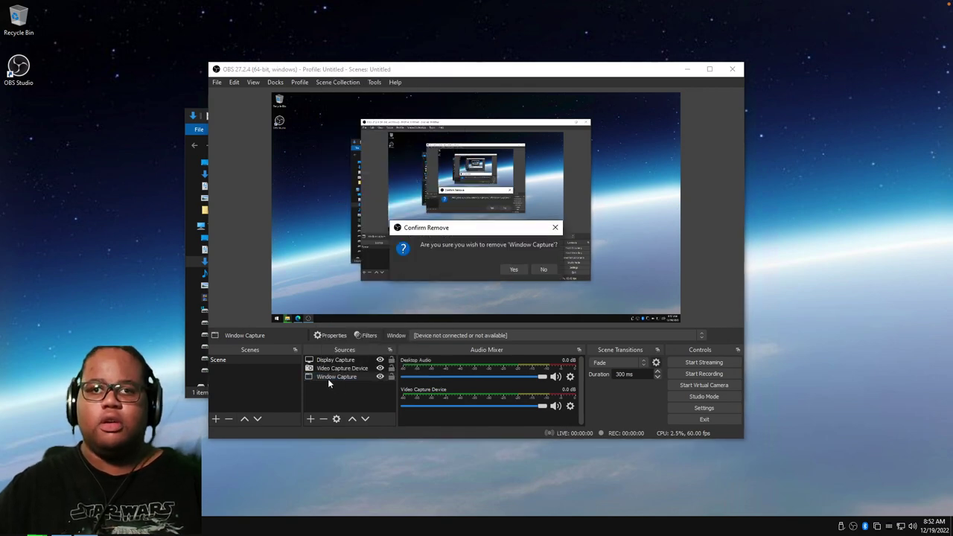
pyautogui.click(512, 271)
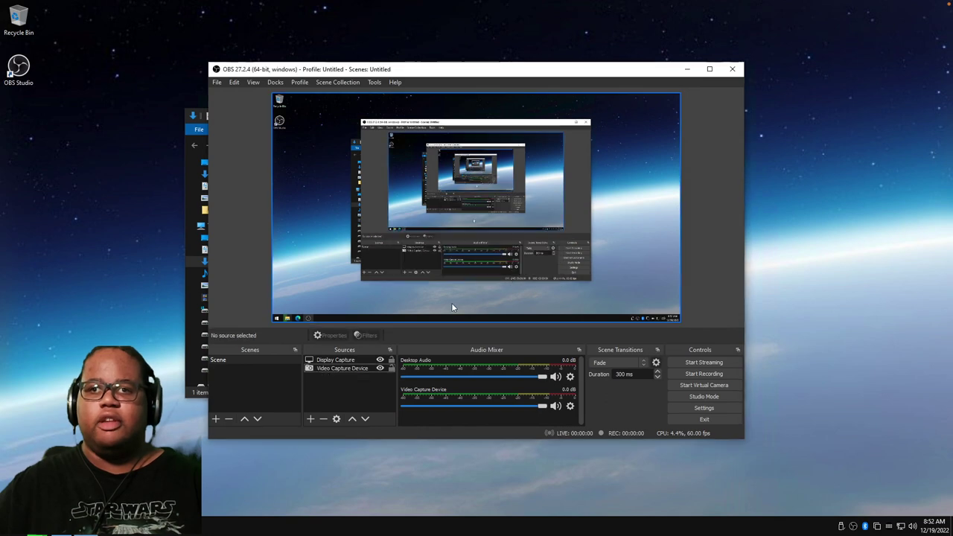
pyautogui.rightClick(324, 371)
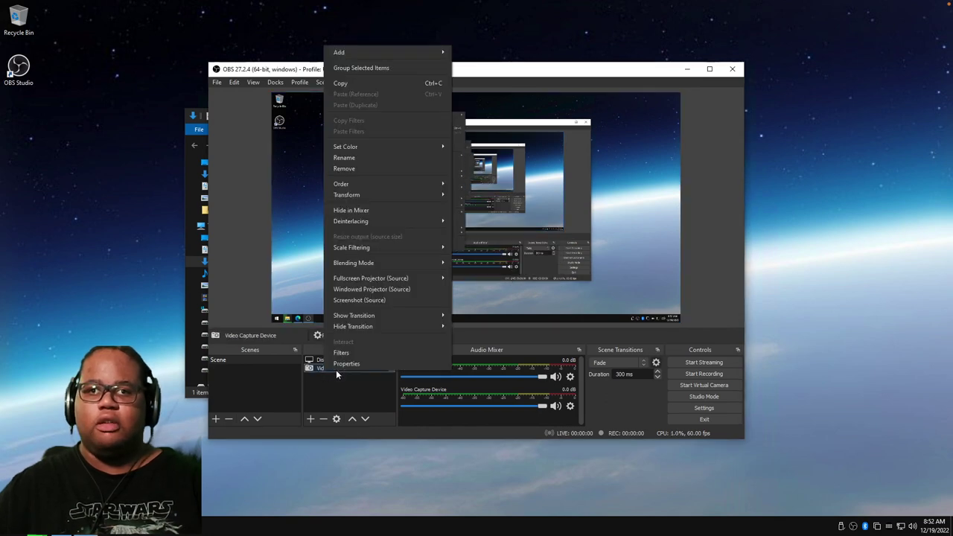
pyautogui.click(342, 168)
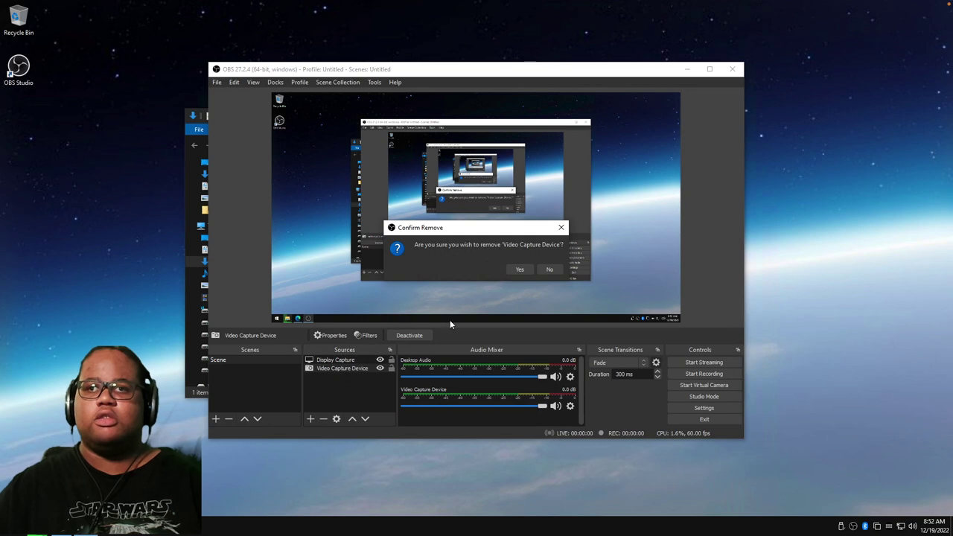
pyautogui.click(521, 270)
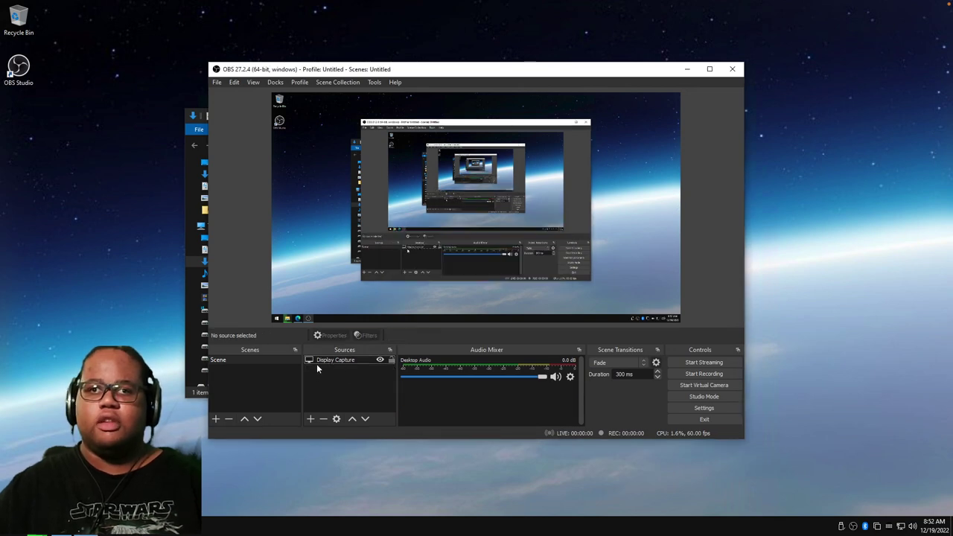
pyautogui.rightClick(314, 361)
pyautogui.moveTo(329, 203)
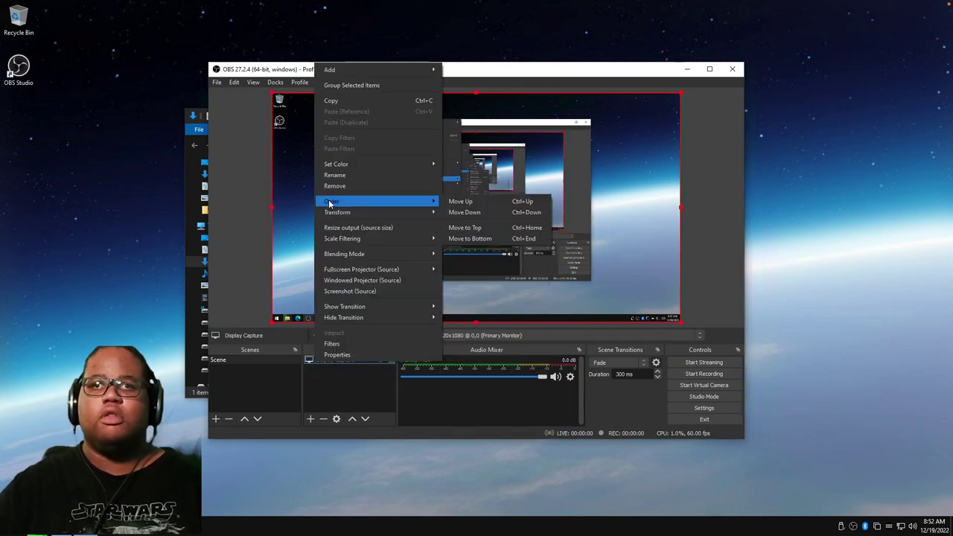
pyautogui.click(328, 186)
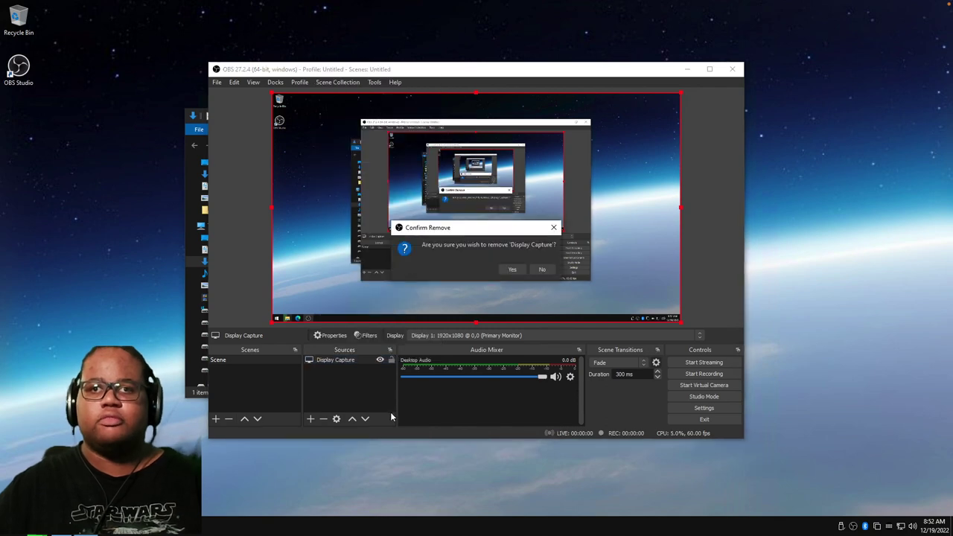
pyautogui.click(512, 269)
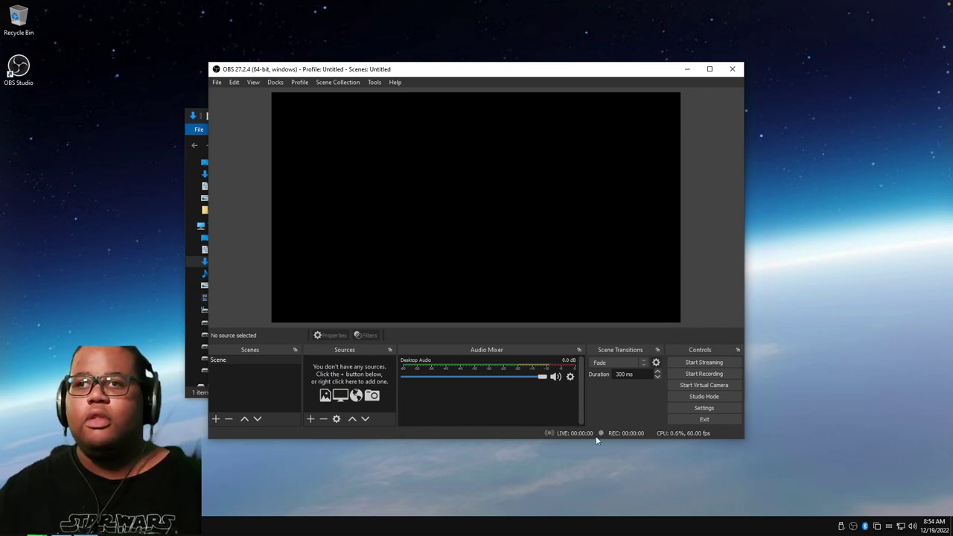
# Look through the available scene transition types and the extra tools on offer without choosing any.
pyautogui.click(637, 364)
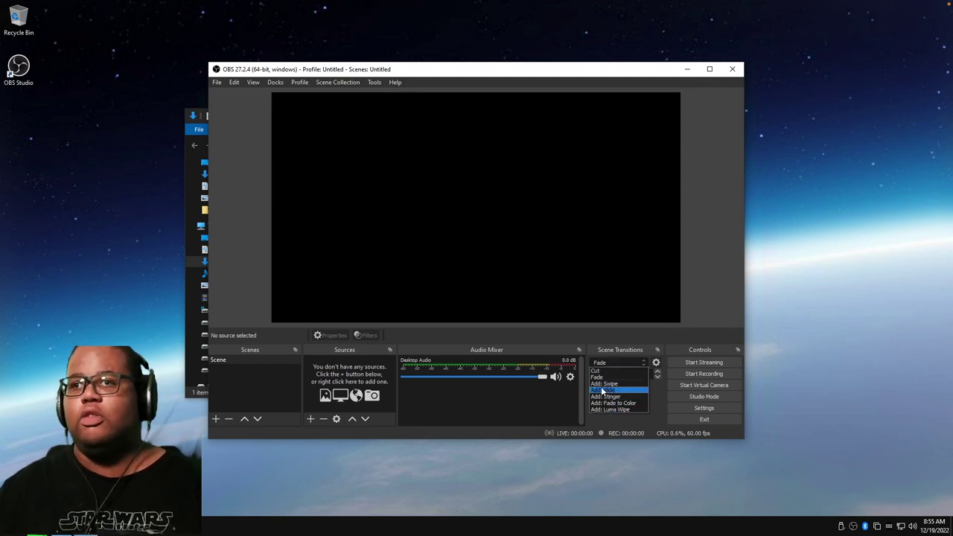
pyautogui.click(558, 409)
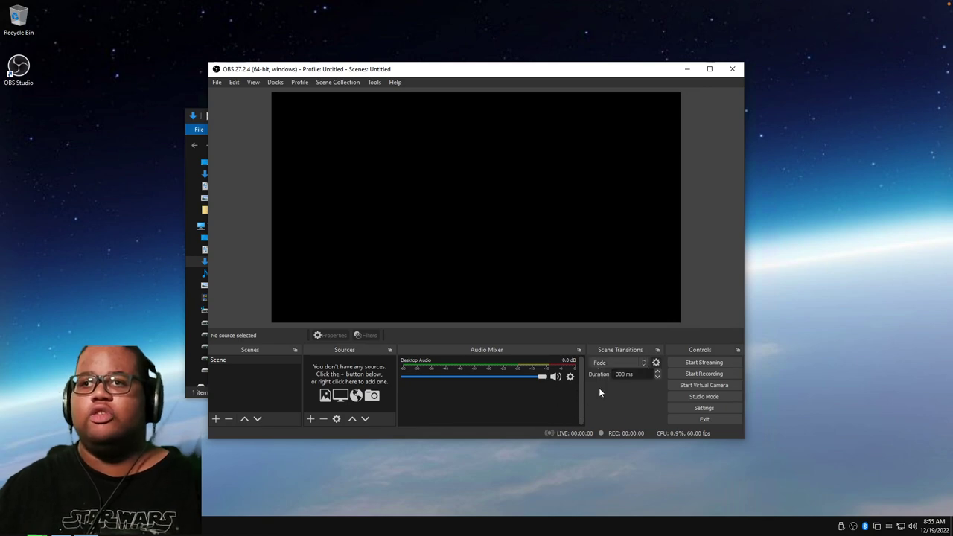
pyautogui.click(629, 363)
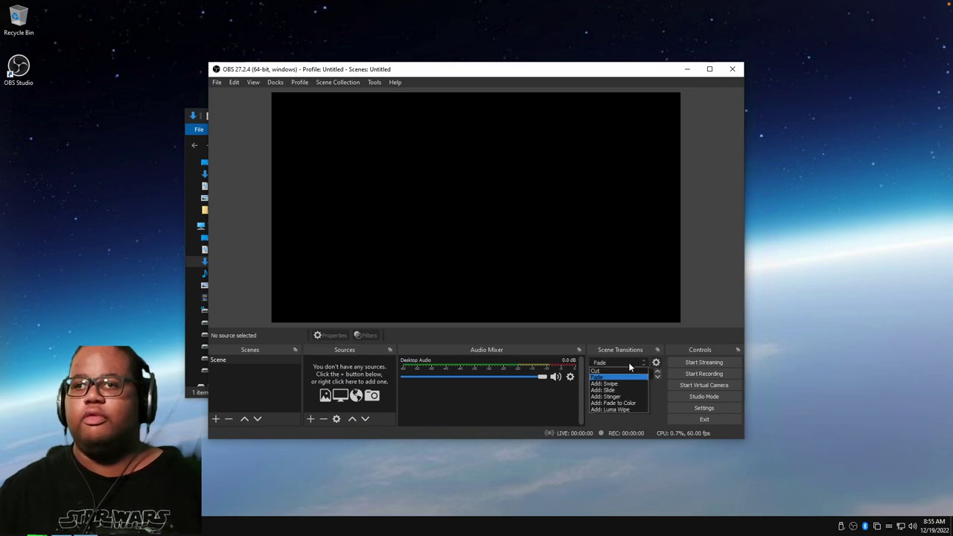
pyautogui.click(606, 422)
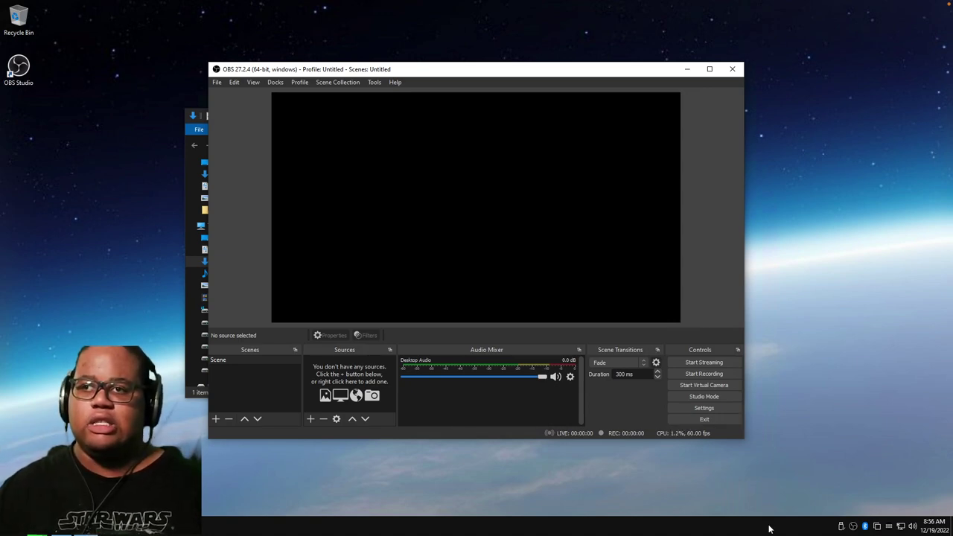
pyautogui.click(375, 83)
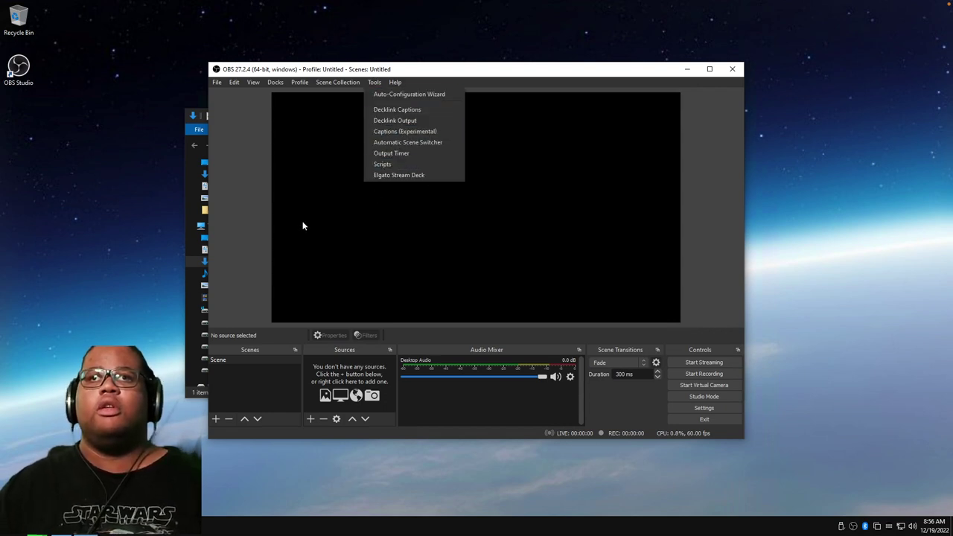
pyautogui.click(234, 191)
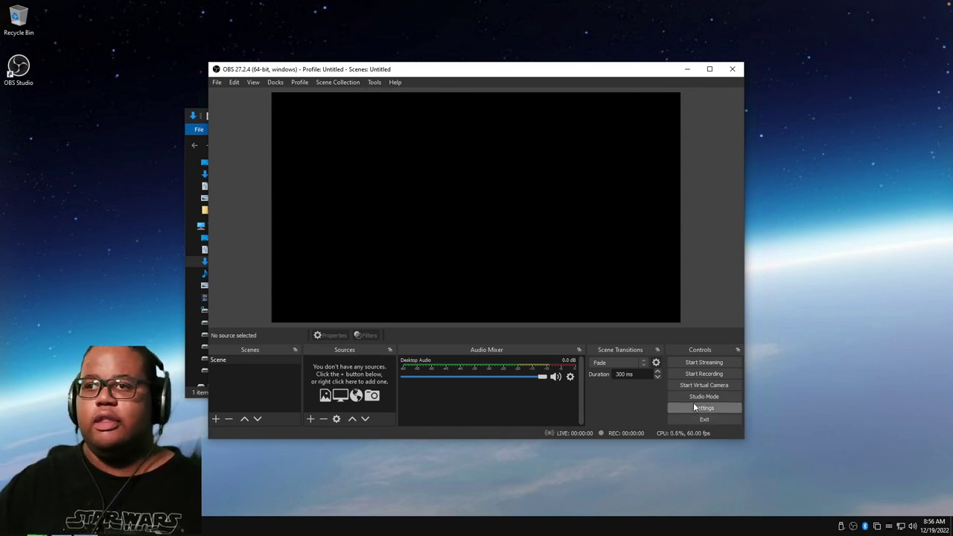
pyautogui.click(370, 82)
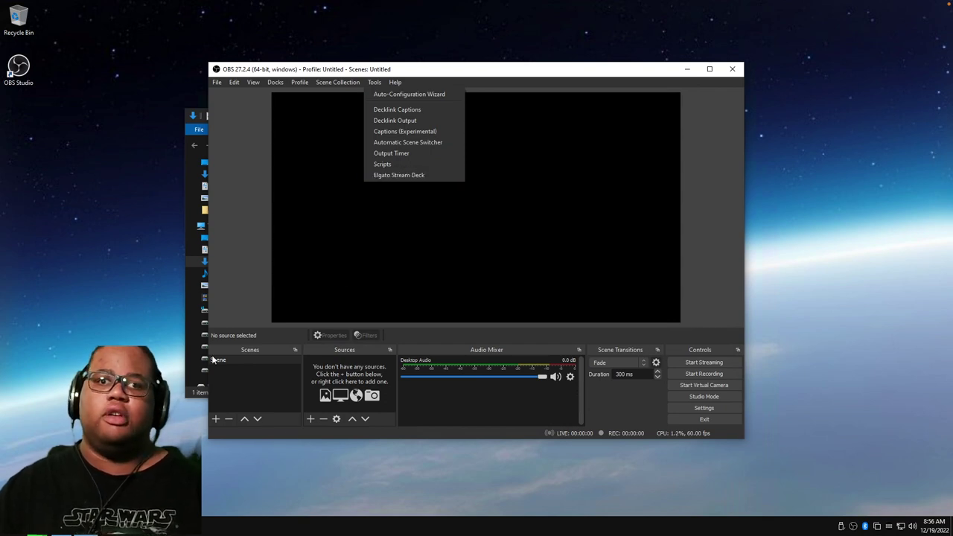
pyautogui.click(243, 298)
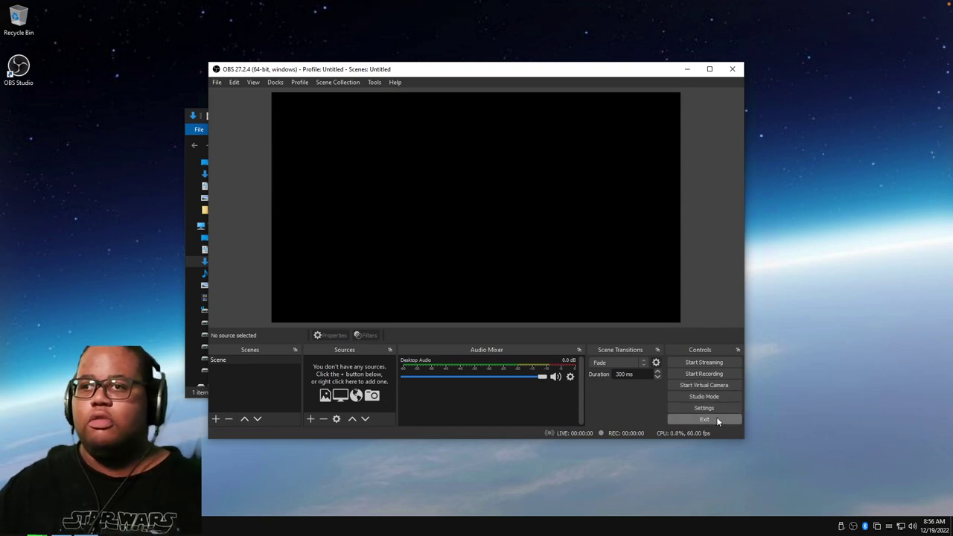
# Open the program settings and review the general options and the selectable streaming services, keeping Twitch.
pyautogui.click(694, 409)
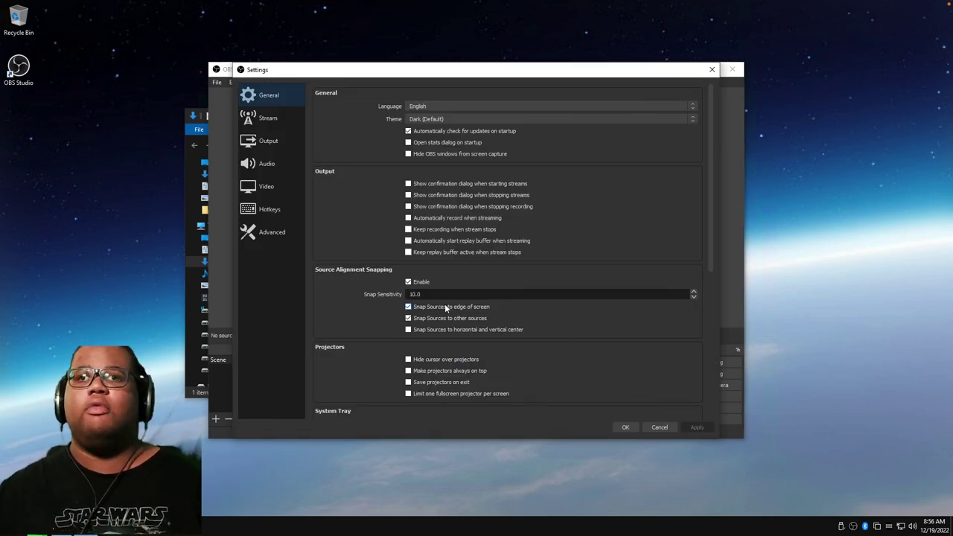
pyautogui.scroll(-3, 433, 317)
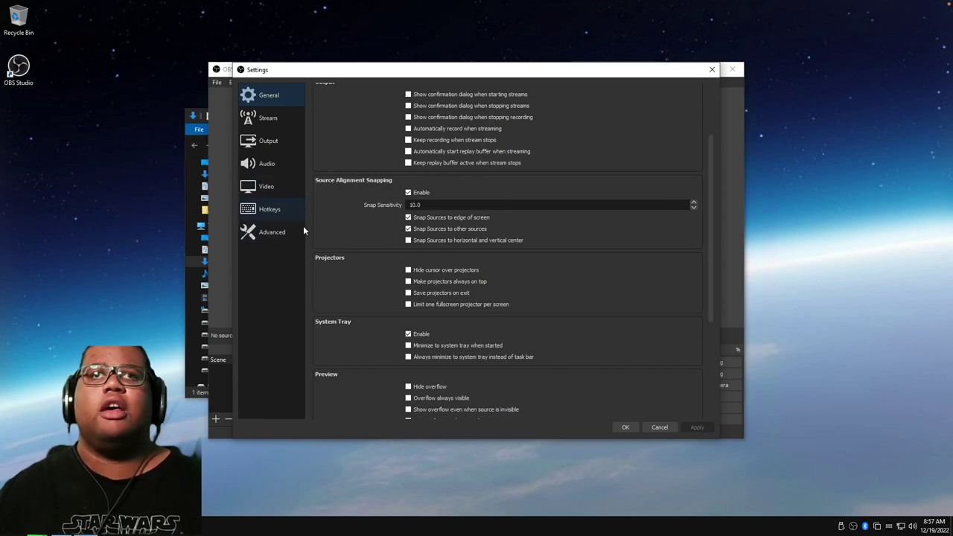
pyautogui.click(262, 124)
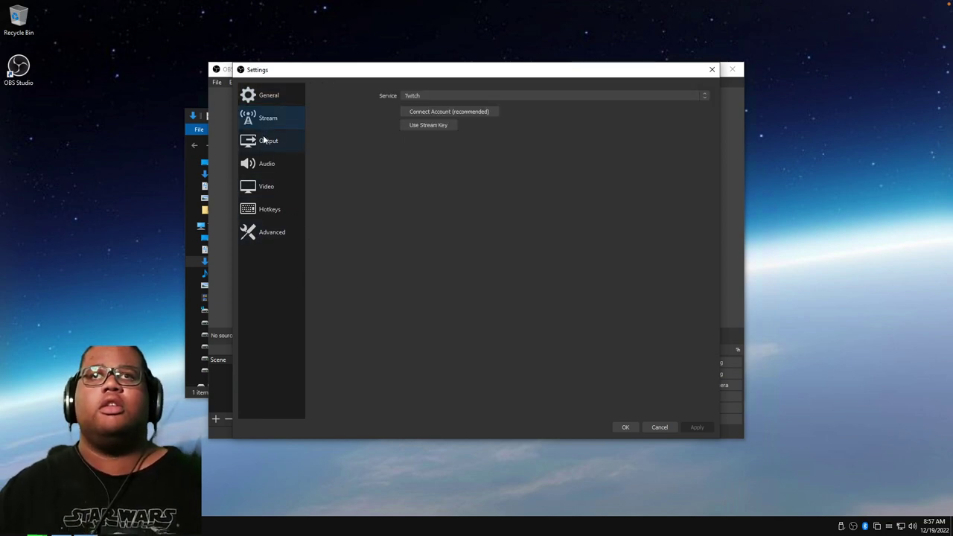
pyautogui.click(429, 97)
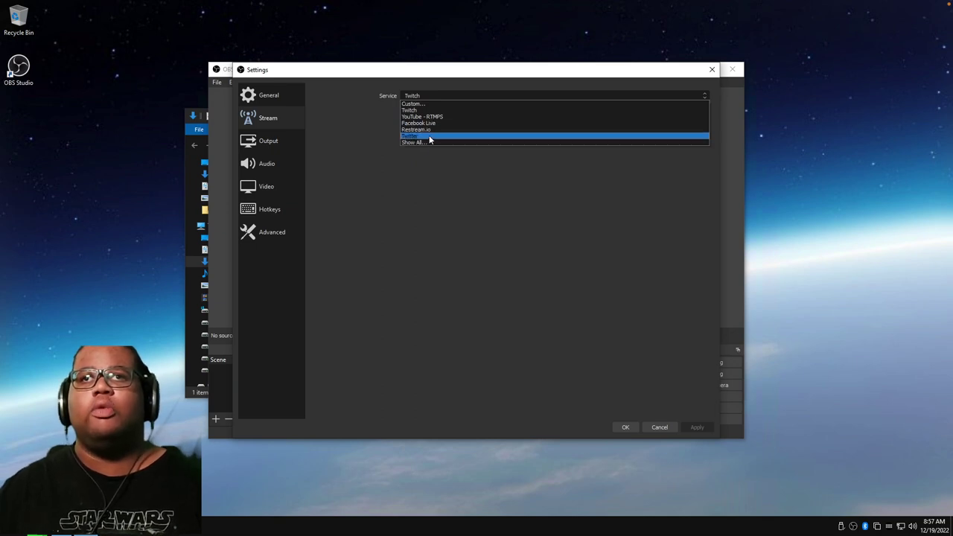
pyautogui.click(441, 192)
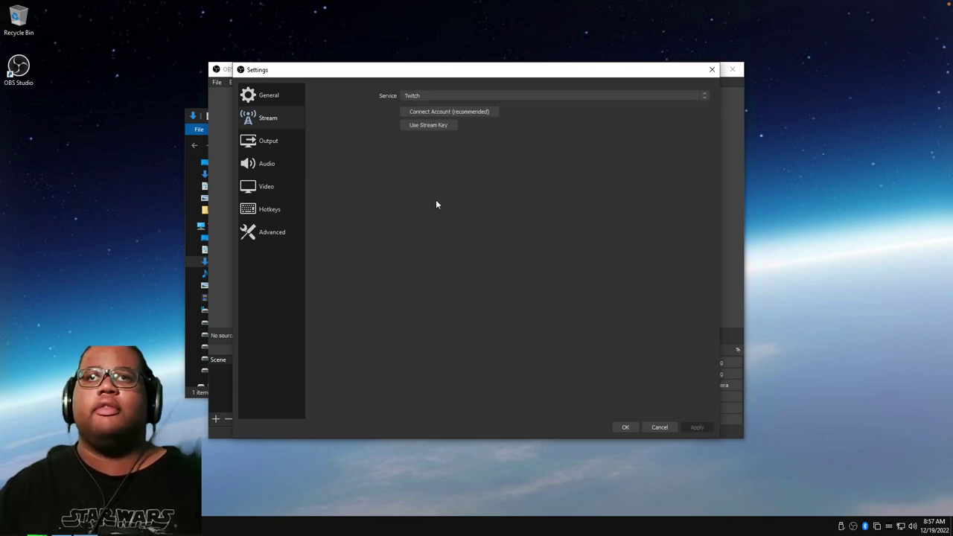
pyautogui.click(414, 97)
pyautogui.click(414, 96)
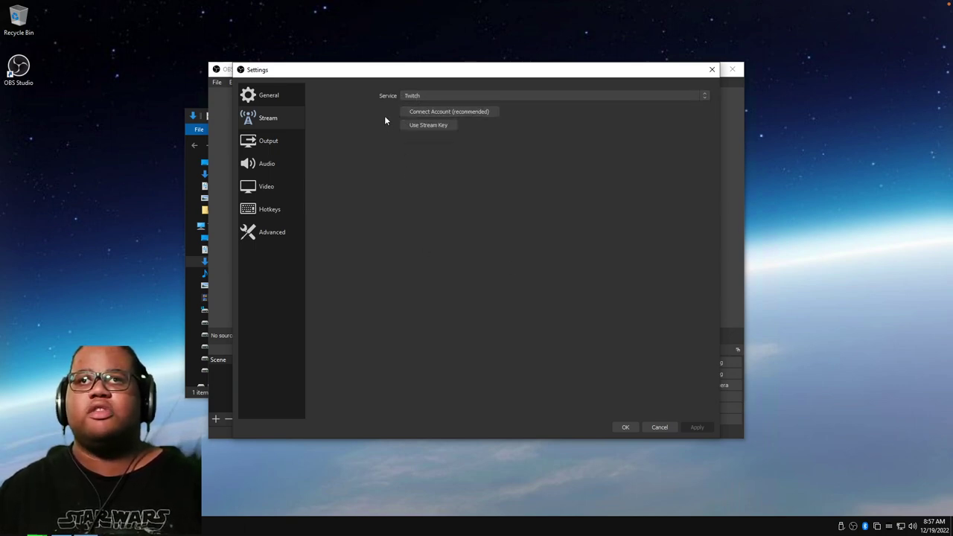
pyautogui.click(426, 96)
pyautogui.click(428, 107)
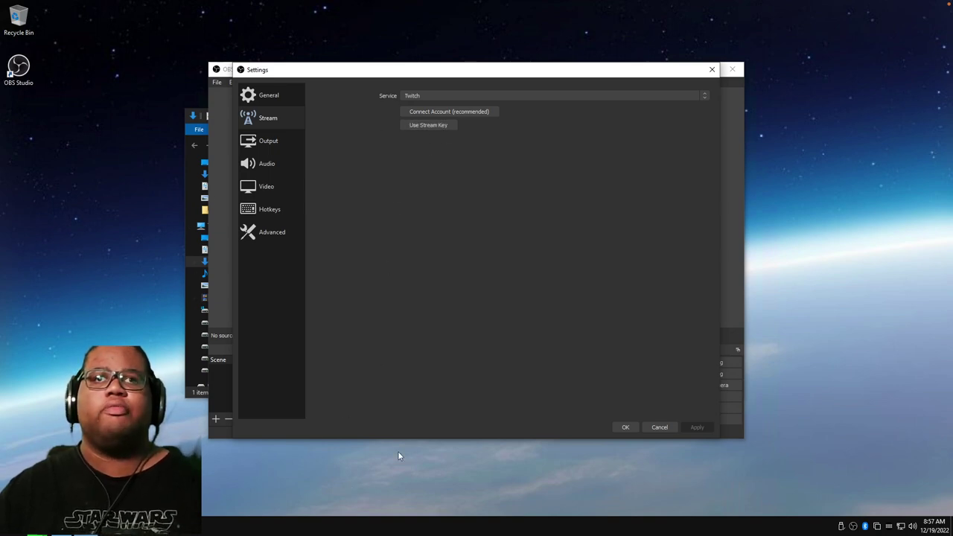
# Review the hotkey settings, including the Start Recording field, without assigning any hotkey.
pyautogui.click(257, 210)
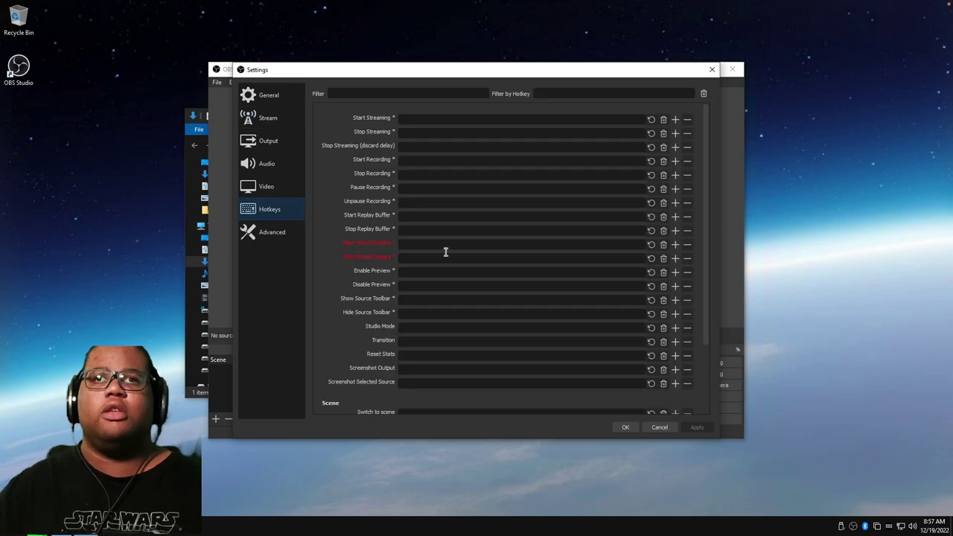
pyautogui.scroll(-1, 411, 337)
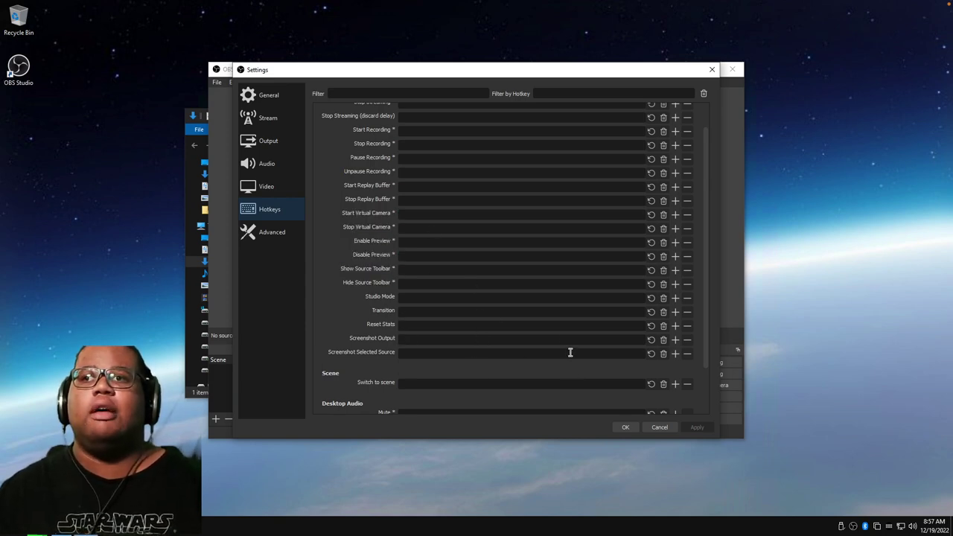
pyautogui.scroll(1, 418, 330)
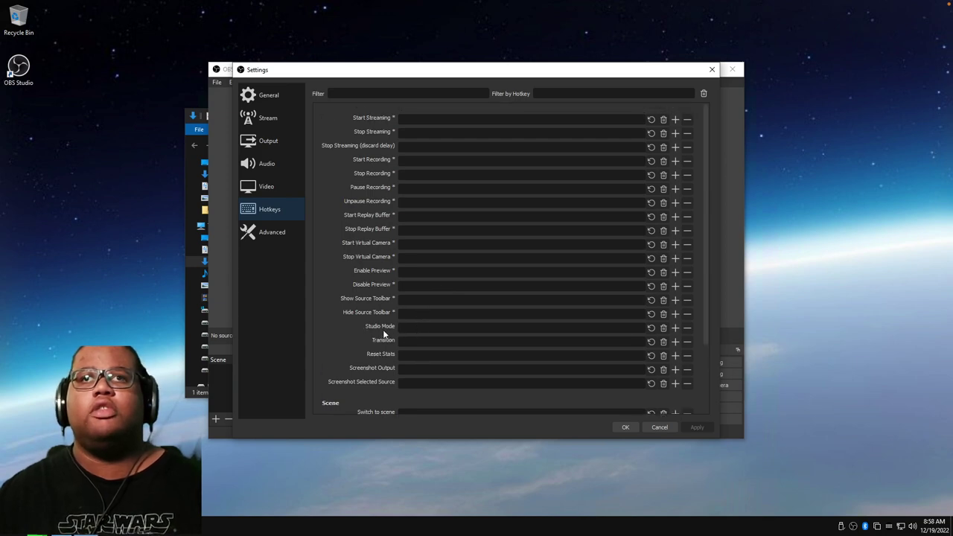
pyautogui.click(414, 163)
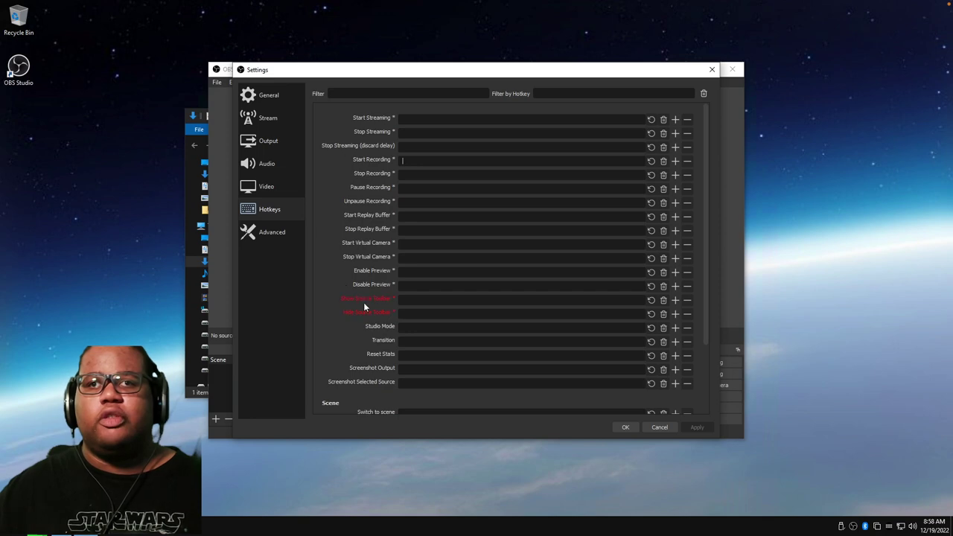
pyautogui.scroll(-2, 376, 292)
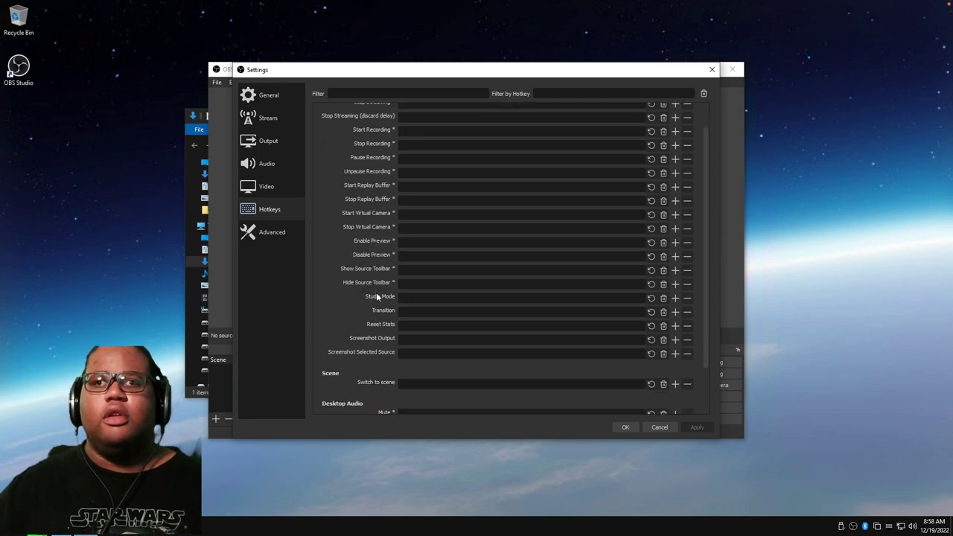
# Review the remaining hotkeys and the video resolution settings, keeping the base canvas resolution at 1920x1080.
pyautogui.scroll(-1, 343, 328)
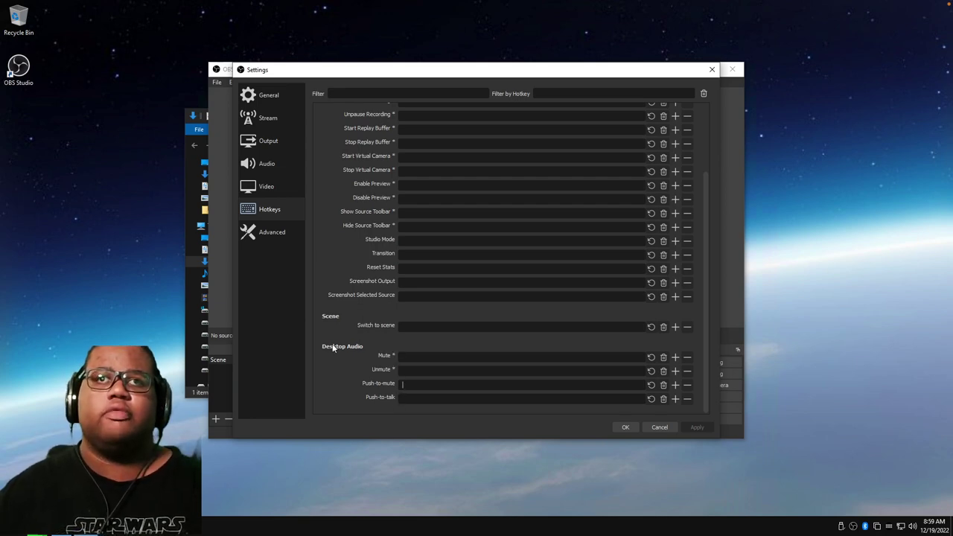
pyautogui.click(259, 195)
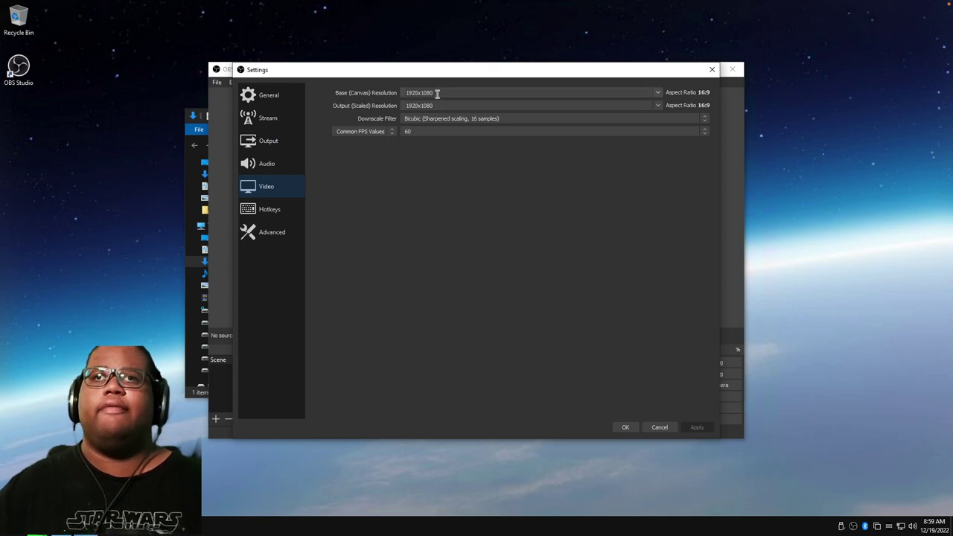
pyautogui.click(657, 94)
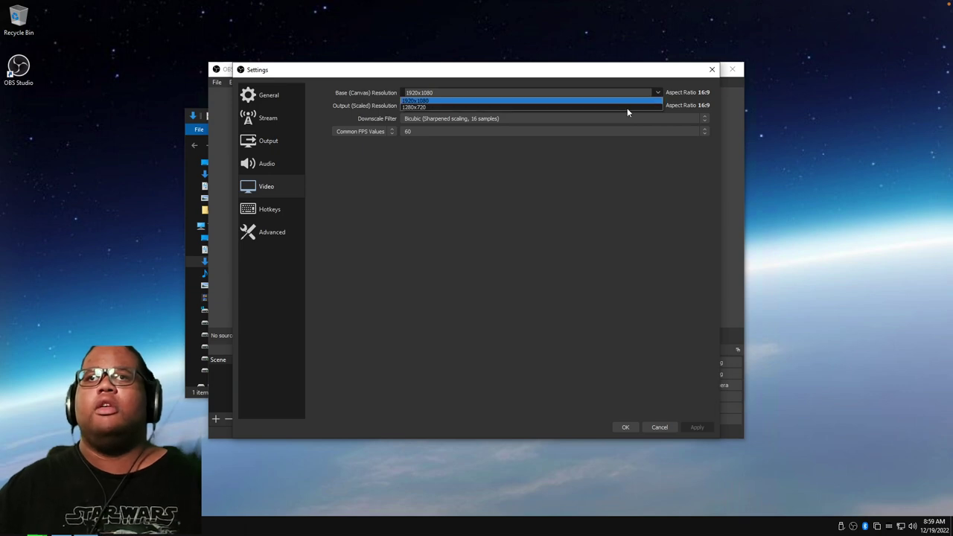
pyautogui.click(627, 101)
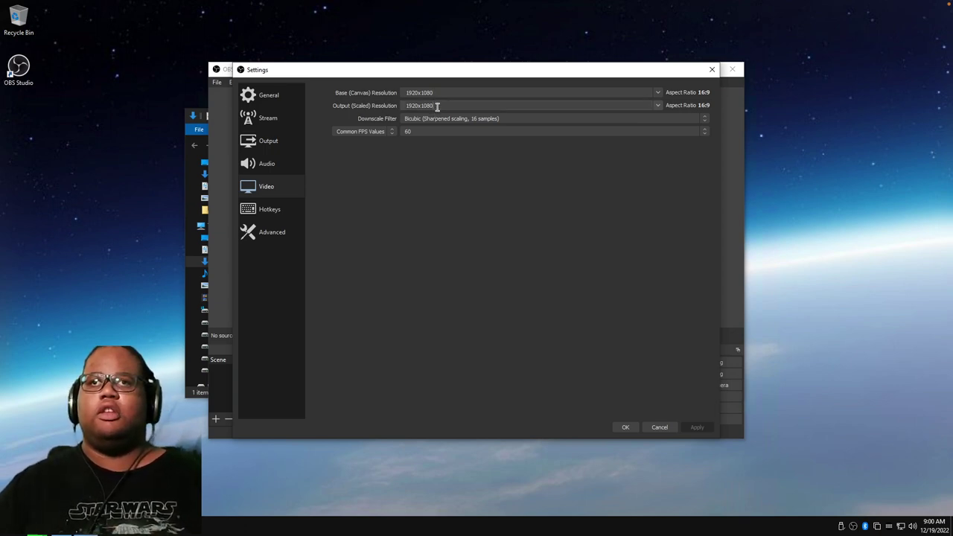
pyautogui.moveTo(435, 106)
pyautogui.mouseDown()
pyautogui.moveTo(426, 106)
pyautogui.moveTo(436, 106)
pyautogui.mouseUp()
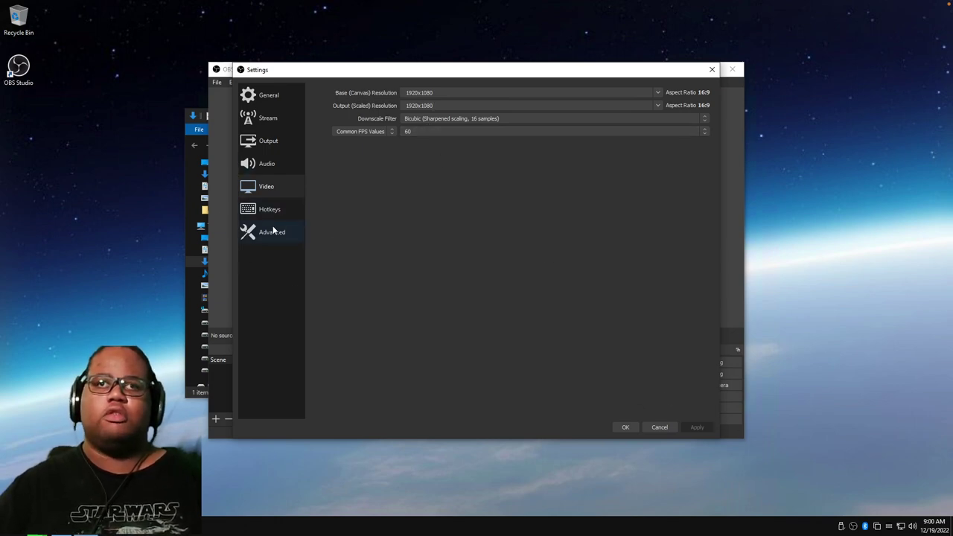
# Try setting the global Desktop Audio device to Disabled in the audio settings, discarding the change.
pyautogui.click(267, 165)
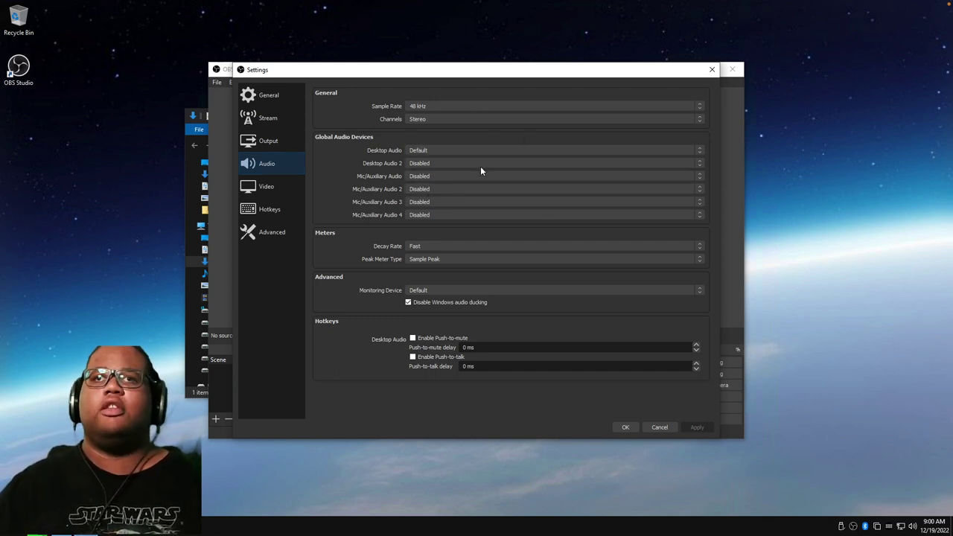
pyautogui.click(423, 151)
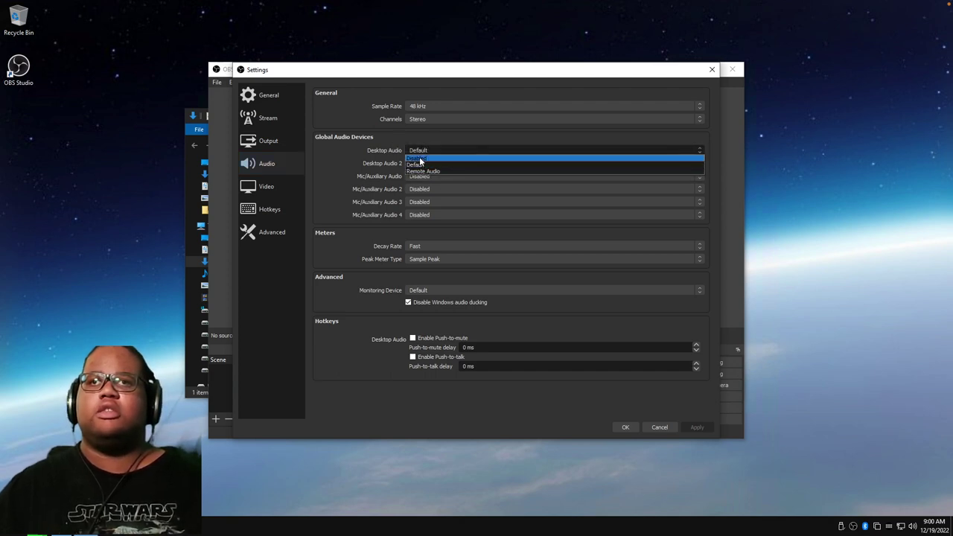
pyautogui.click(420, 158)
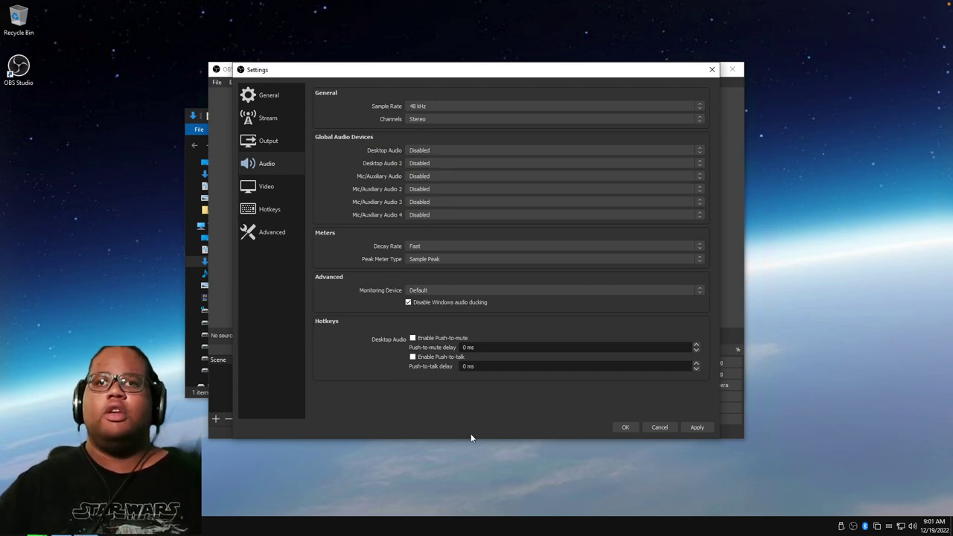
pyautogui.click(666, 427)
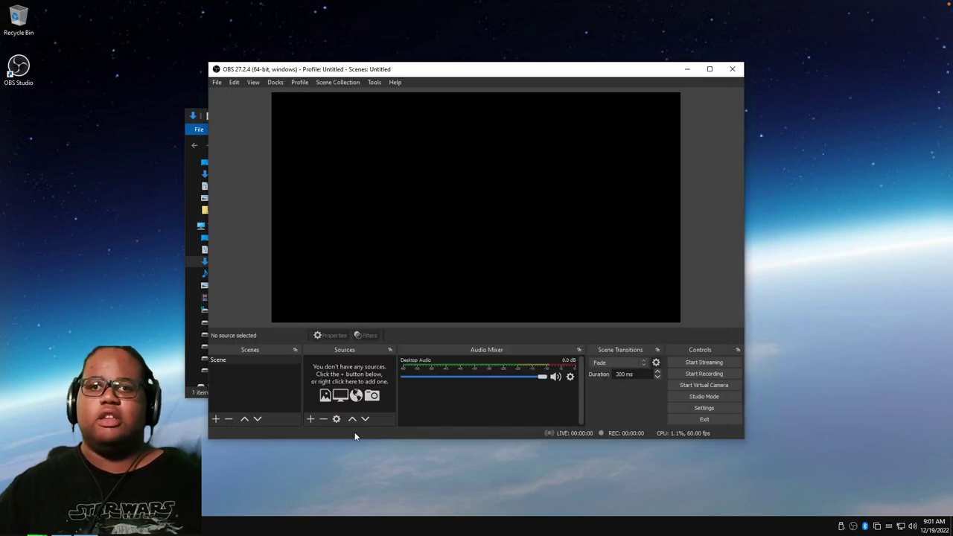
# Look through the source types that can be added and the profile and scene collection options without choosing any.
pyautogui.click(310, 420)
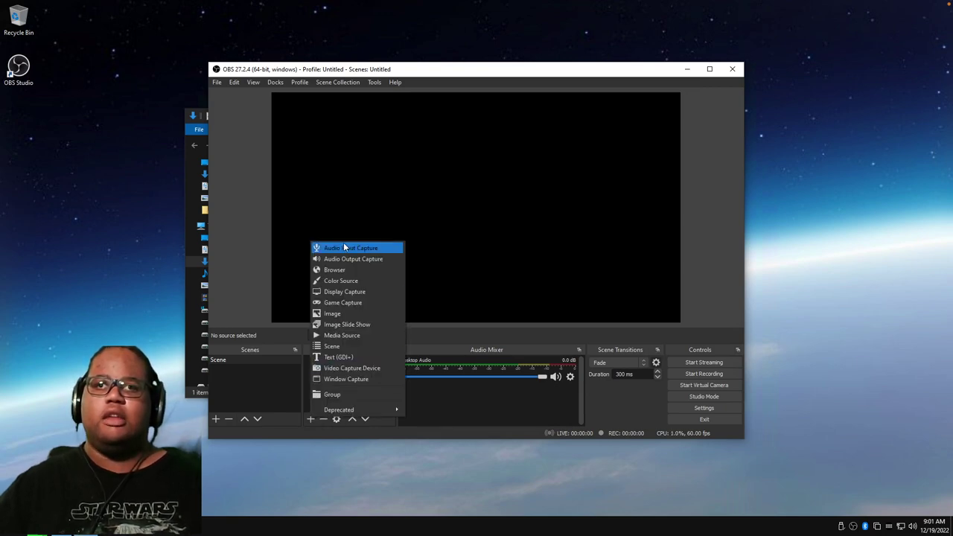
pyautogui.click(308, 396)
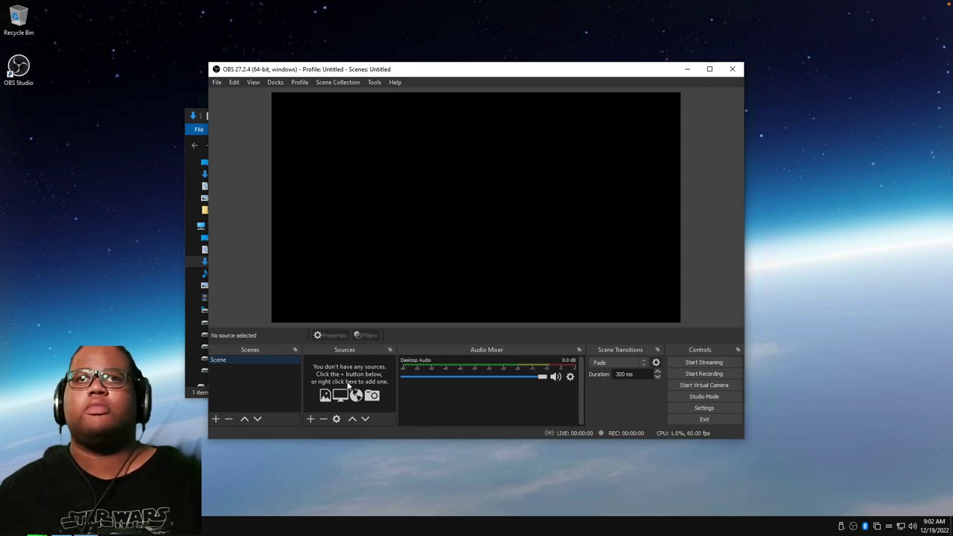
pyautogui.click(341, 84)
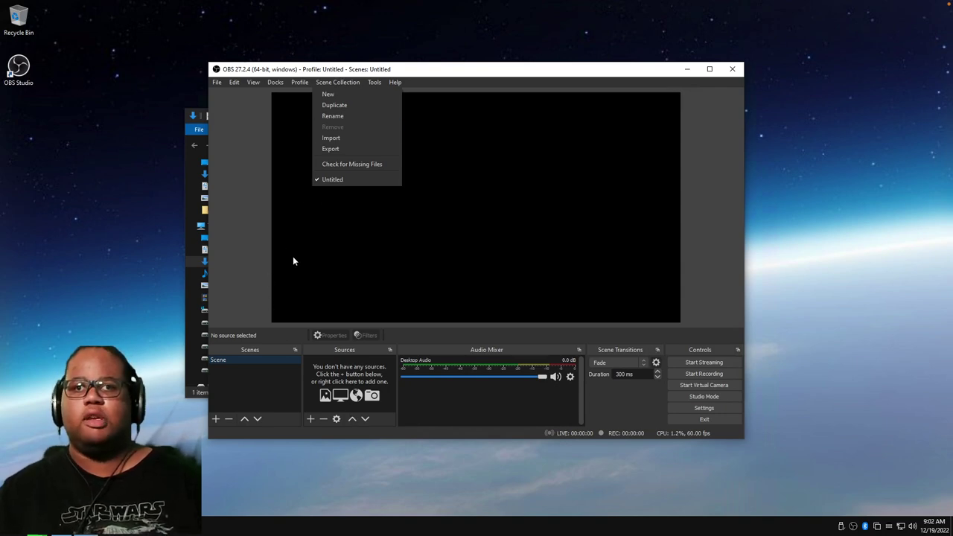
pyautogui.click(228, 295)
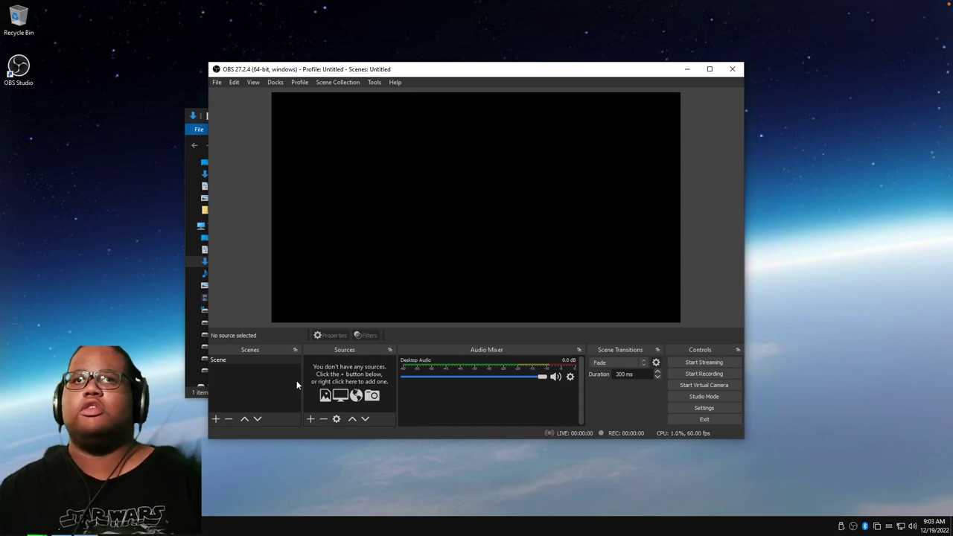
pyautogui.click(300, 83)
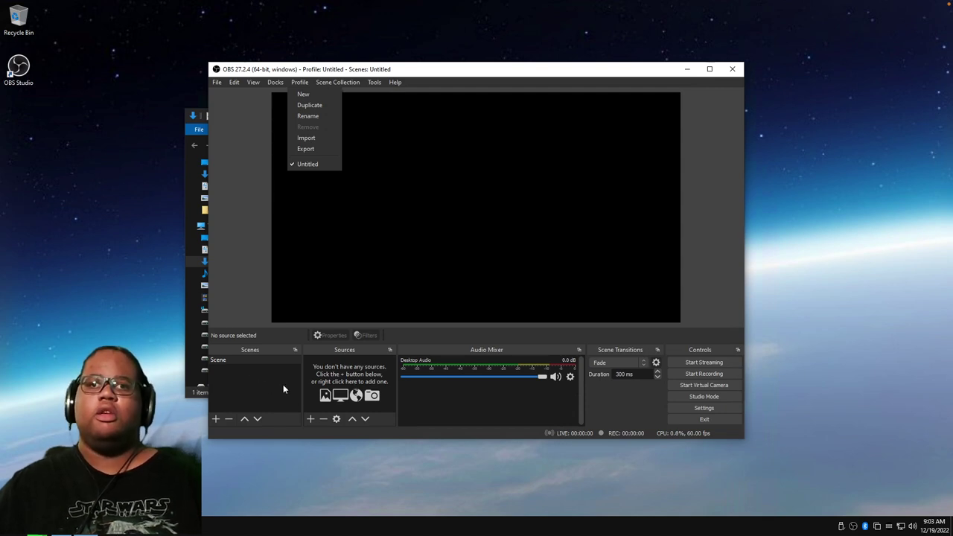
pyautogui.click(324, 82)
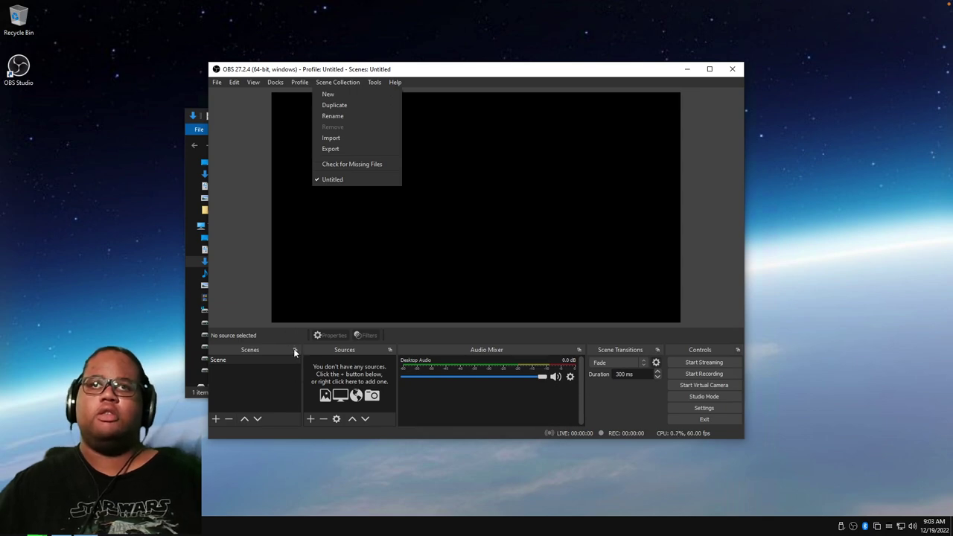
pyautogui.moveTo(296, 84)
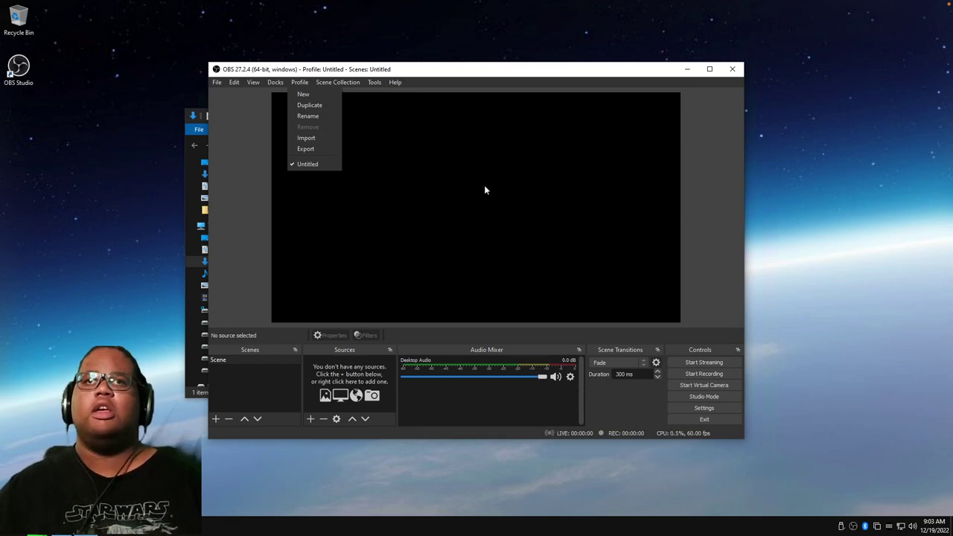
pyautogui.moveTo(325, 80)
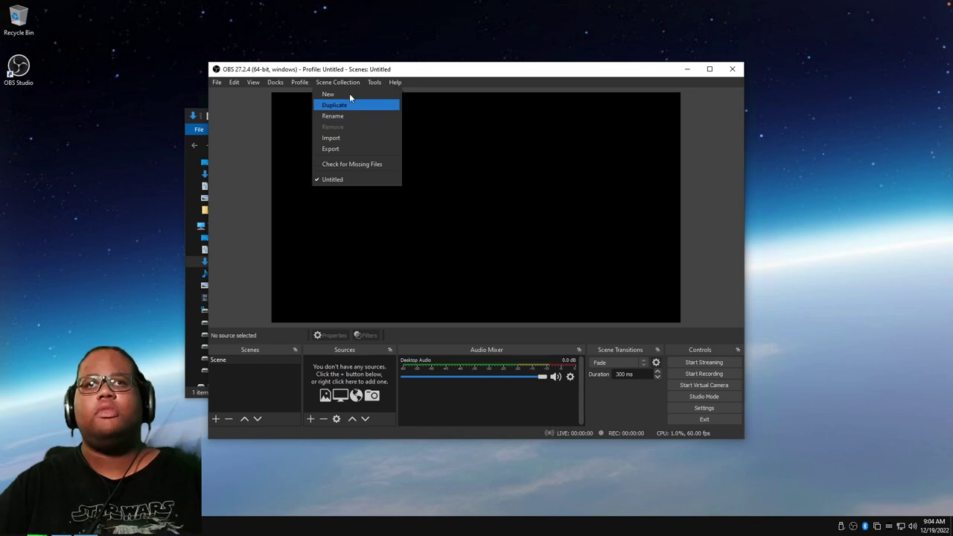
pyautogui.click(336, 379)
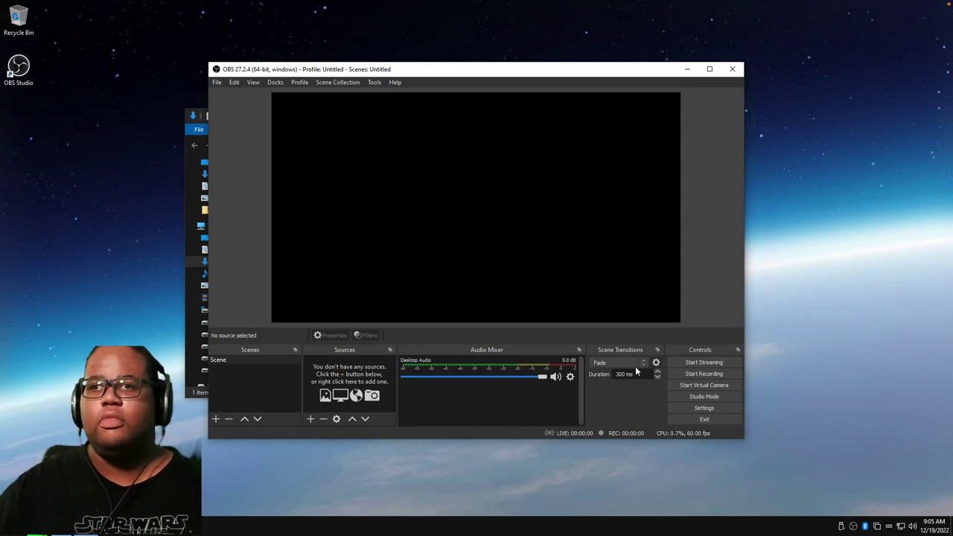
# Review the audio settings and the available monitoring devices, keeping Default, and leave the settings without changes.
pyautogui.click(698, 408)
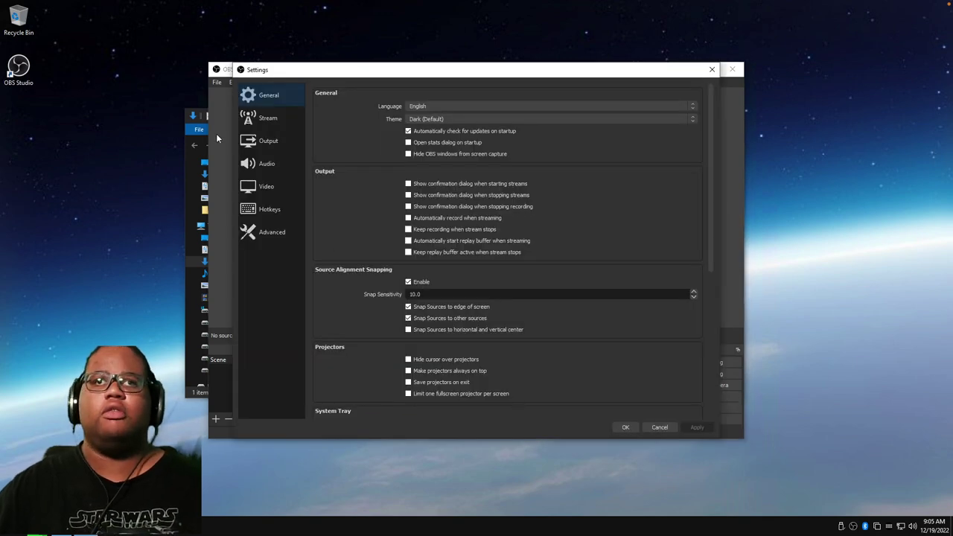
pyautogui.click(265, 168)
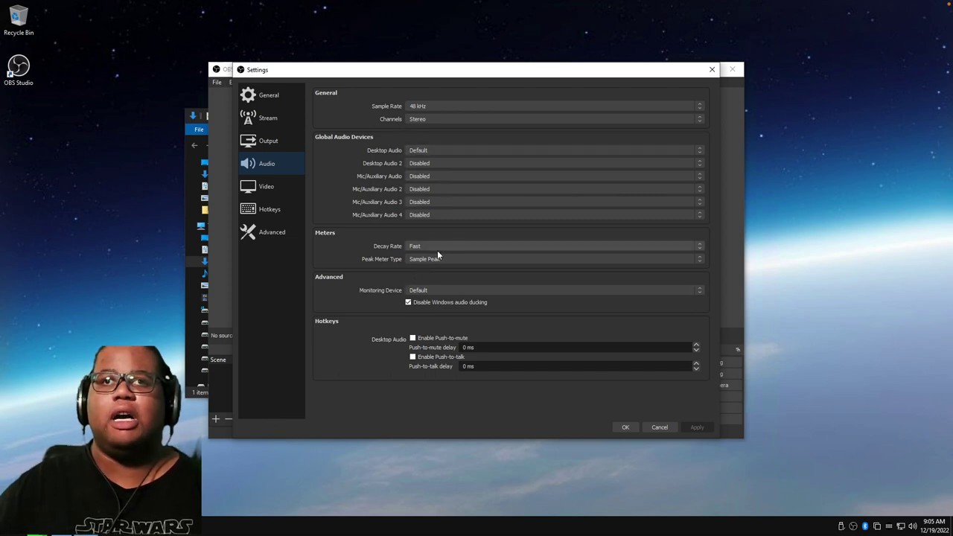
pyautogui.click(436, 290)
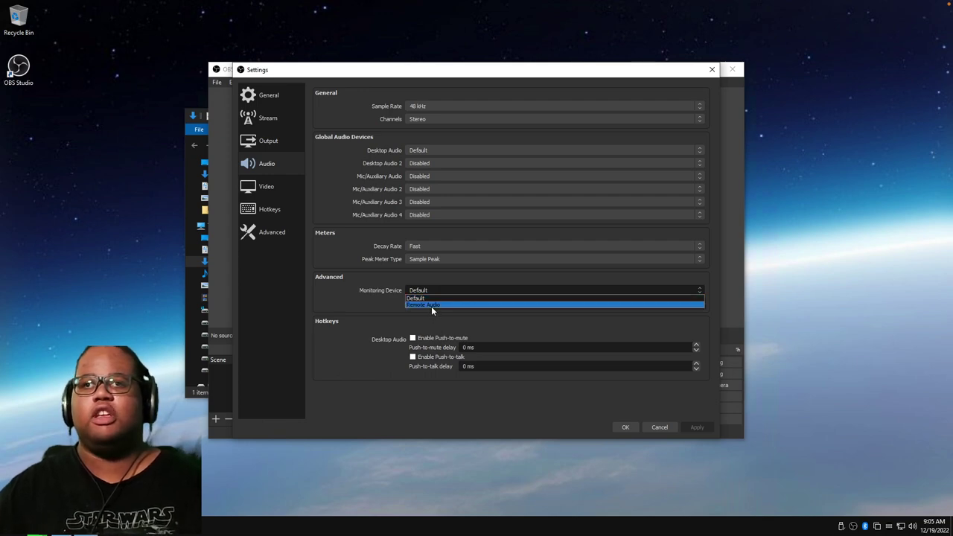
pyautogui.click(449, 288)
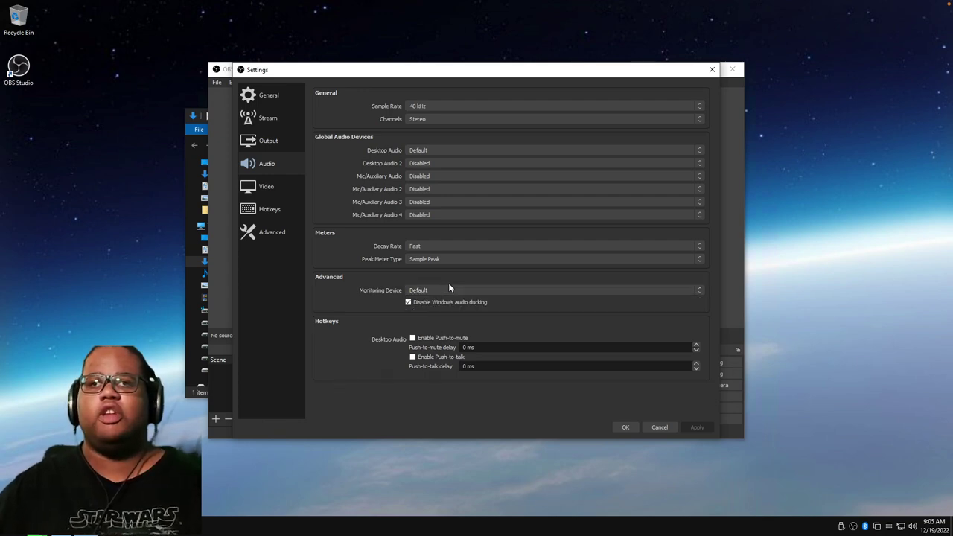
pyautogui.click(654, 427)
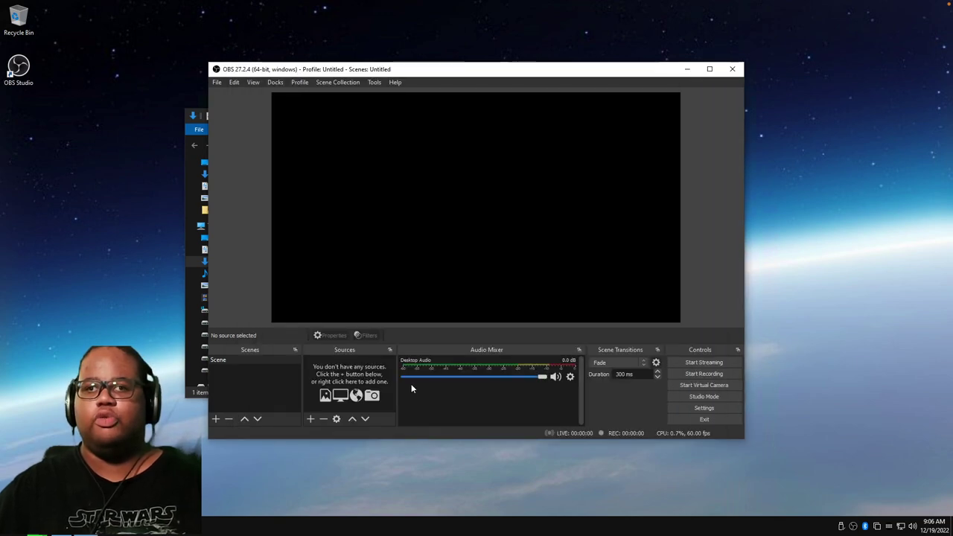
# Examine the advanced audio properties of Desktop Audio and its audio monitoring choices, keeping Monitor Off.
pyautogui.click(311, 417)
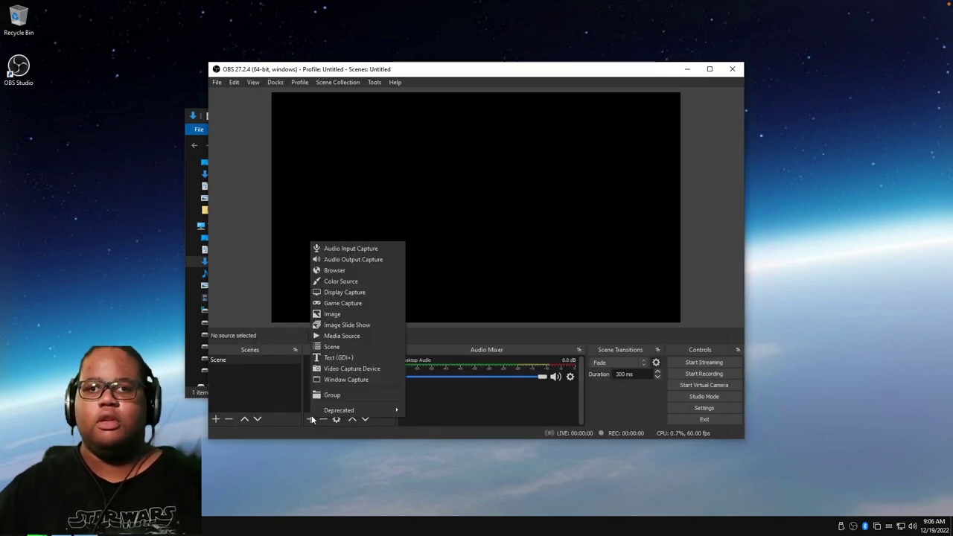
pyautogui.click(472, 391)
pyautogui.rightClick(415, 361)
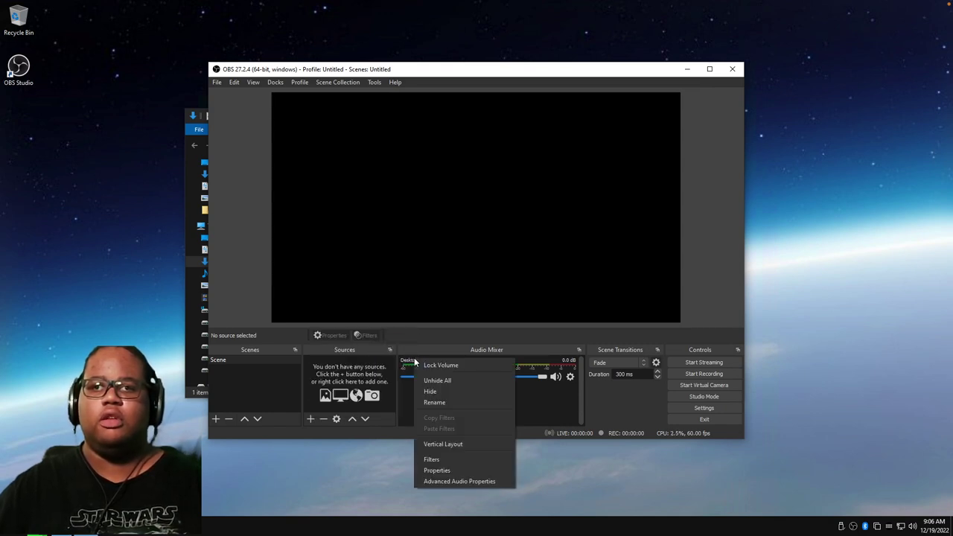
pyautogui.click(441, 480)
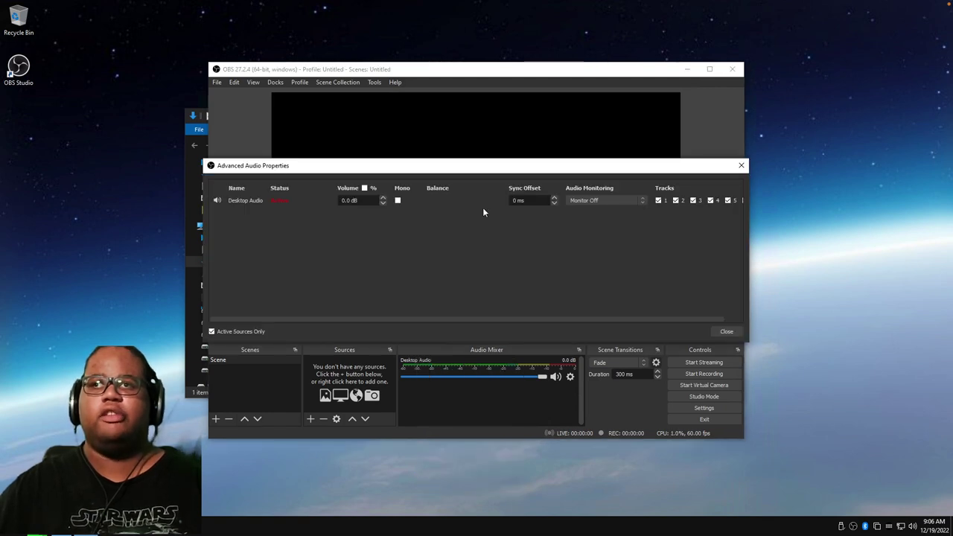
pyautogui.click(633, 199)
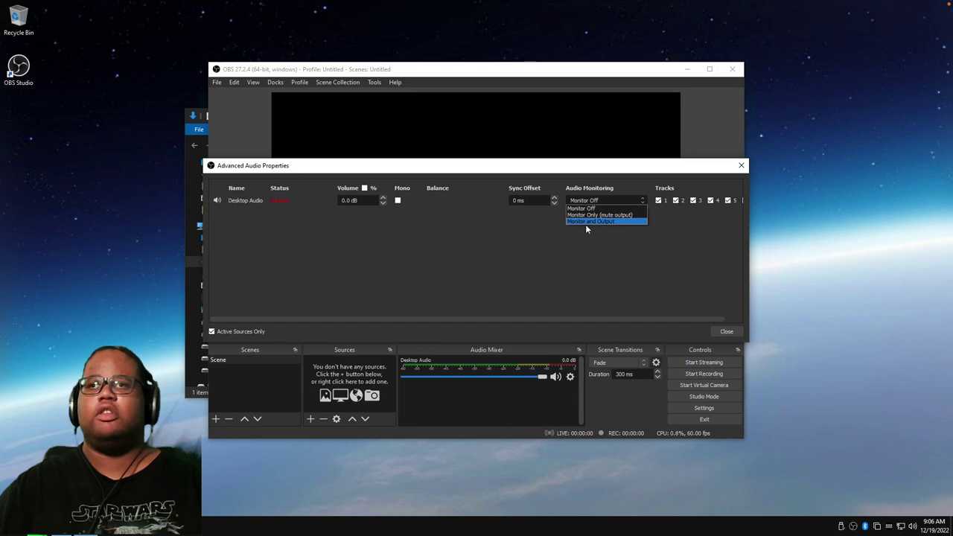
pyautogui.click(457, 274)
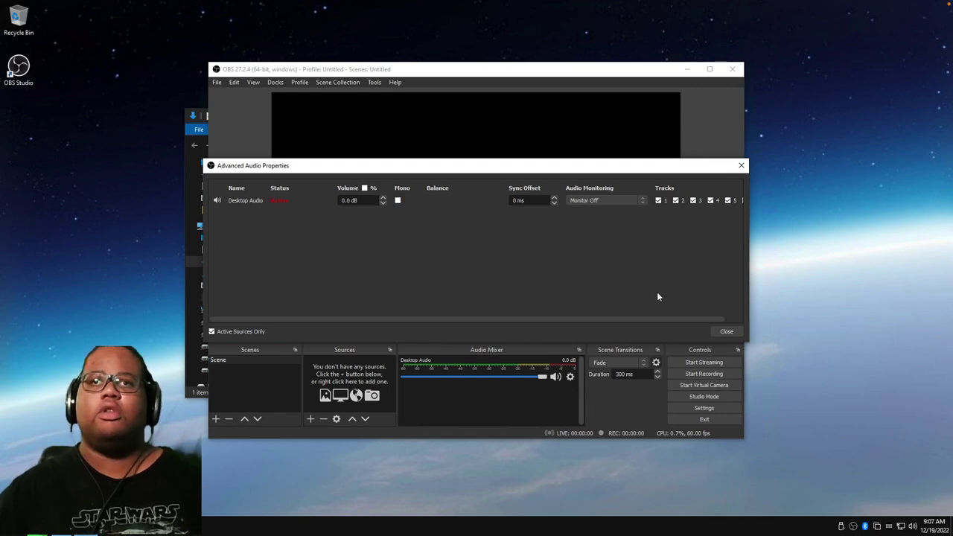
pyautogui.click(725, 331)
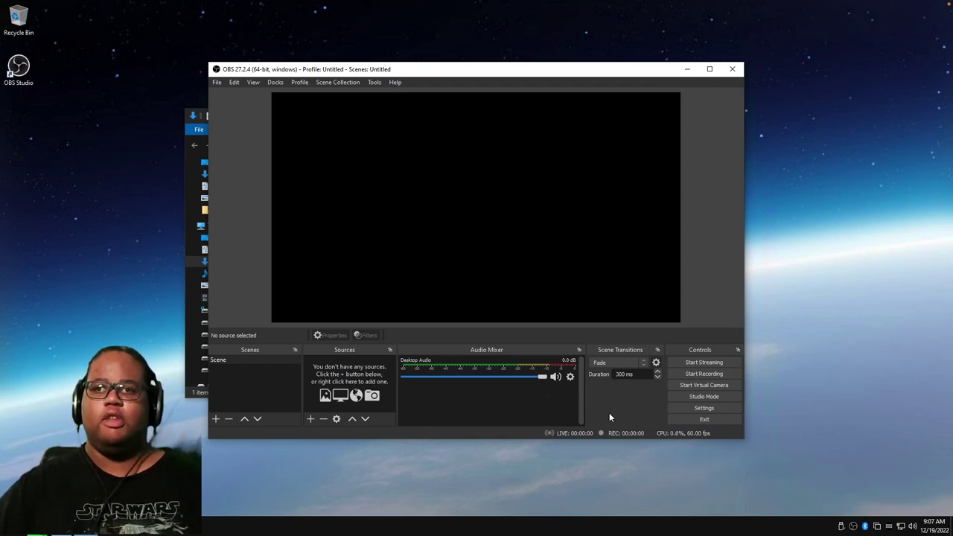
# Revisit the global audio device and monitoring device settings and leave them without changes.
pyautogui.click(678, 409)
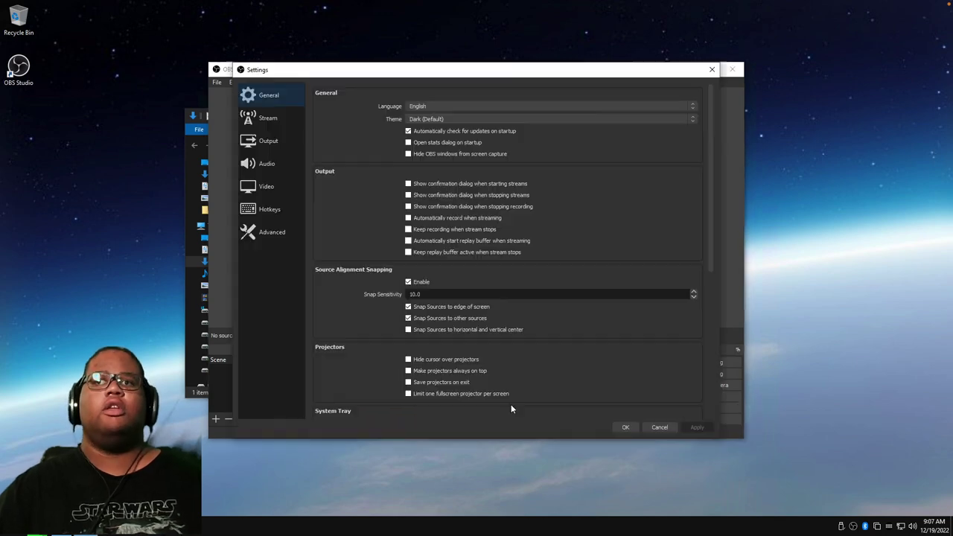
pyautogui.click(256, 166)
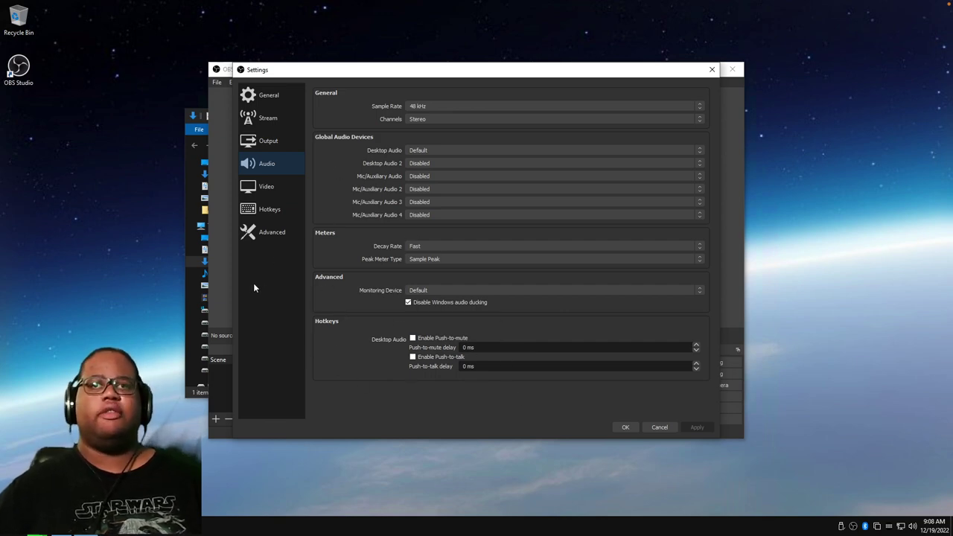
pyautogui.click(658, 427)
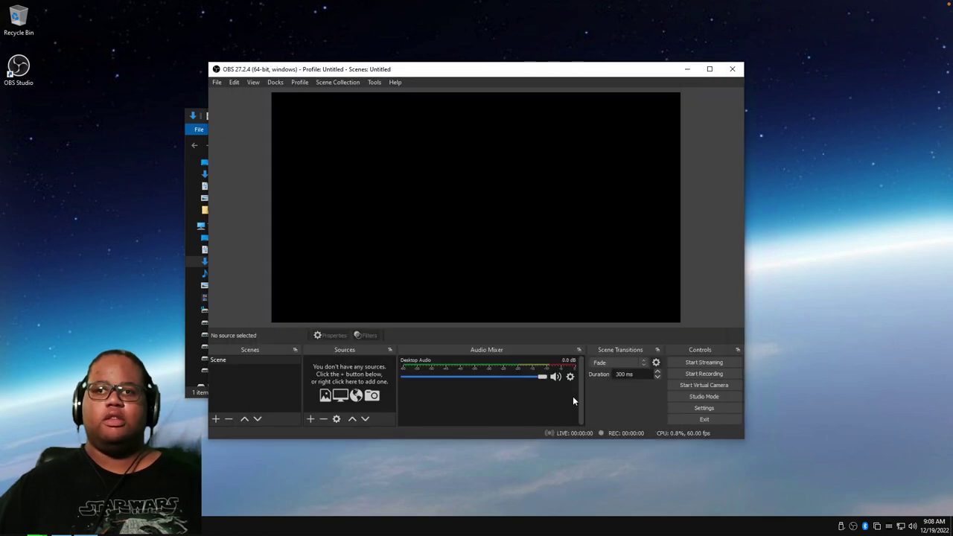
# Add a Compressor and an Expander filter with their default names to Desktop Audio and return to the Compressor's settings.
pyautogui.rightClick(456, 366)
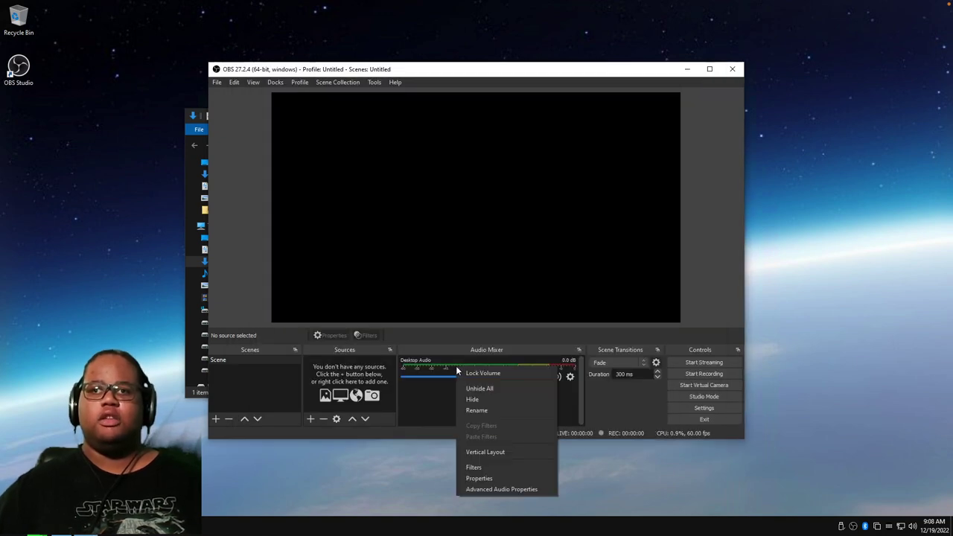
pyautogui.click(474, 466)
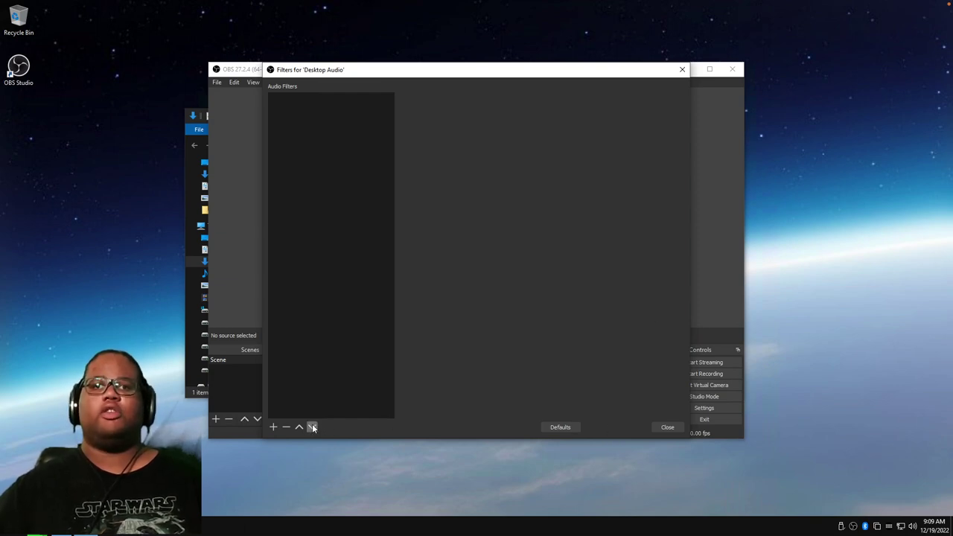
pyautogui.click(274, 428)
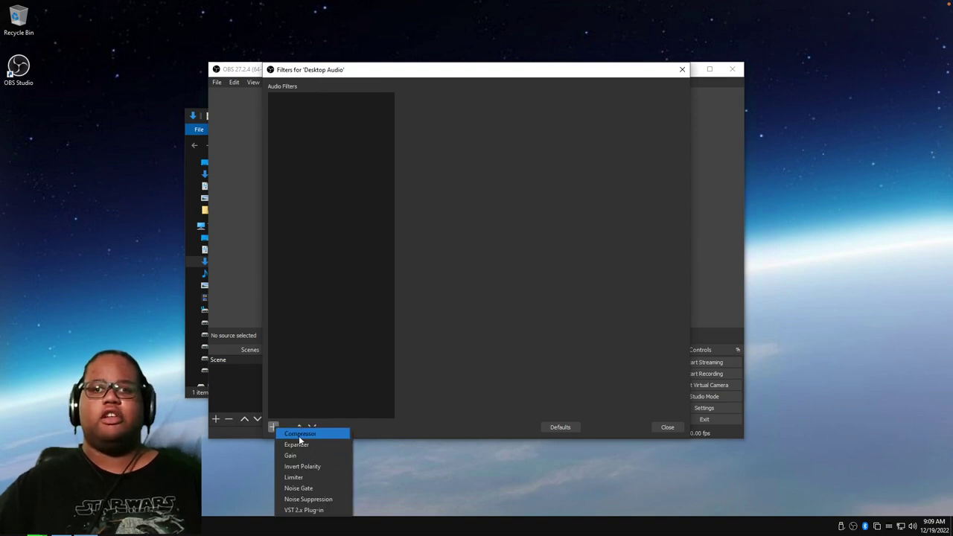
pyautogui.click(299, 433)
pyautogui.click(458, 272)
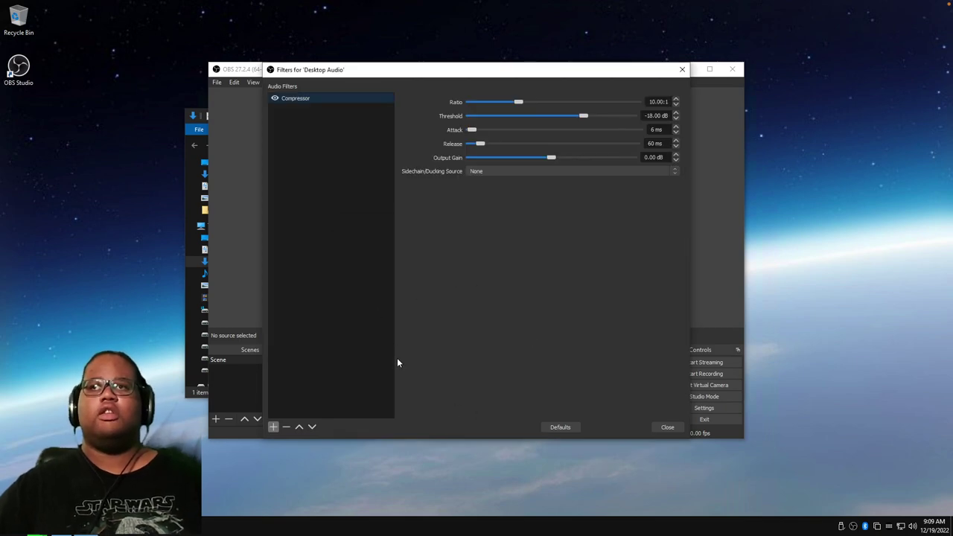
pyautogui.click(273, 427)
pyautogui.click(307, 446)
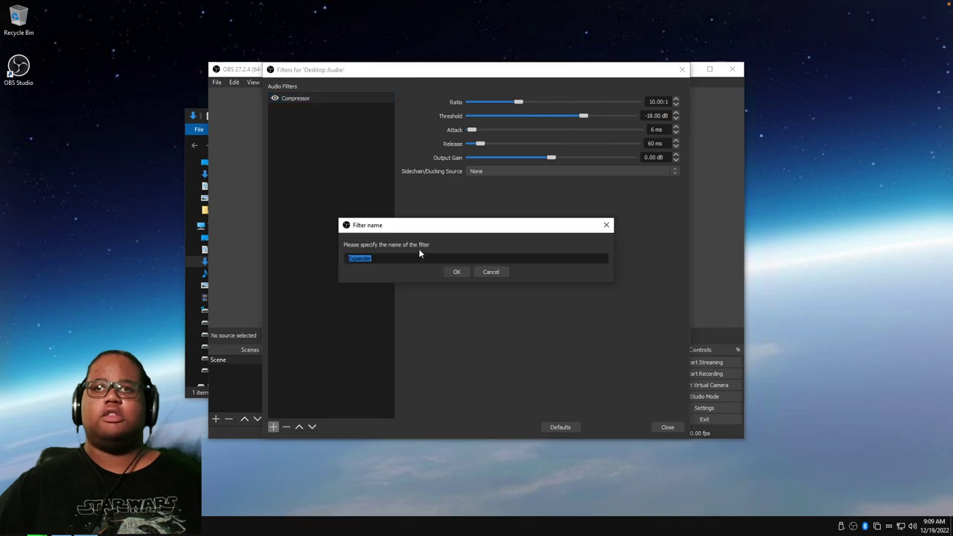
pyautogui.click(457, 273)
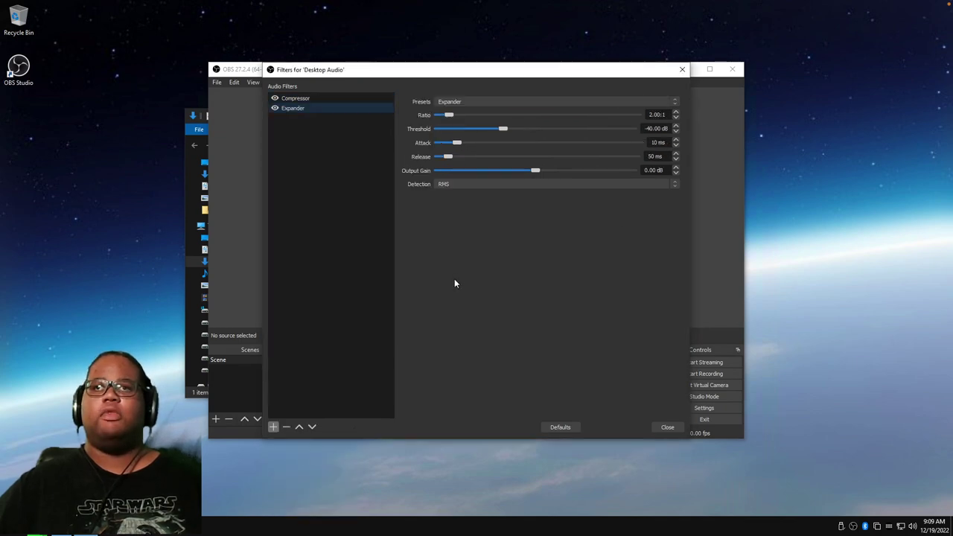
pyautogui.click(301, 99)
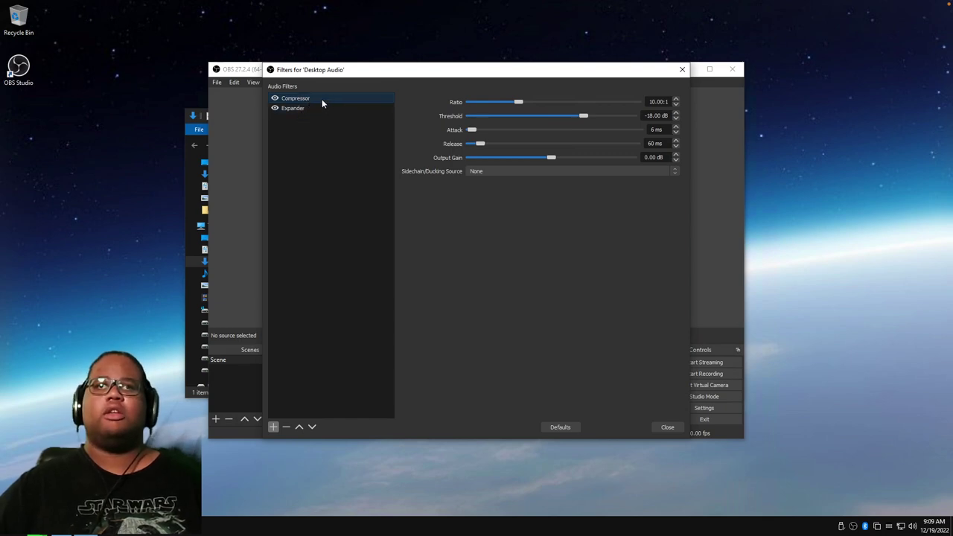
# Add a Noise Suppression filter to Desktop Audio and move it above the Compressor and Expander.
pyautogui.click(274, 428)
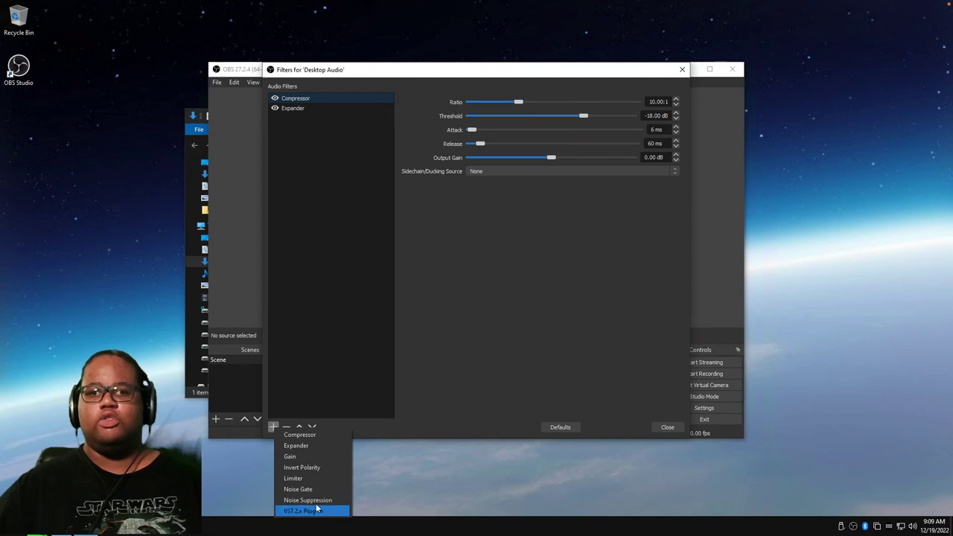
pyautogui.click(306, 499)
pyautogui.click(463, 268)
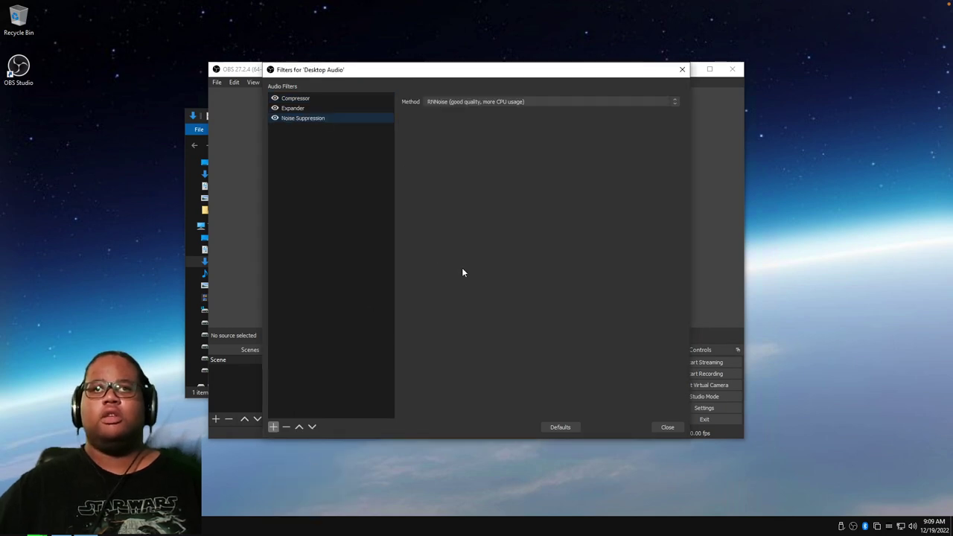
pyautogui.click(298, 427)
pyautogui.click(298, 427)
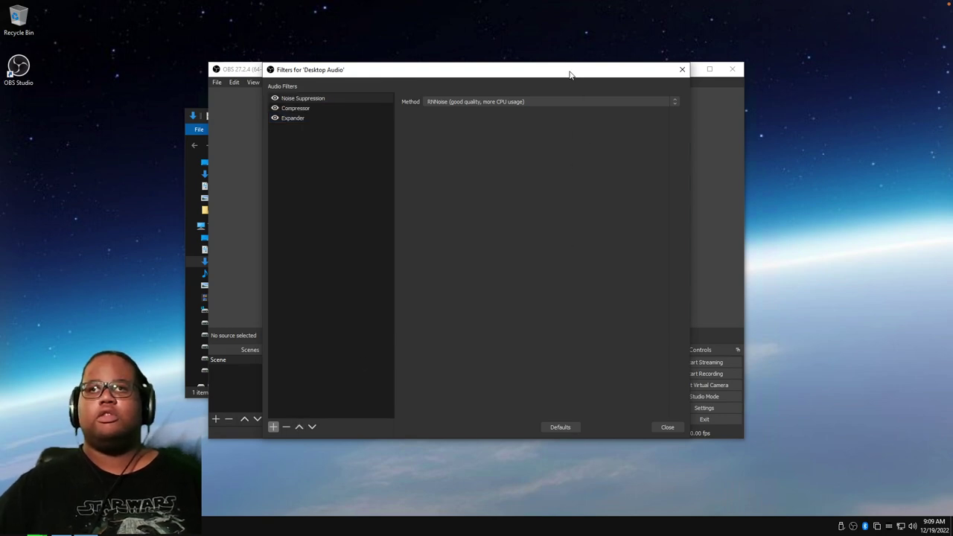
# Try the Speex method for the Noise Suppression filter and switch it back to RNNoise.
pyautogui.click(540, 106)
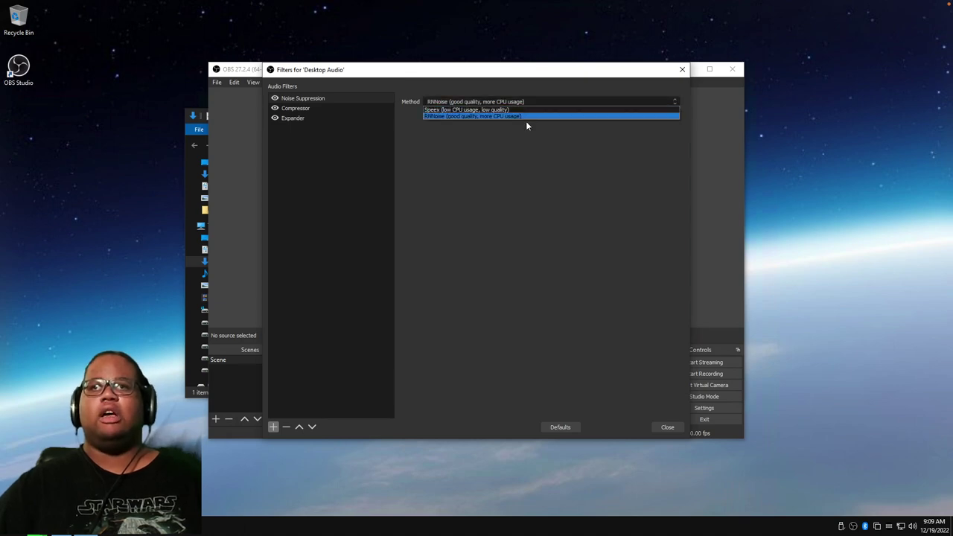
pyautogui.click(533, 110)
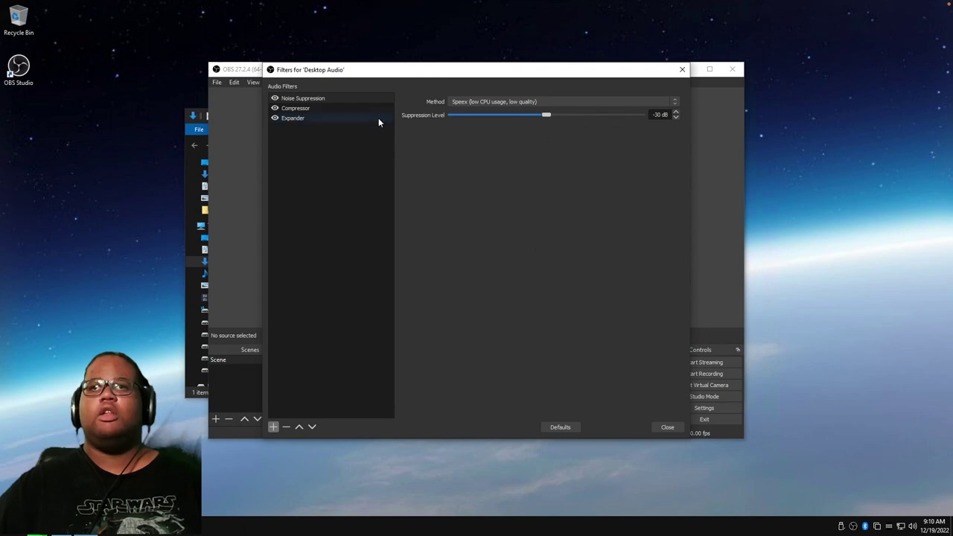
pyautogui.click(649, 102)
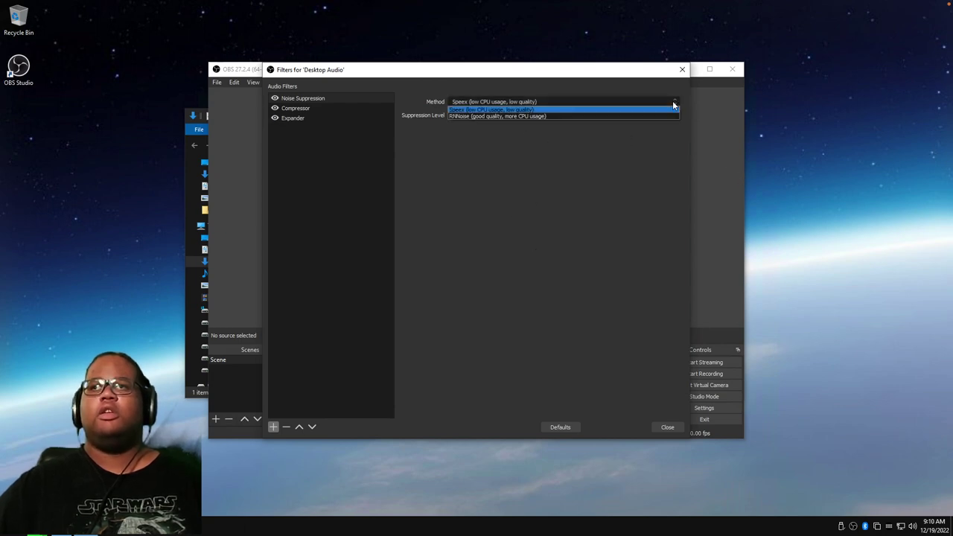
pyautogui.click(634, 117)
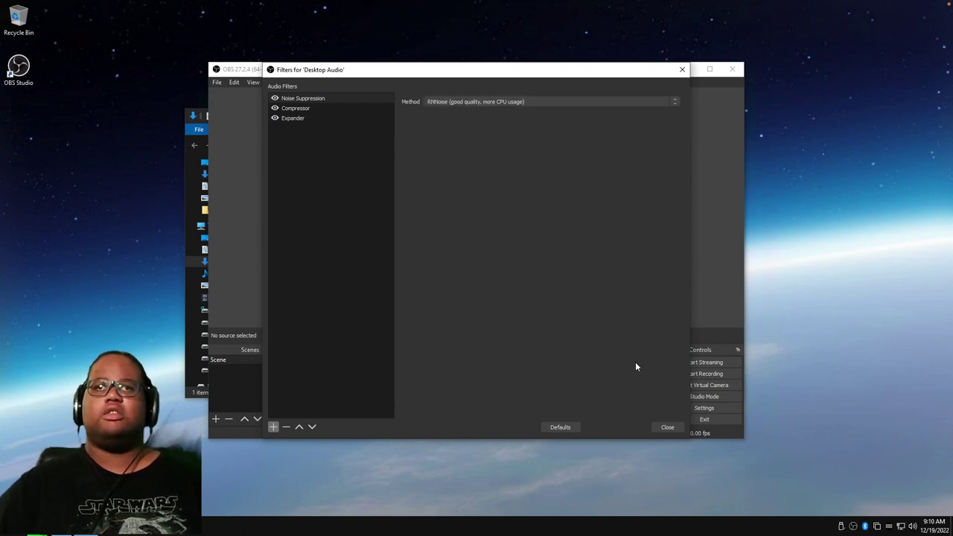
# Add a Noise Gate filter with its default name to Desktop Audio and close the filter window.
pyautogui.click(272, 427)
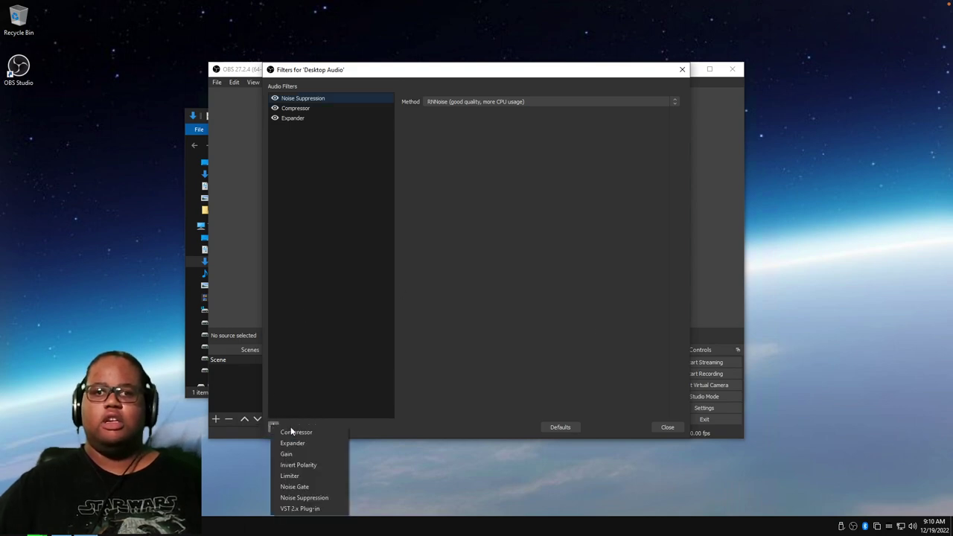
pyautogui.click(294, 486)
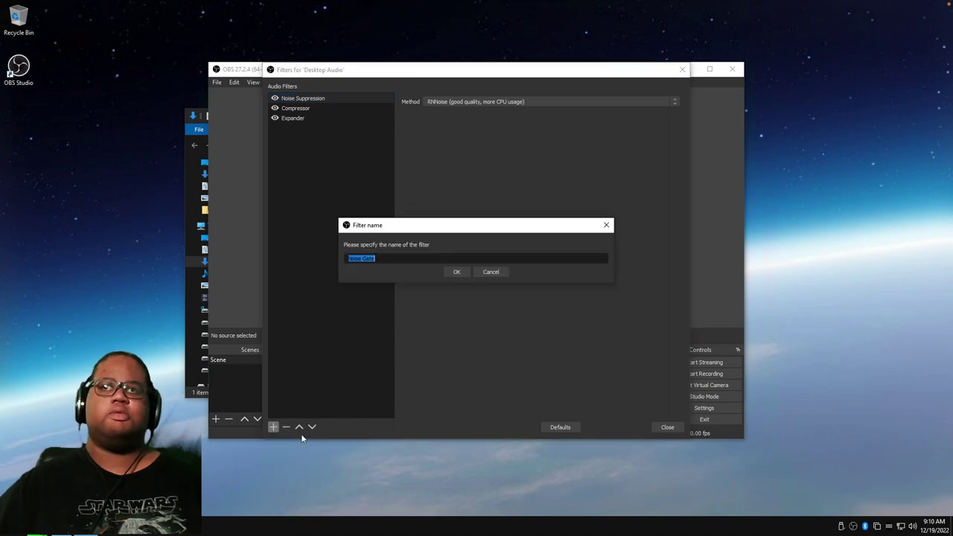
pyautogui.click(453, 273)
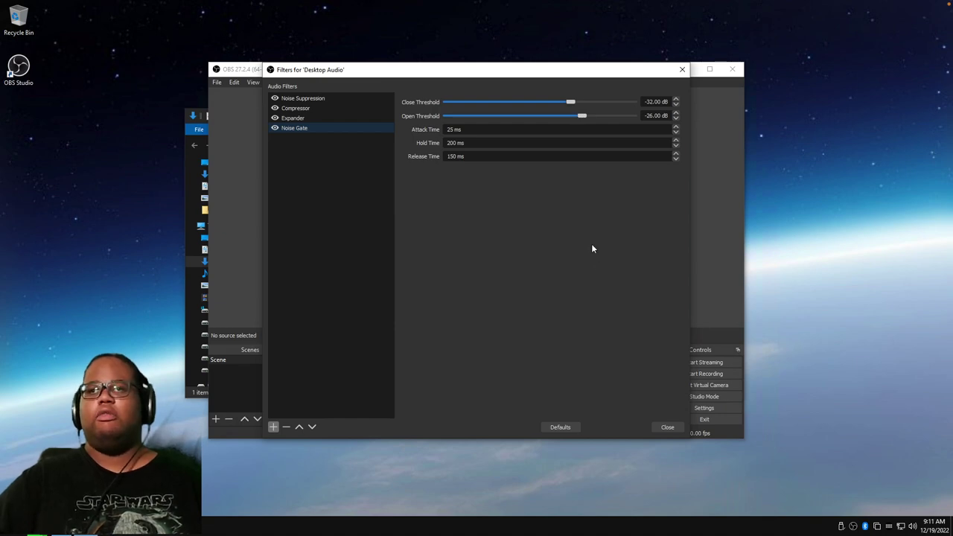
pyautogui.click(660, 425)
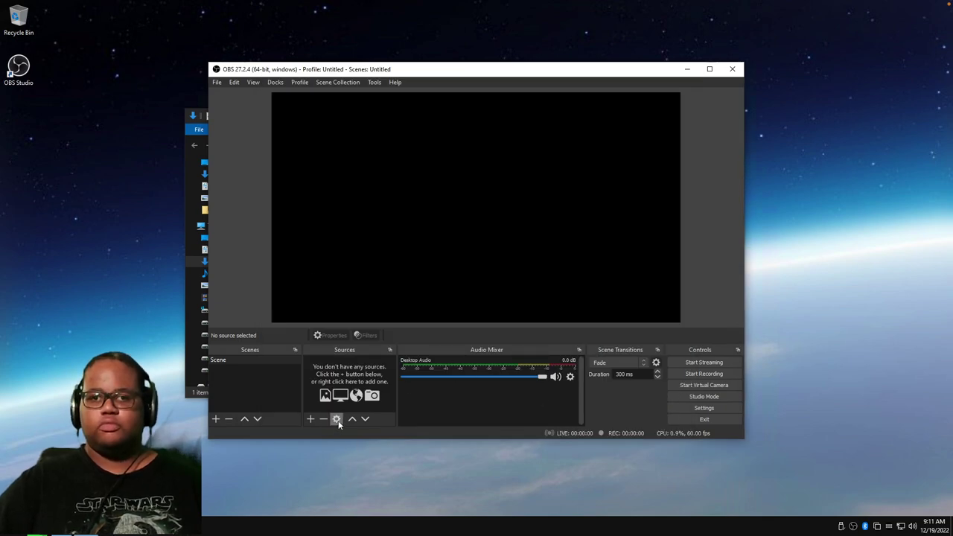
# Remove the Noise Gate, Expander, Compressor and Noise Suppression filters from Desktop Audio and close its filter window.
pyautogui.rightClick(446, 378)
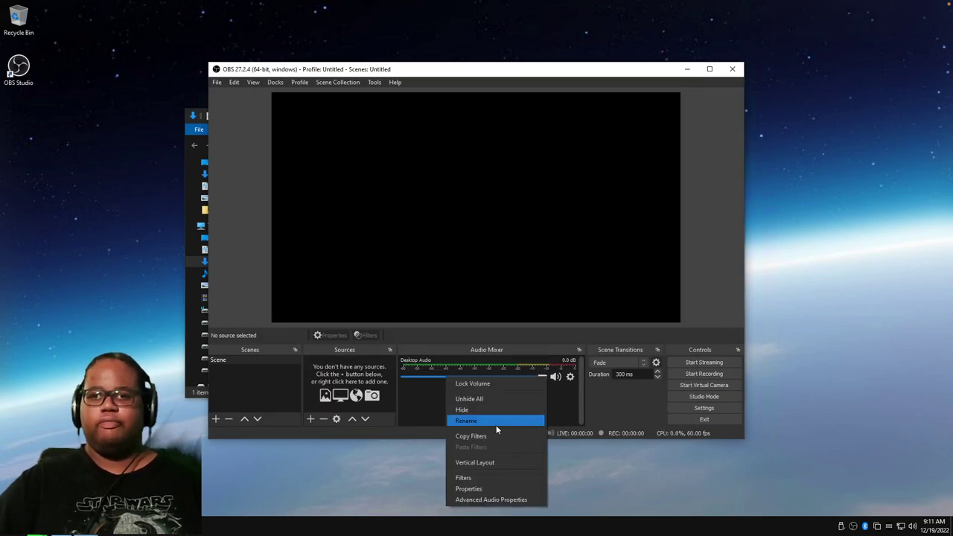
pyautogui.click(462, 479)
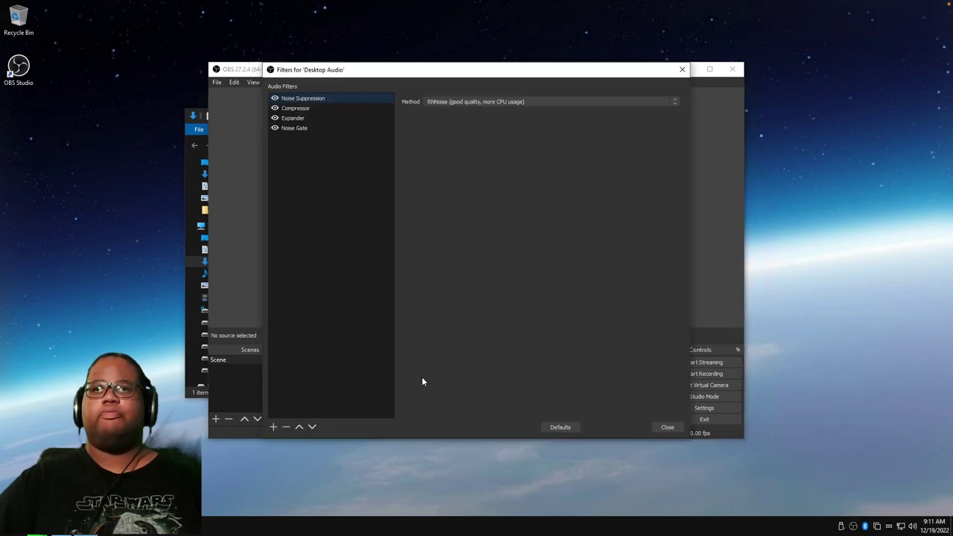
pyautogui.click(294, 128)
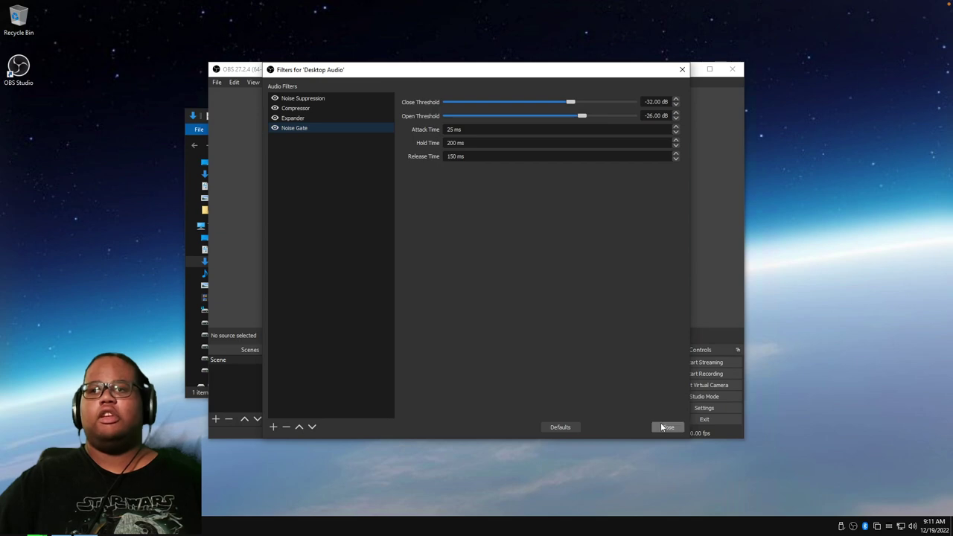
pyautogui.click(286, 426)
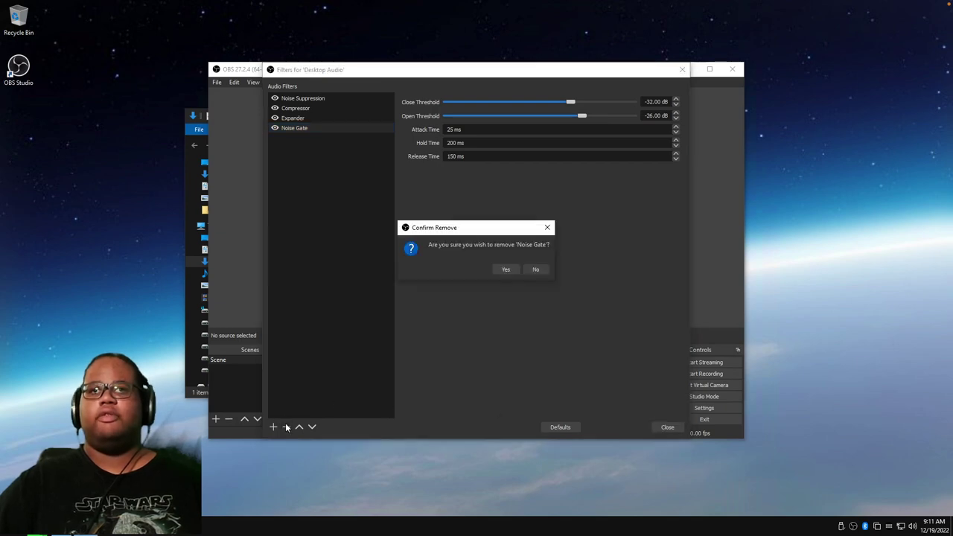
pyautogui.click(505, 269)
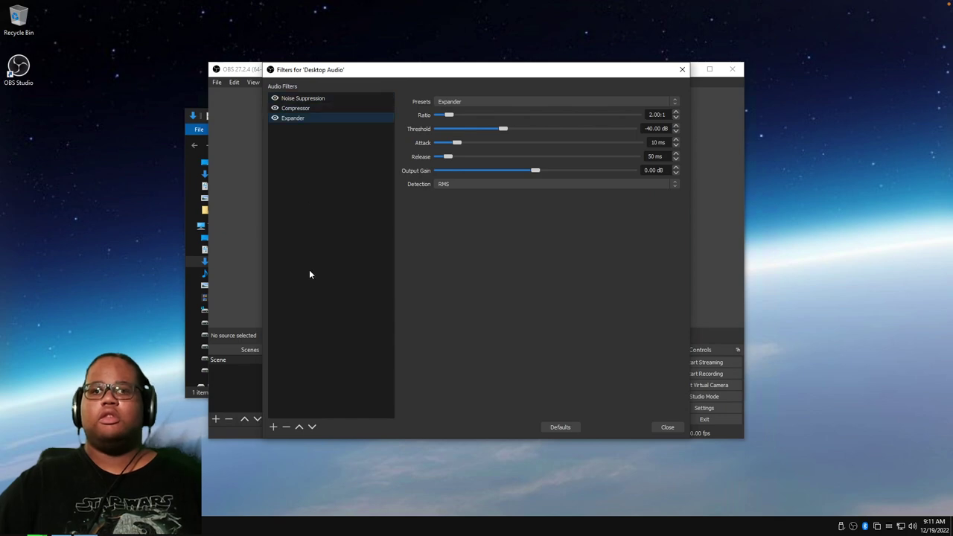
pyautogui.click(286, 425)
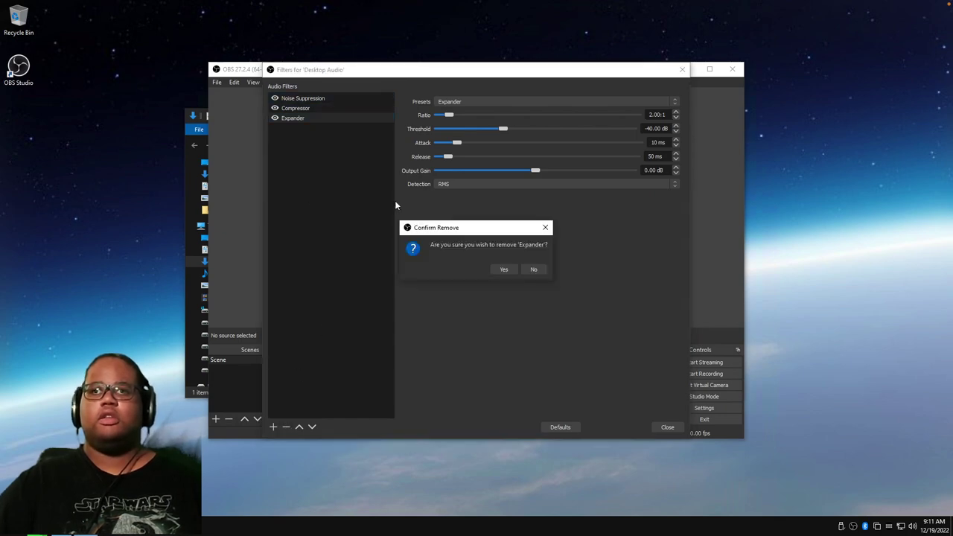
pyautogui.click(503, 269)
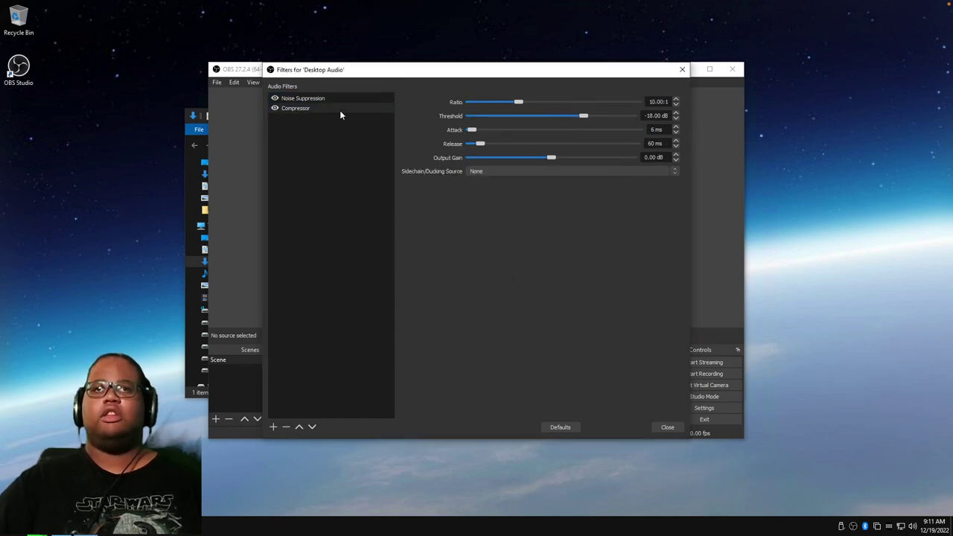
pyautogui.click(286, 426)
pyautogui.click(506, 269)
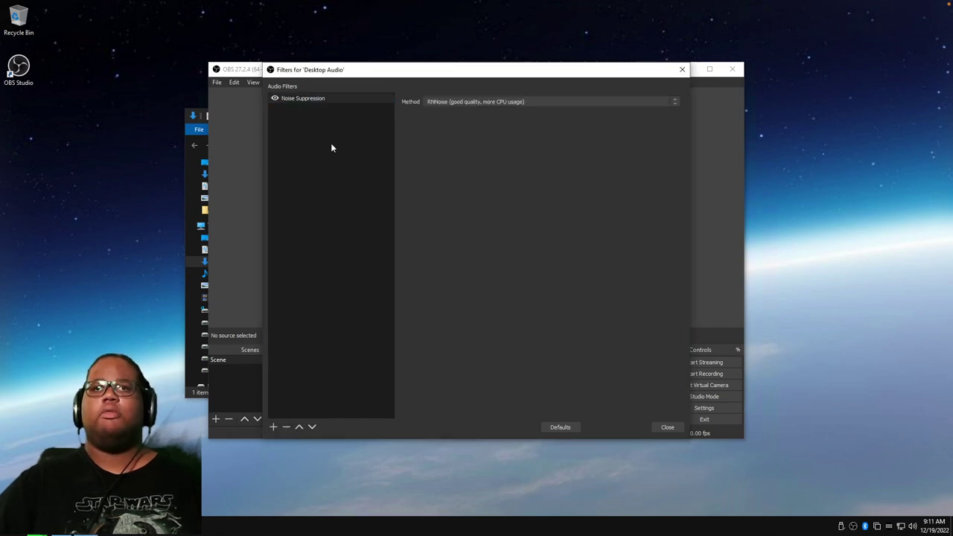
pyautogui.click(286, 427)
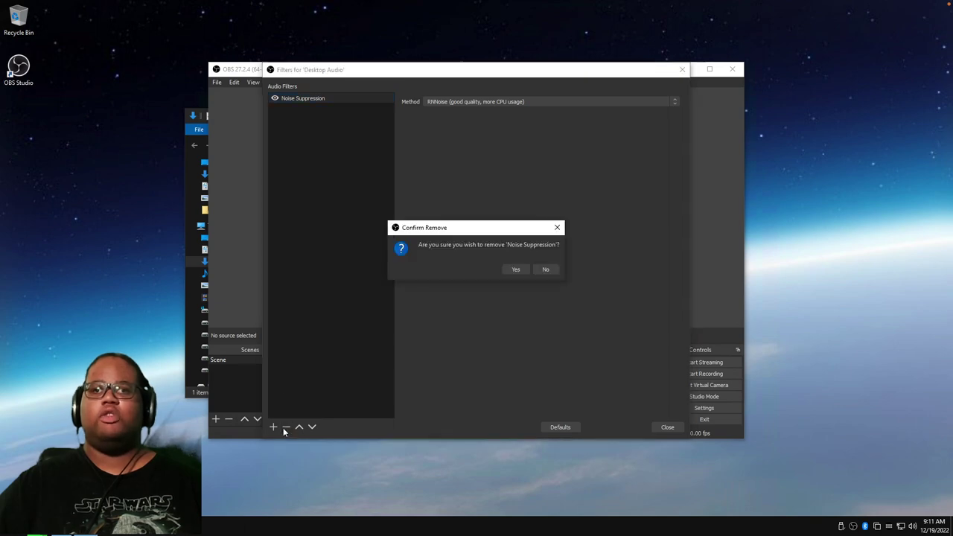
pyautogui.click(513, 269)
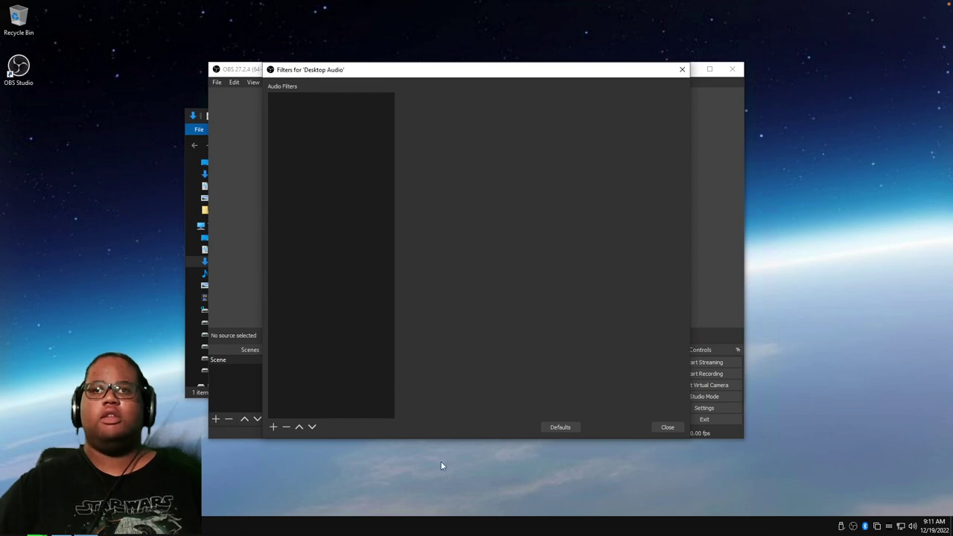
pyautogui.click(655, 429)
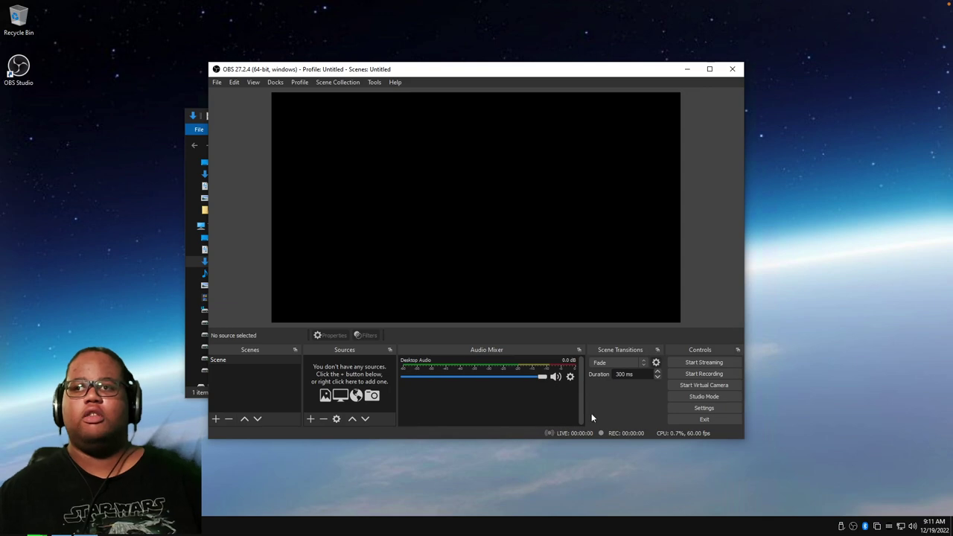
# Review the audio settings and the output settings in Advanced output mode, and leave the settings without saving.
pyautogui.click(695, 407)
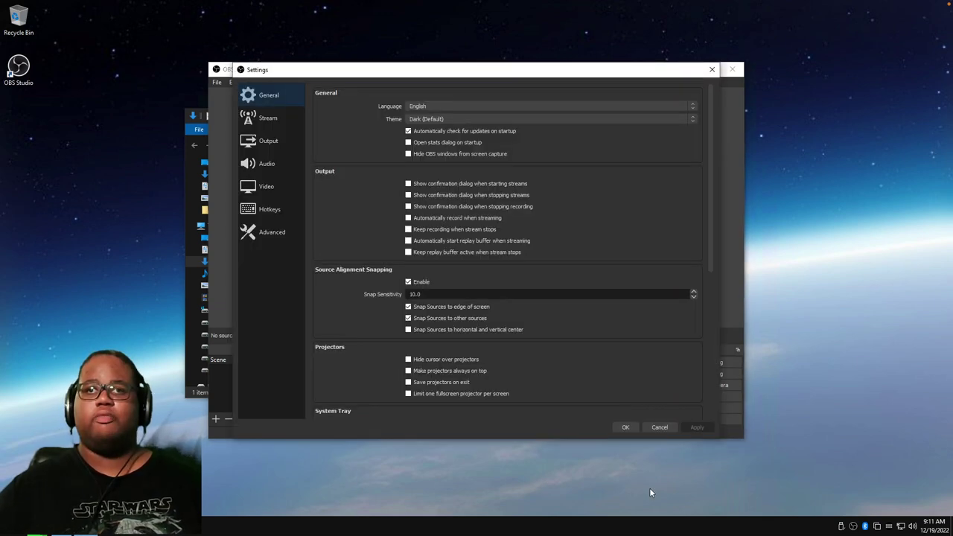
pyautogui.click(252, 170)
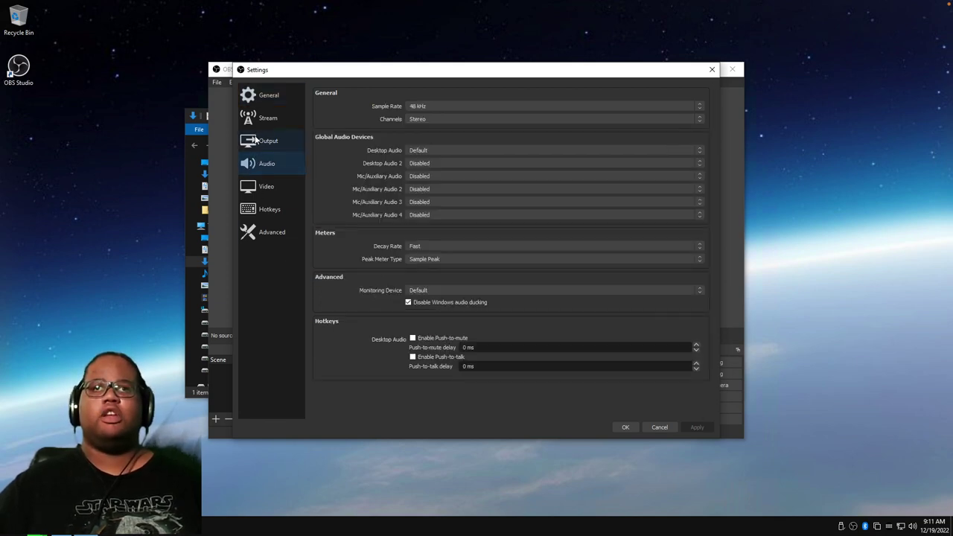
pyautogui.click(252, 141)
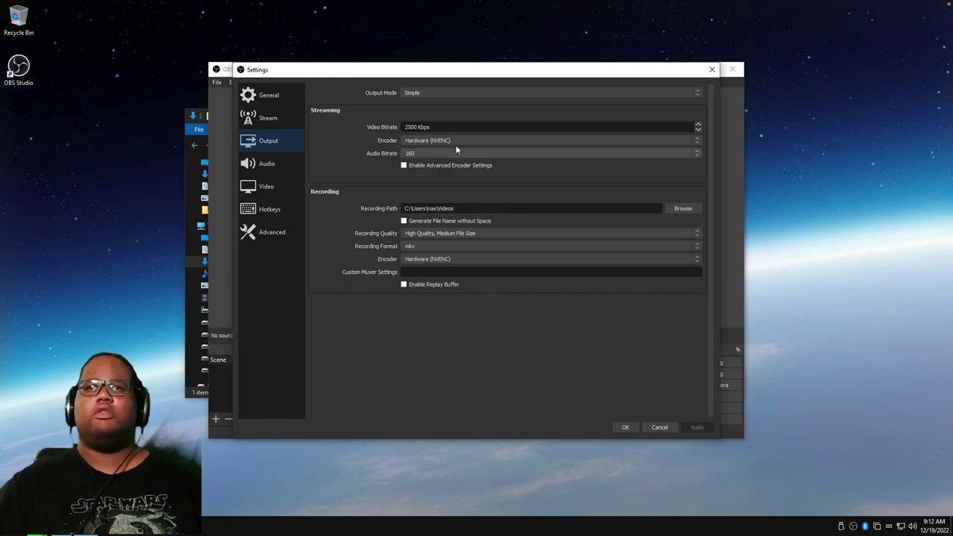
pyautogui.click(460, 93)
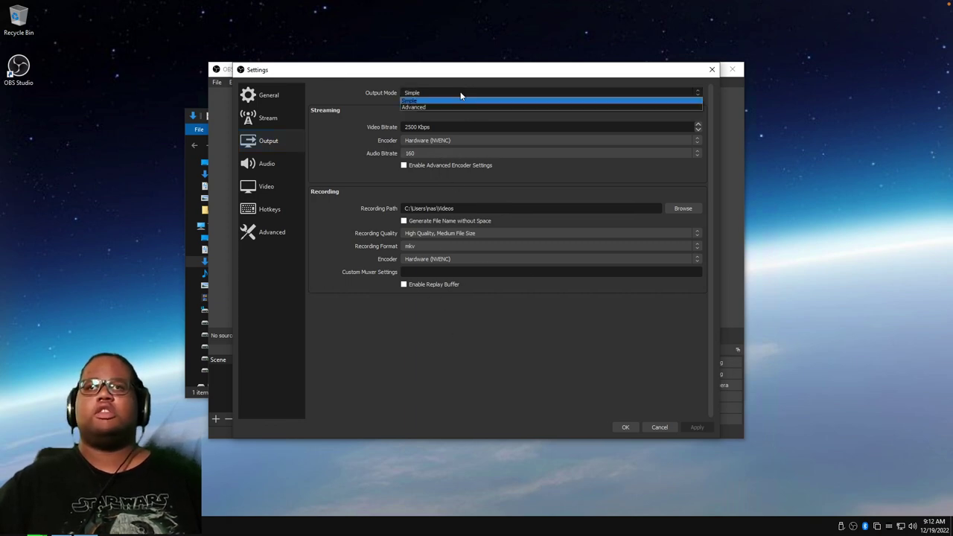
pyautogui.click(417, 102)
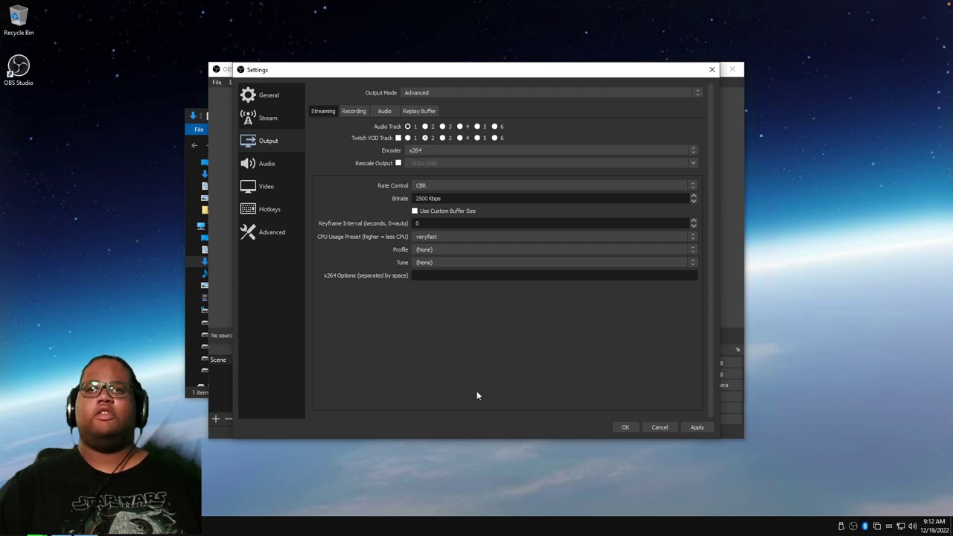
pyautogui.click(660, 428)
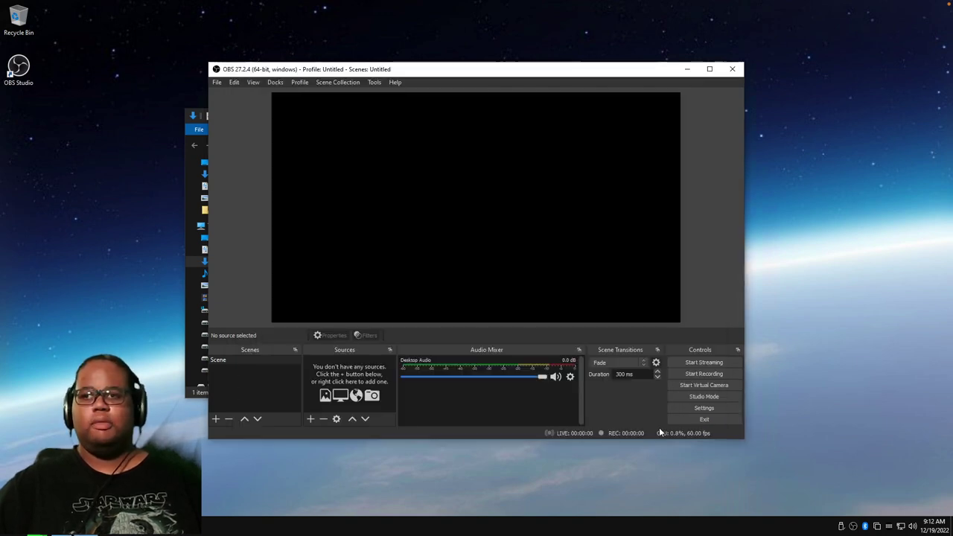
# Open the Advanced Audio Properties of Desktop Audio and disable tracks 1, 3, 4, 5 and 6, leaving only track 2 enabled.
pyautogui.rightClick(429, 369)
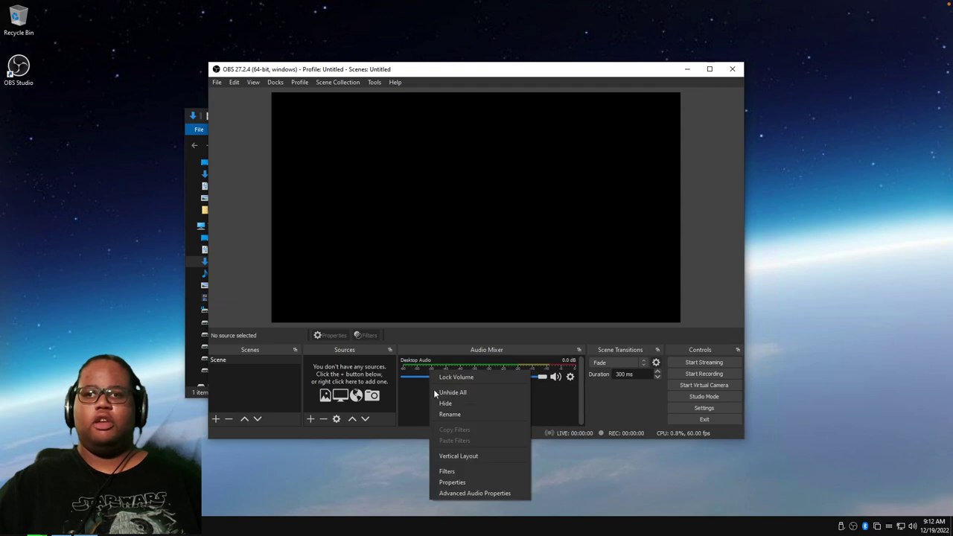
pyautogui.click(463, 493)
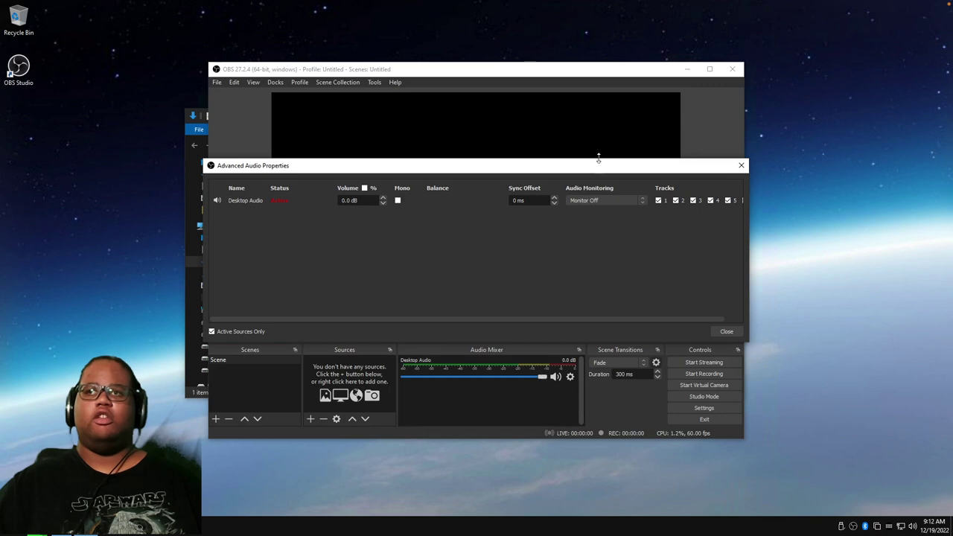
pyautogui.click(675, 201)
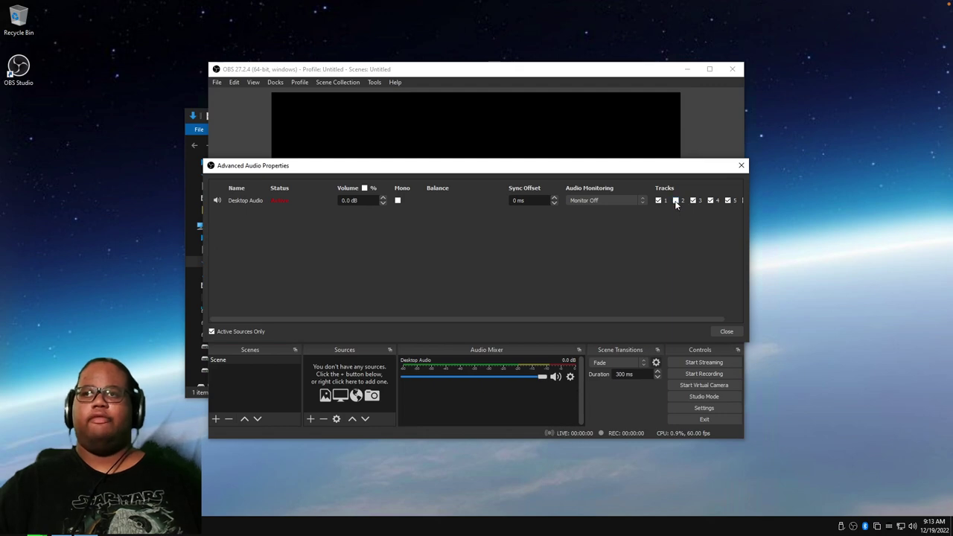
pyautogui.click(675, 201)
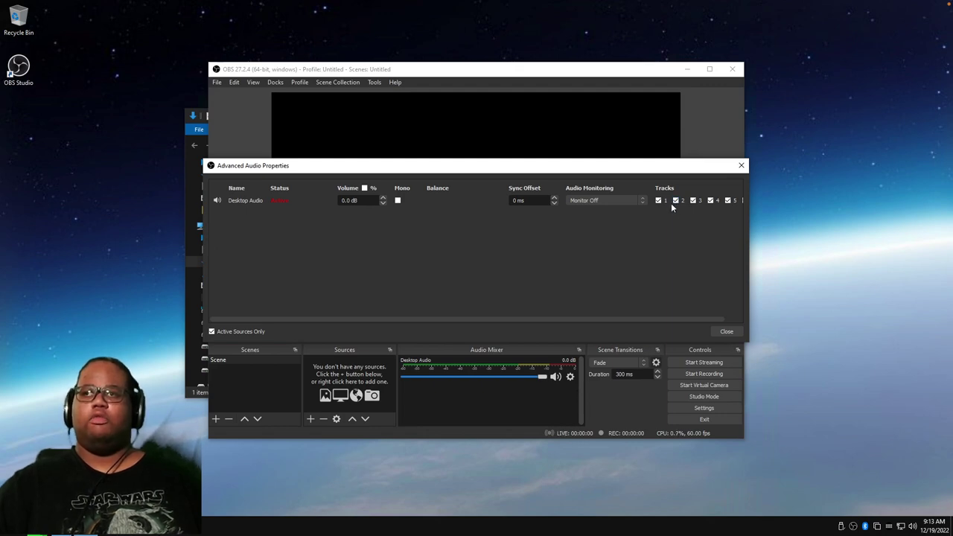
pyautogui.click(658, 201)
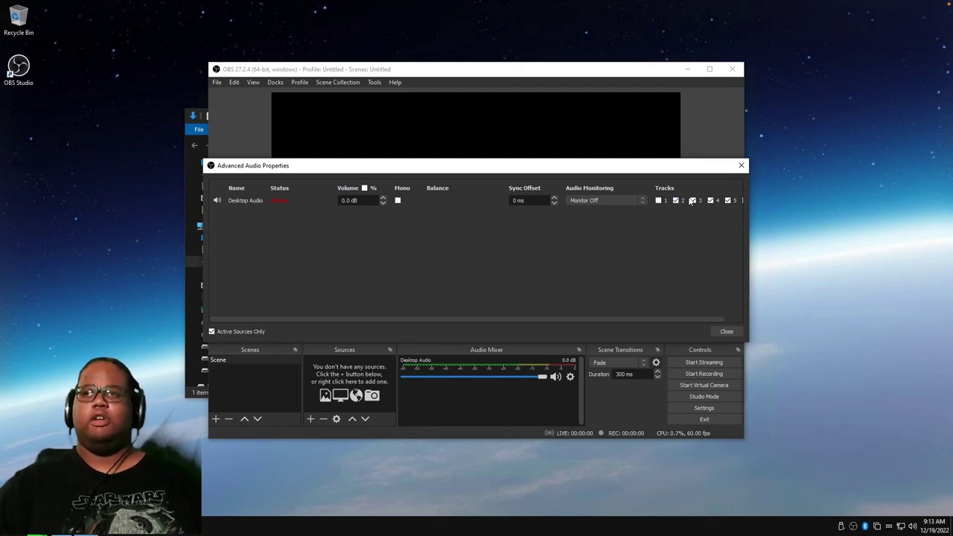
pyautogui.click(693, 201)
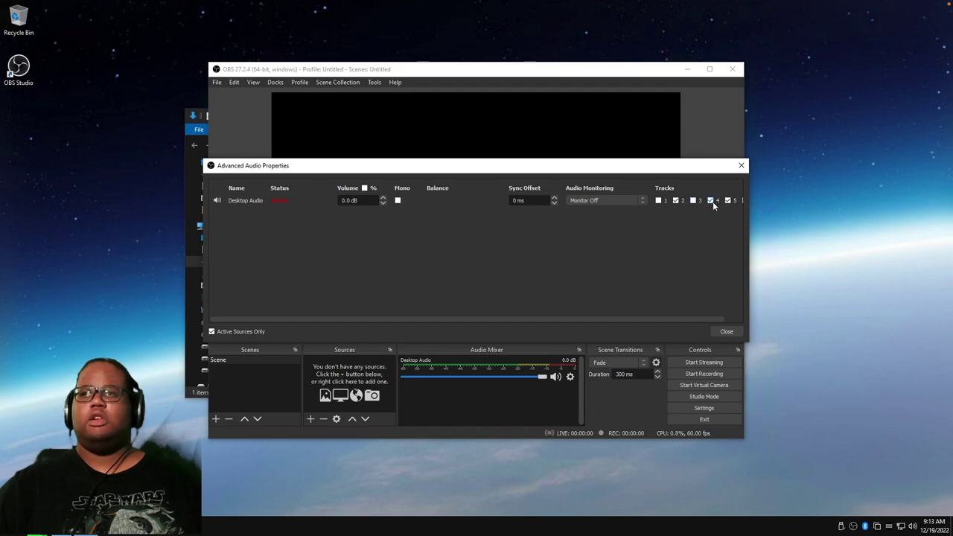
pyautogui.click(711, 201)
pyautogui.click(728, 201)
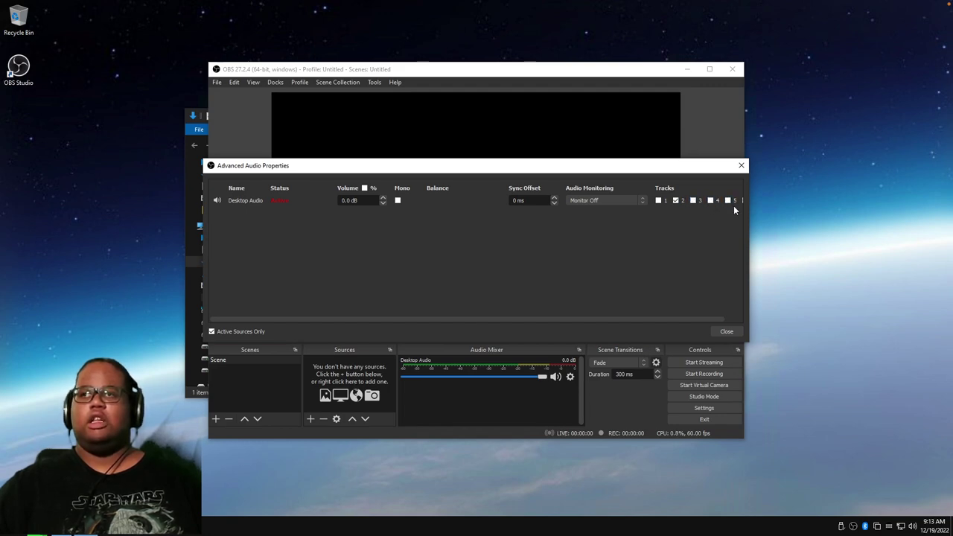
pyautogui.moveTo(704, 320); pyautogui.dragTo(732, 312)
pyautogui.click(727, 201)
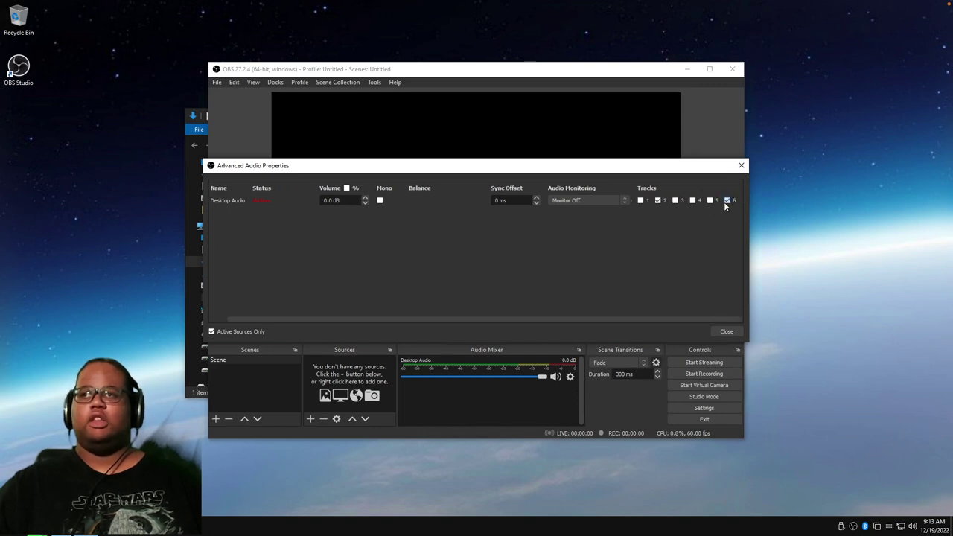
pyautogui.click(727, 201)
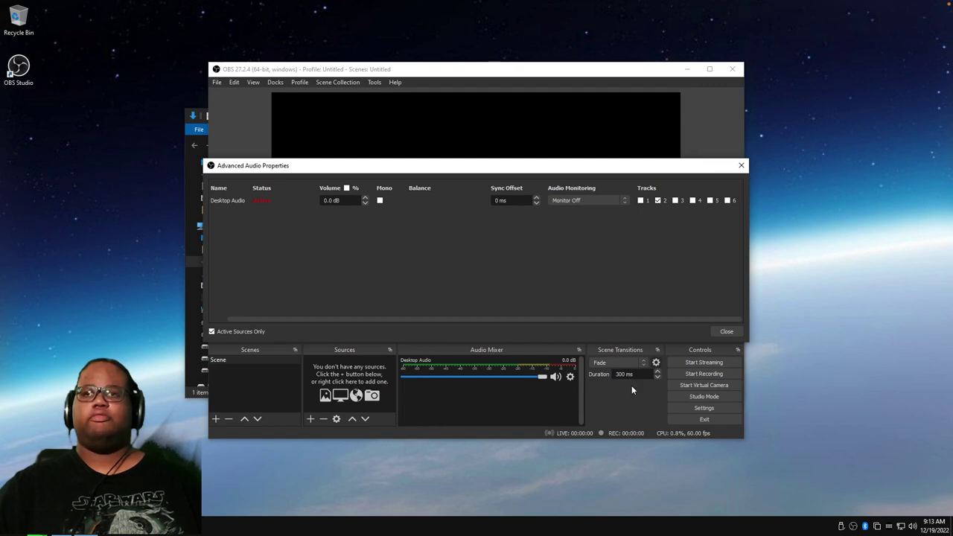
# Re-enable tracks 1, 3, 4, 5 and 6 for Desktop Audio and close the Advanced Audio Properties.
pyautogui.click(641, 200)
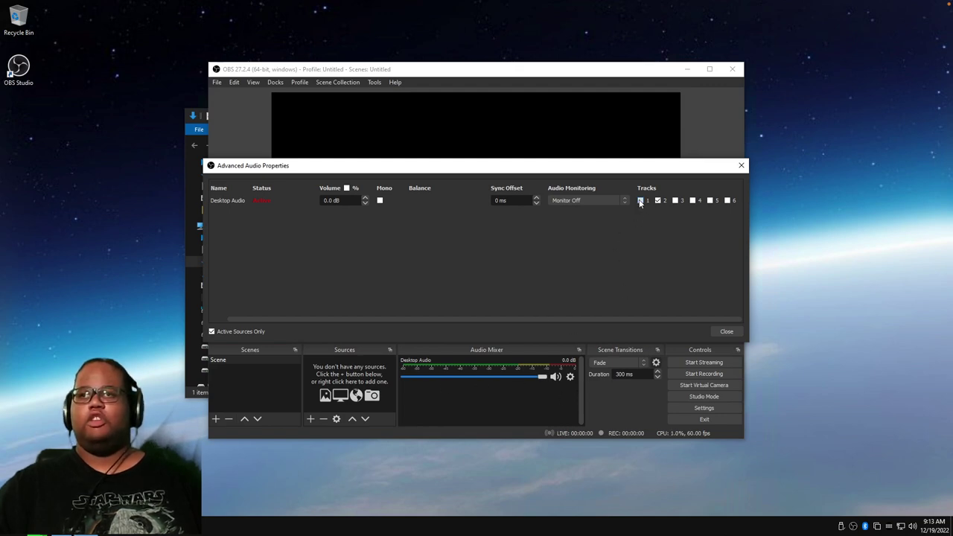
pyautogui.click(674, 200)
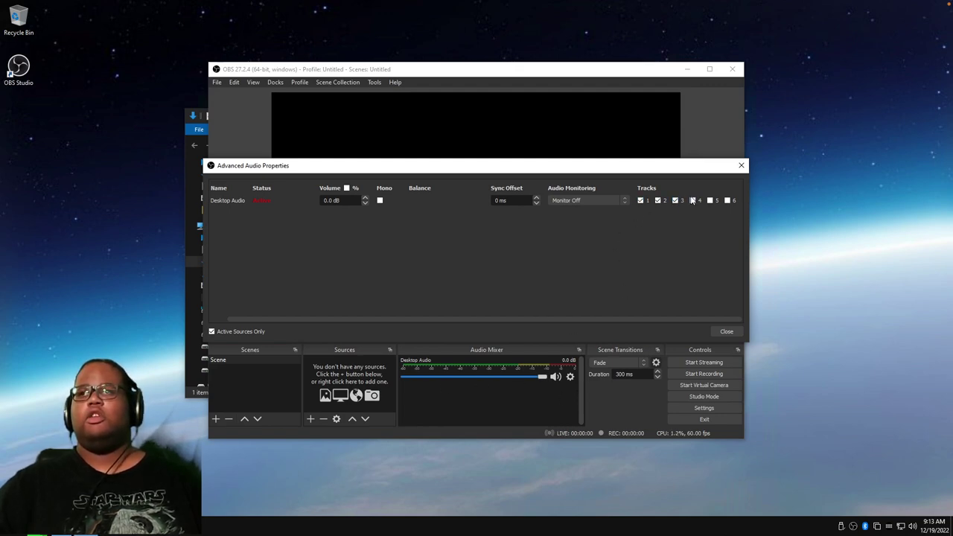
pyautogui.click(692, 201)
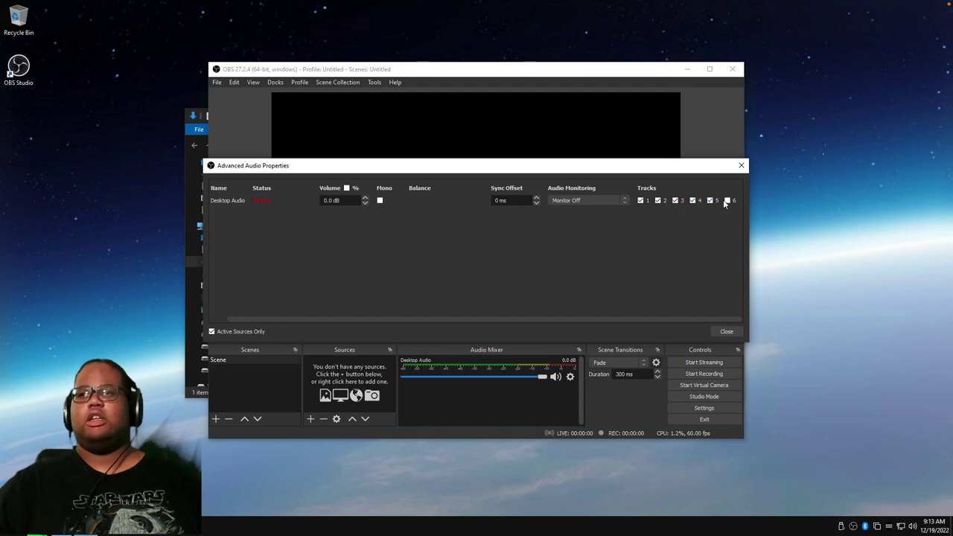
pyautogui.click(727, 201)
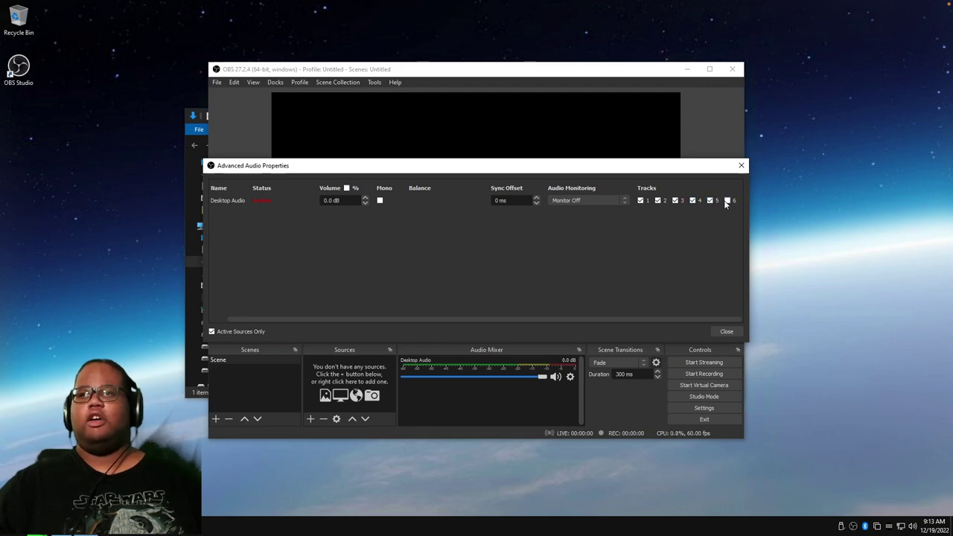
pyautogui.click(725, 332)
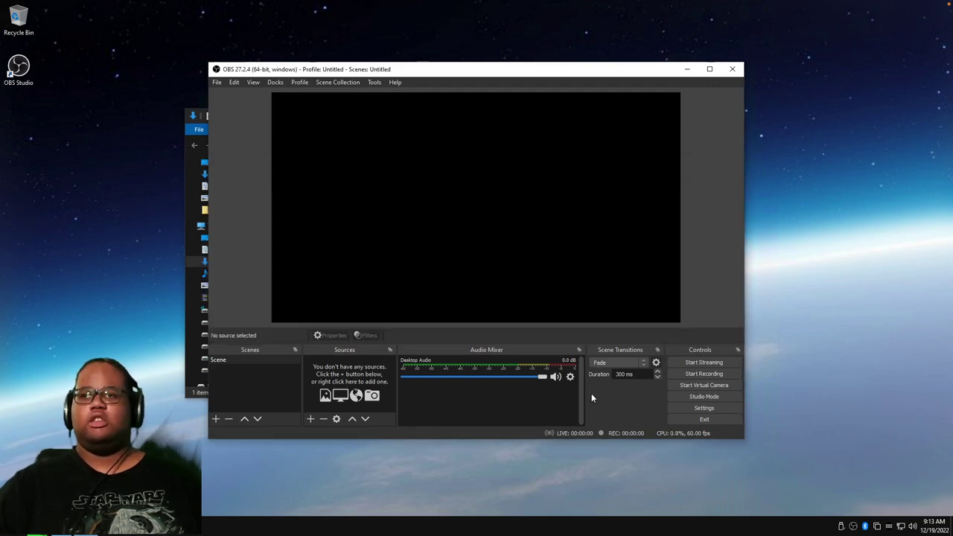
# Open the output settings and change the output mode to Advanced.
pyautogui.click(695, 409)
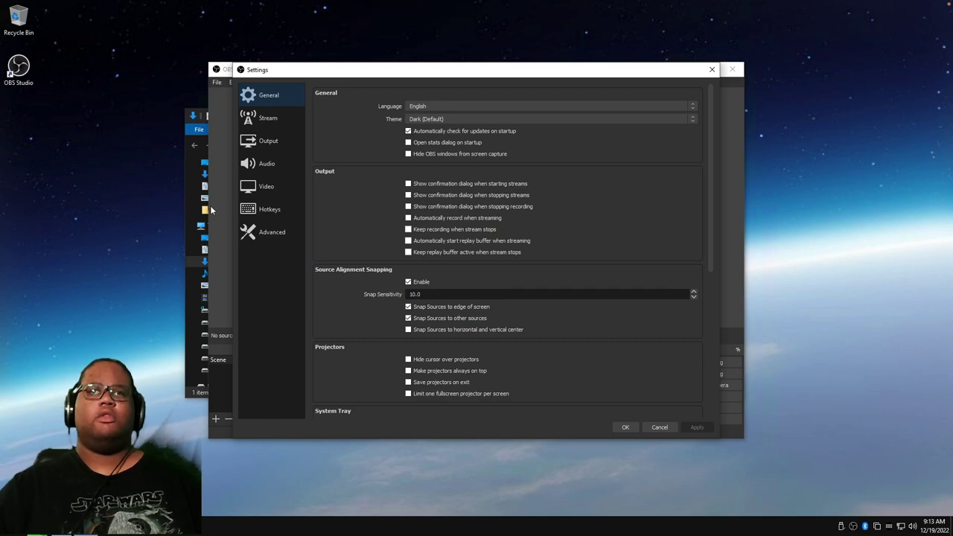
pyautogui.click(267, 139)
pyautogui.click(418, 94)
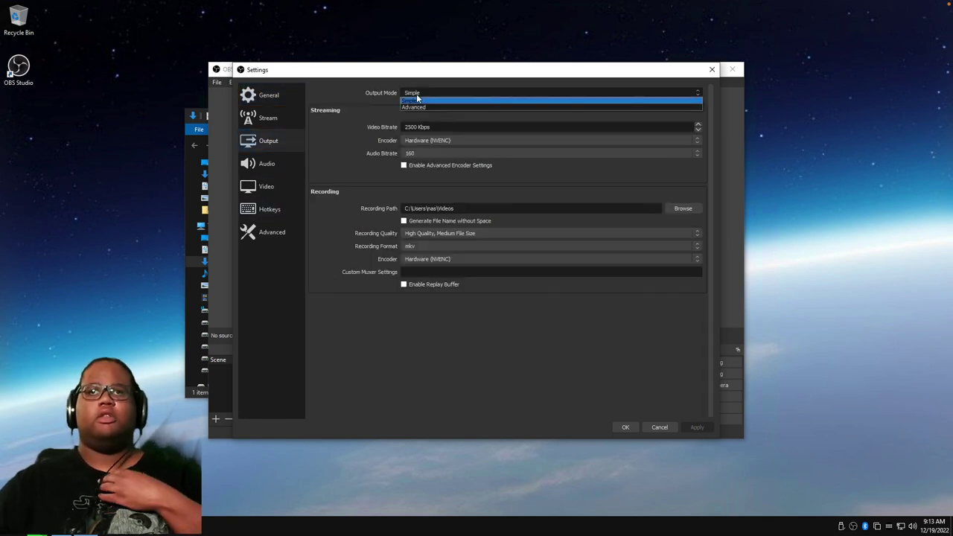
pyautogui.click(413, 107)
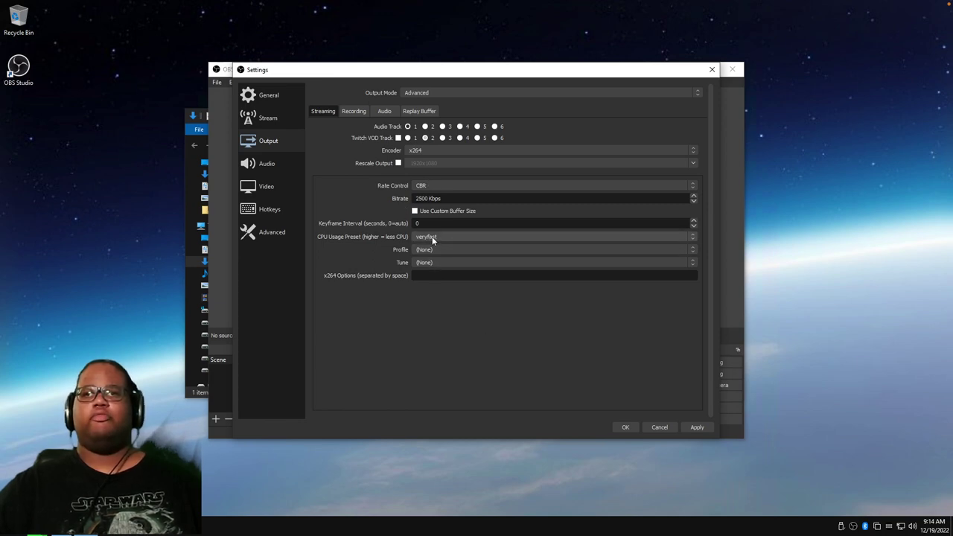
# Examine the available rate control and encoder choices for streaming, and look over the recording output settings.
pyautogui.click(453, 187)
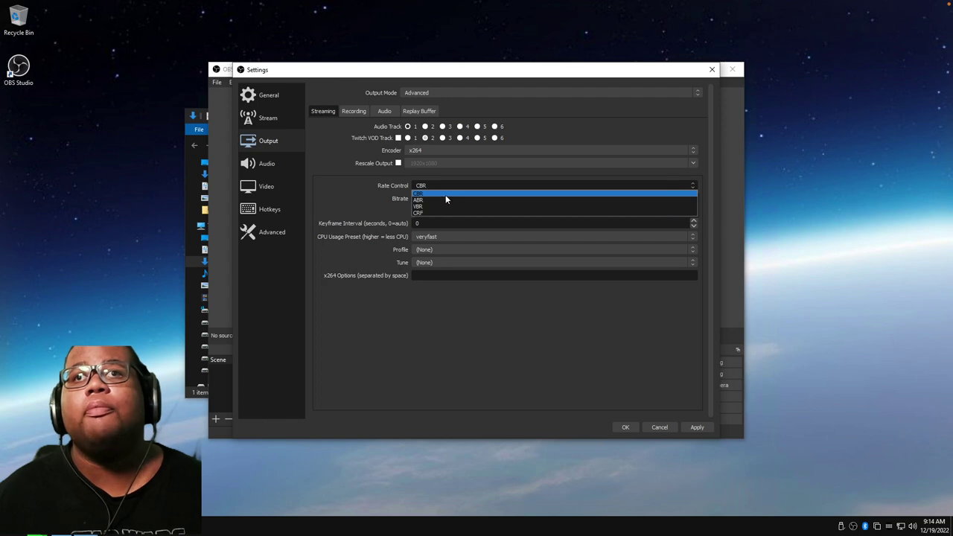
pyautogui.click(448, 360)
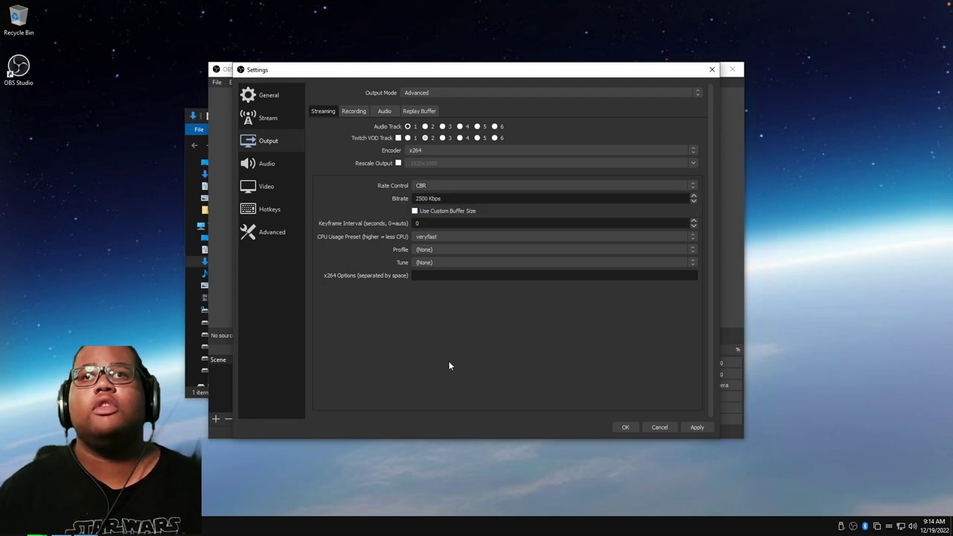
pyautogui.click(418, 187)
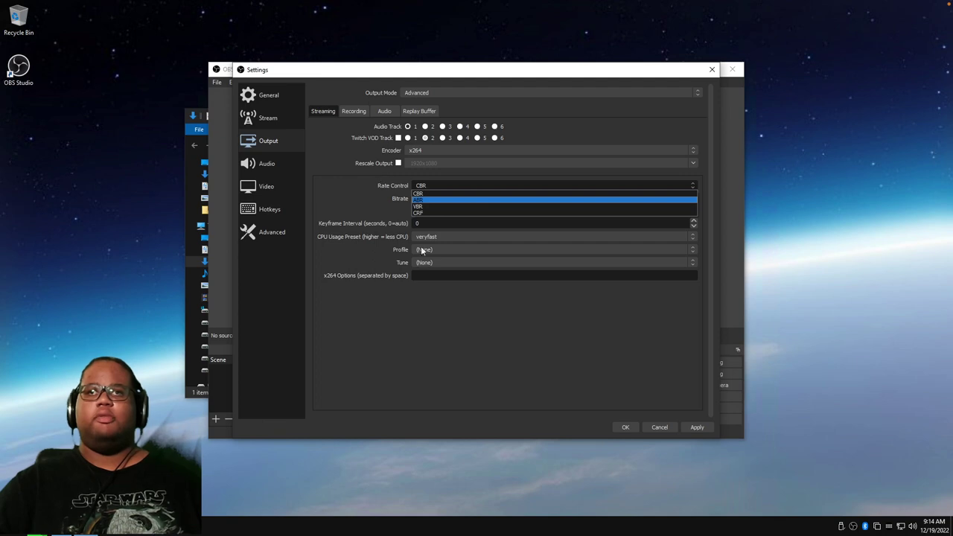
pyautogui.click(343, 189)
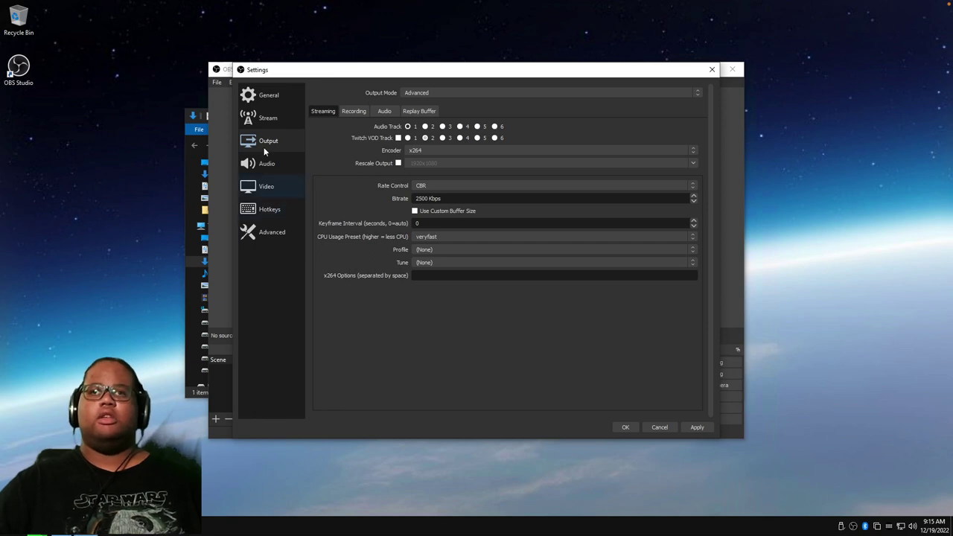
pyautogui.click(351, 112)
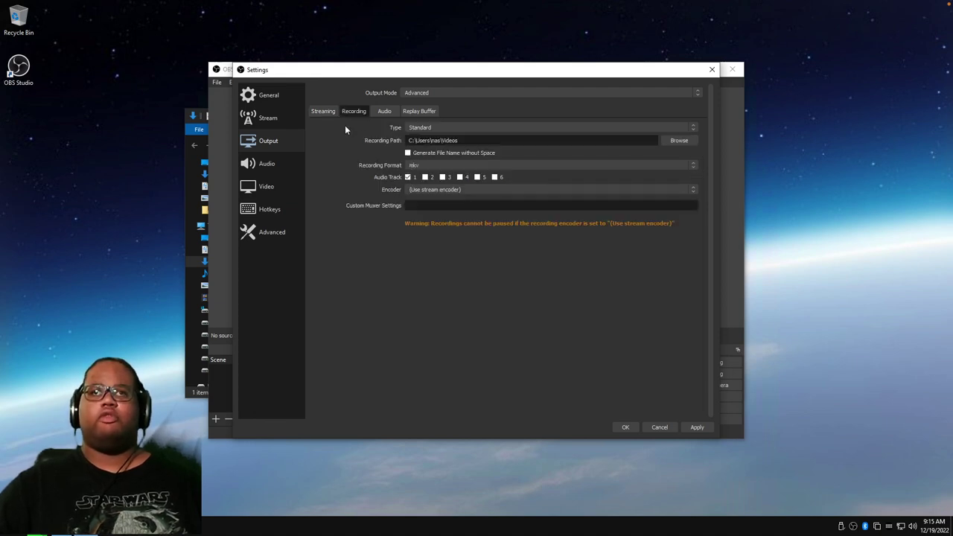
pyautogui.click(320, 112)
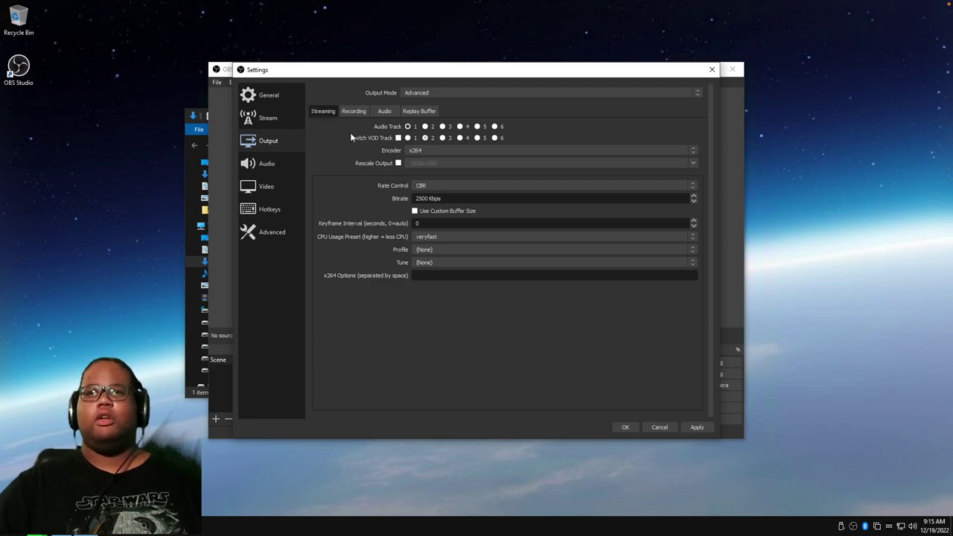
pyautogui.click(420, 150)
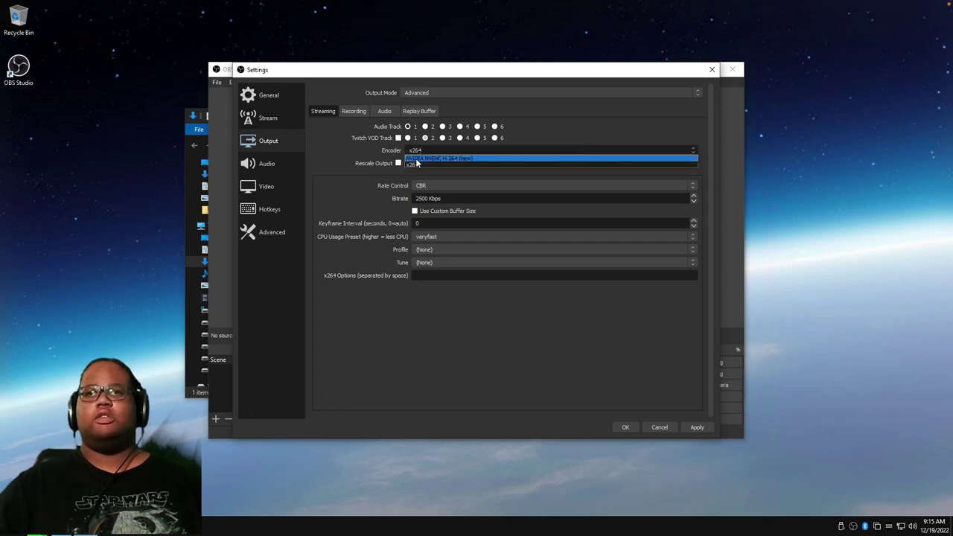
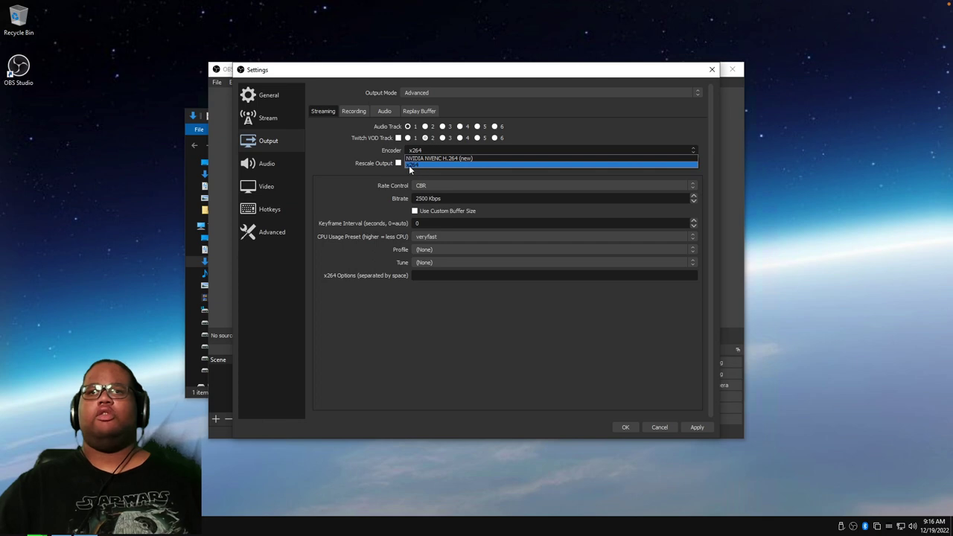
pyautogui.click(309, 79)
# Set the recording encoder to NVIDIA NVENC H.264 (new) in the recording output settings.
pyautogui.moveTo(291, 74); pyautogui.dragTo(192, 208)
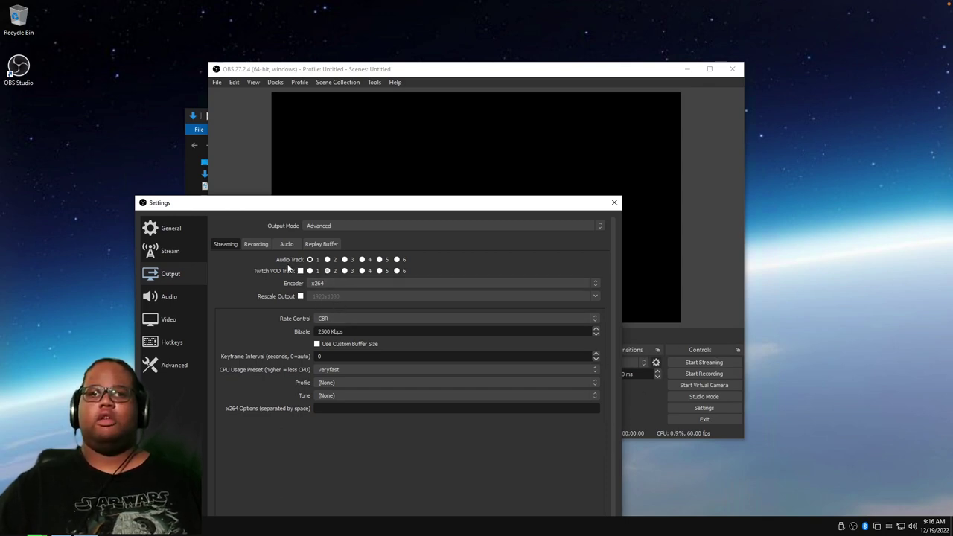
pyautogui.click(255, 244)
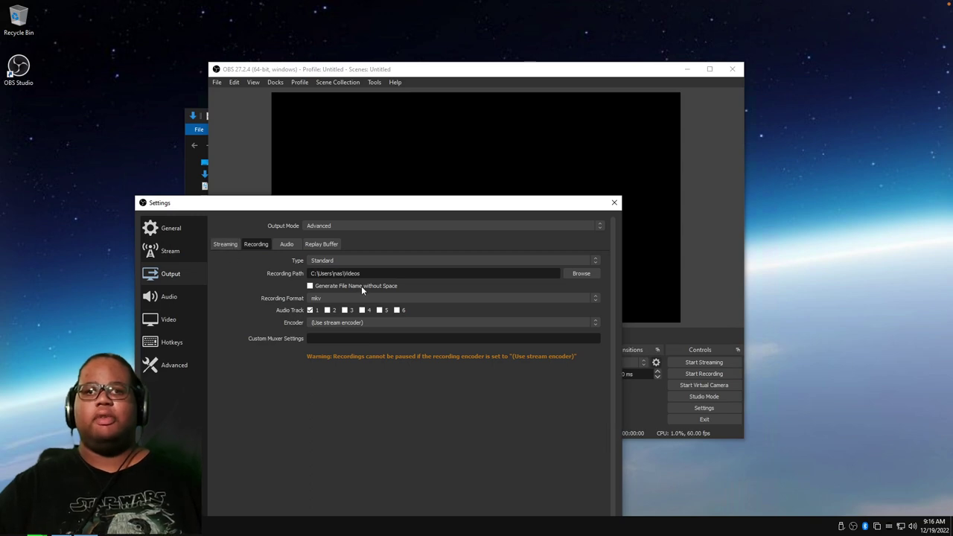
pyautogui.click(346, 323)
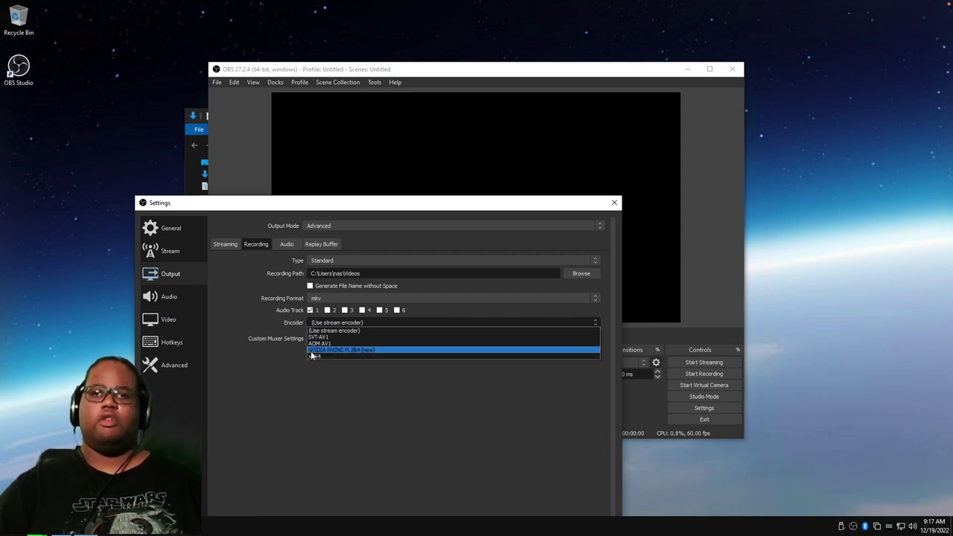
pyautogui.click(354, 350)
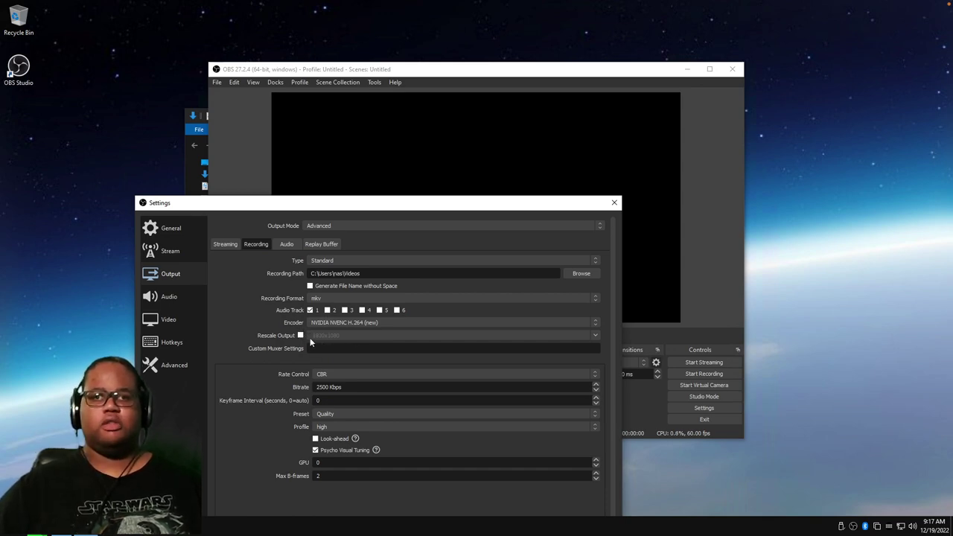
# Try the CQP rate control for the recording encoder and switch it back to CBR.
pyautogui.click(352, 375)
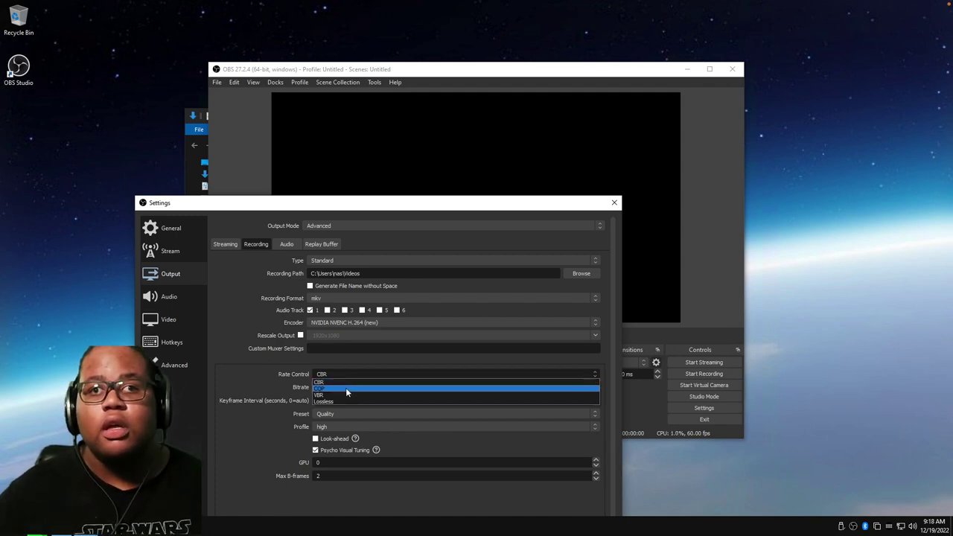
pyautogui.click(346, 387)
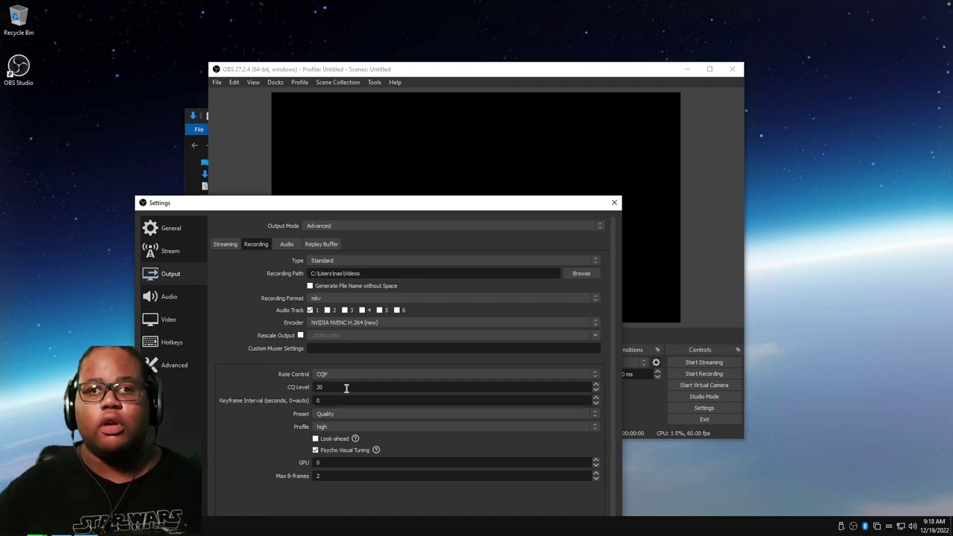
pyautogui.click(348, 375)
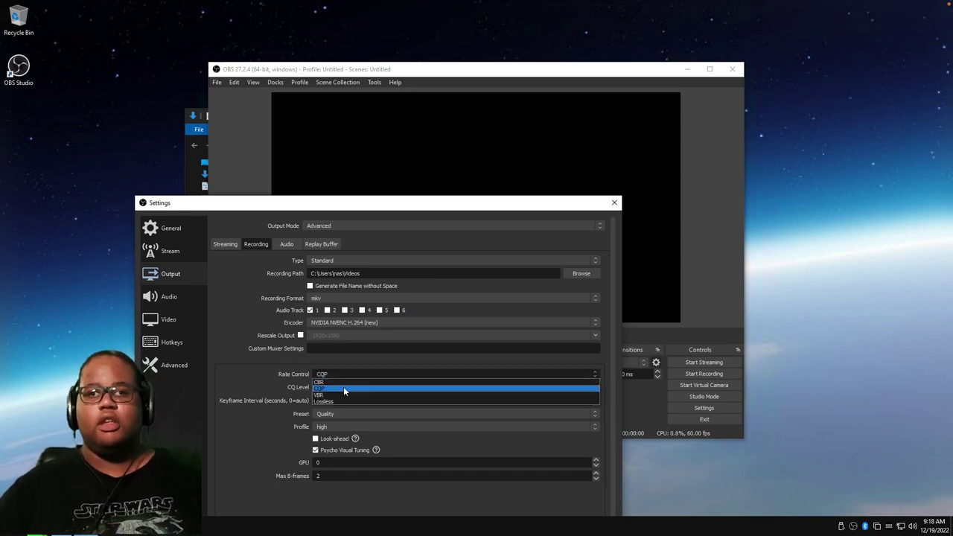
pyautogui.click(344, 387)
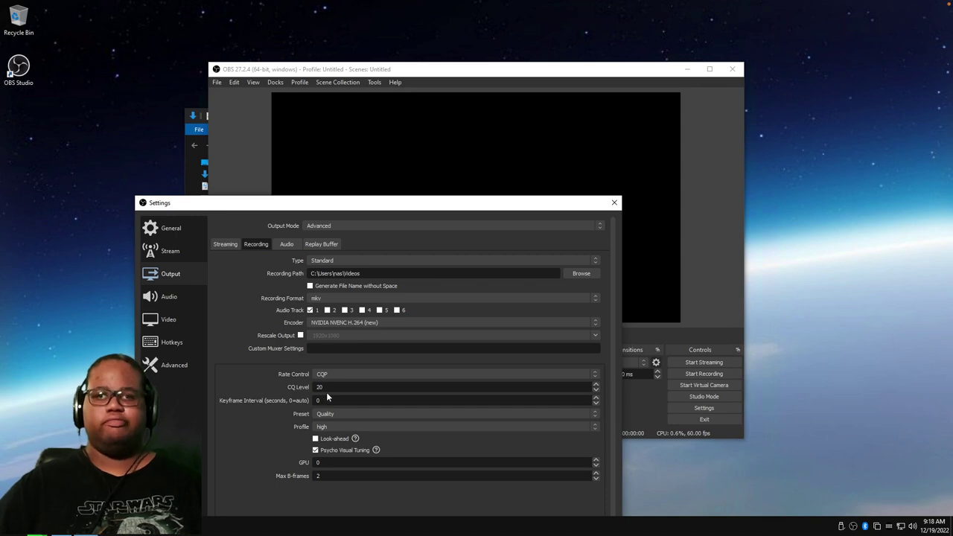
pyautogui.click(329, 375)
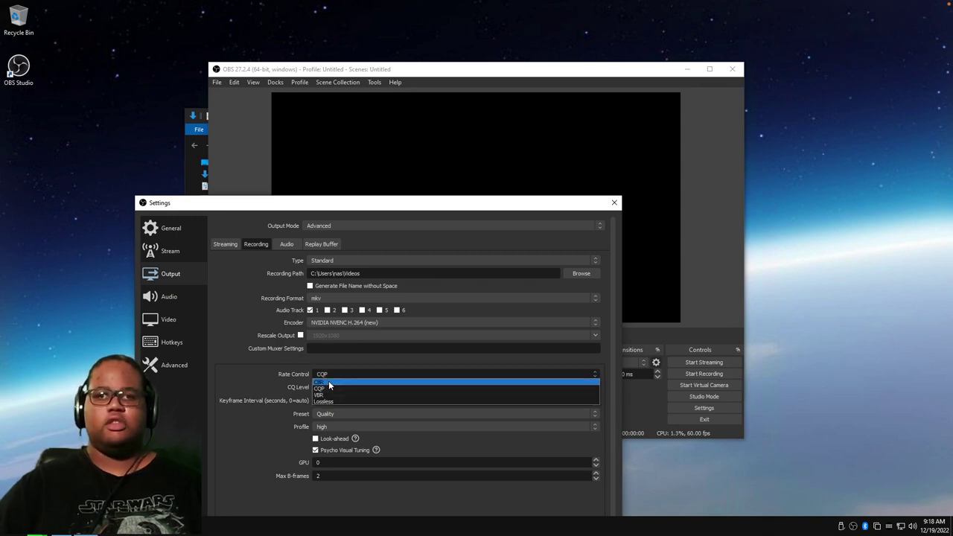
pyautogui.click(329, 383)
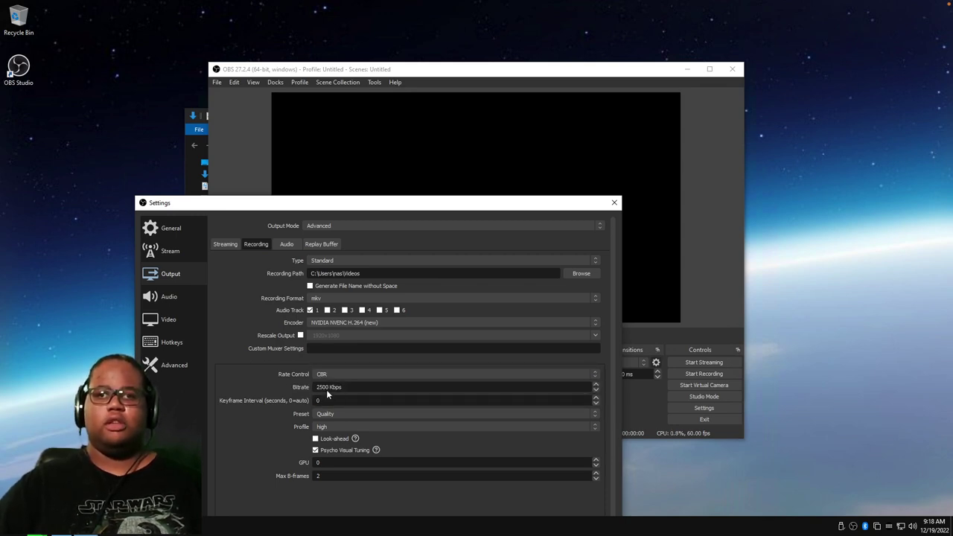
# Set the recording bitrate to 15000 Kbps.
pyautogui.moveTo(330, 386); pyautogui.dragTo(239, 389)
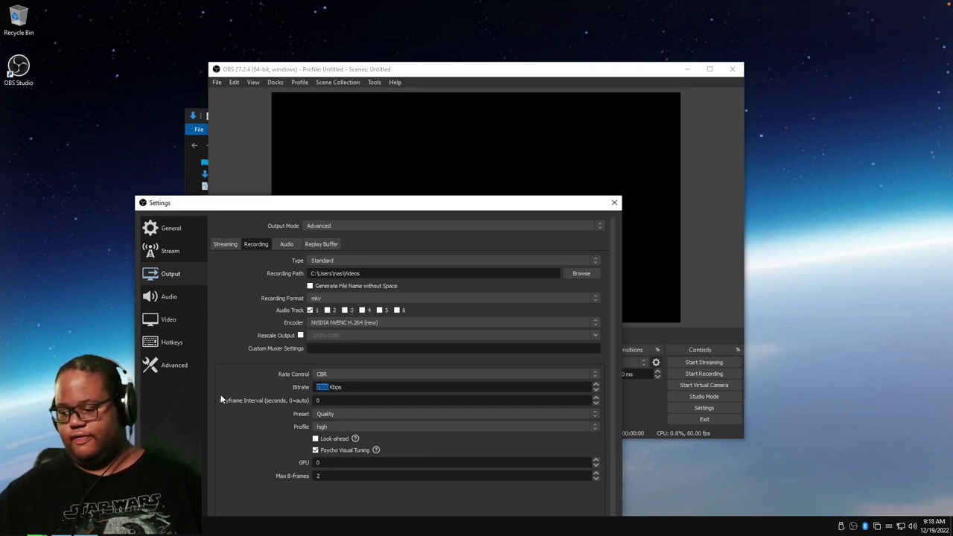
pyautogui.write('150000')
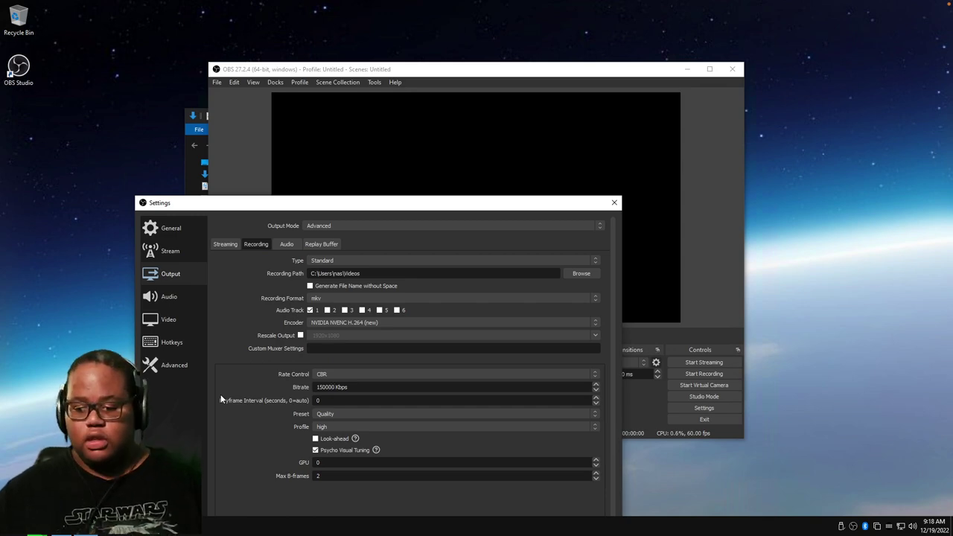
pyautogui.press('BackSpace')
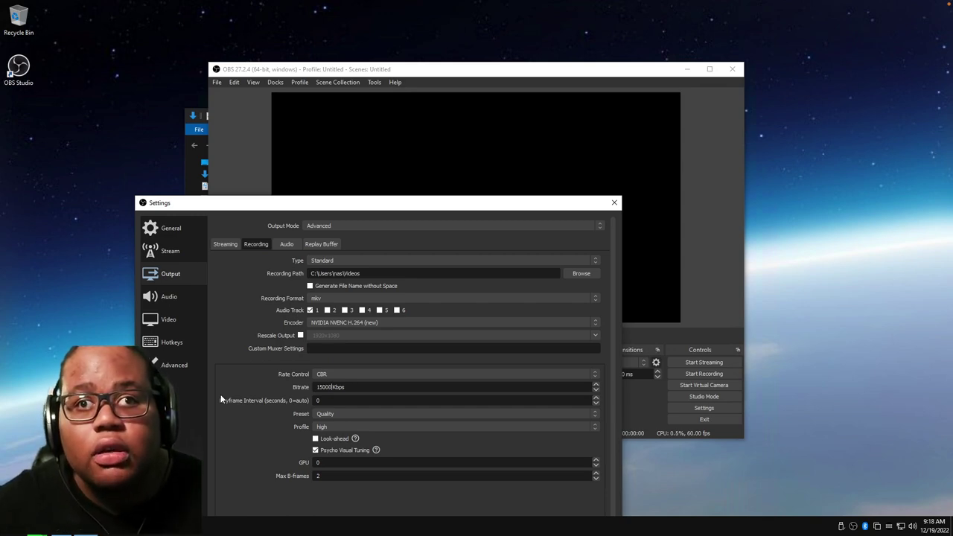
pyautogui.press('Left')
pyautogui.press('Left')
pyautogui.press('Left')
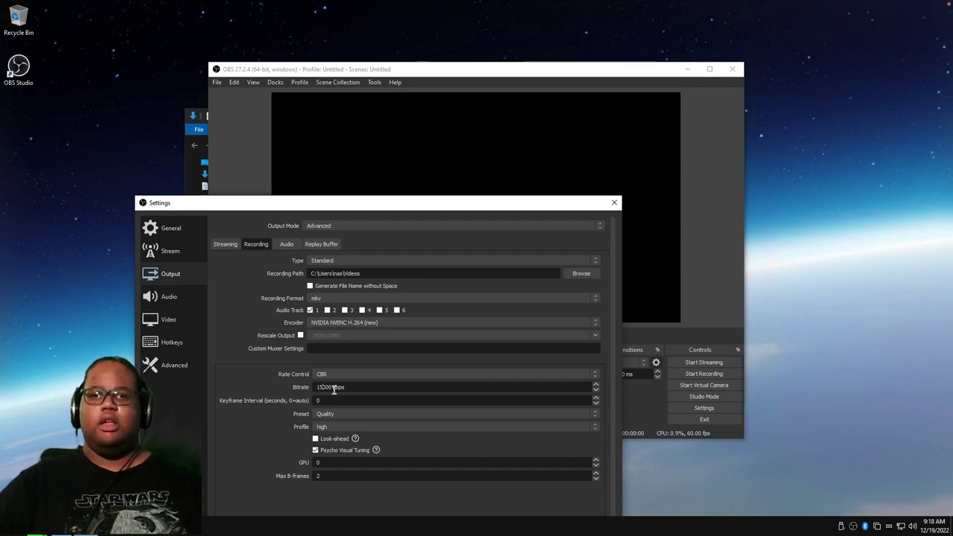
# Change the recording bitrate to 10000 Kbps.
pyautogui.moveTo(332, 387); pyautogui.dragTo(266, 381)
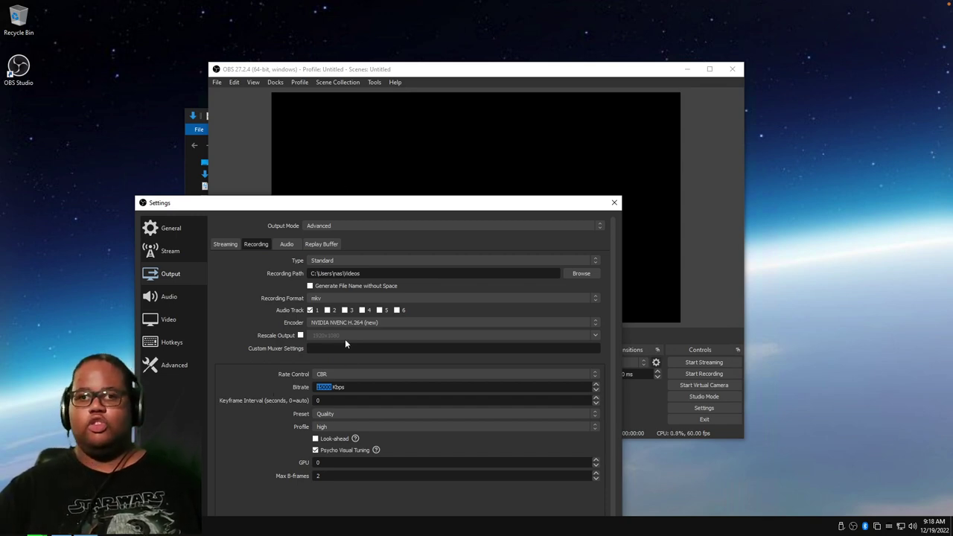
pyautogui.click(324, 386)
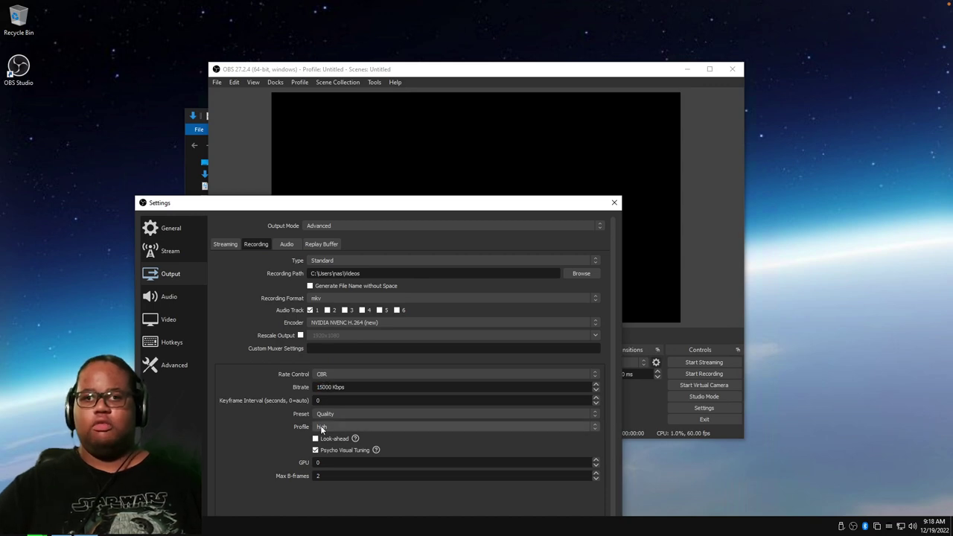
pyautogui.press('Delete')
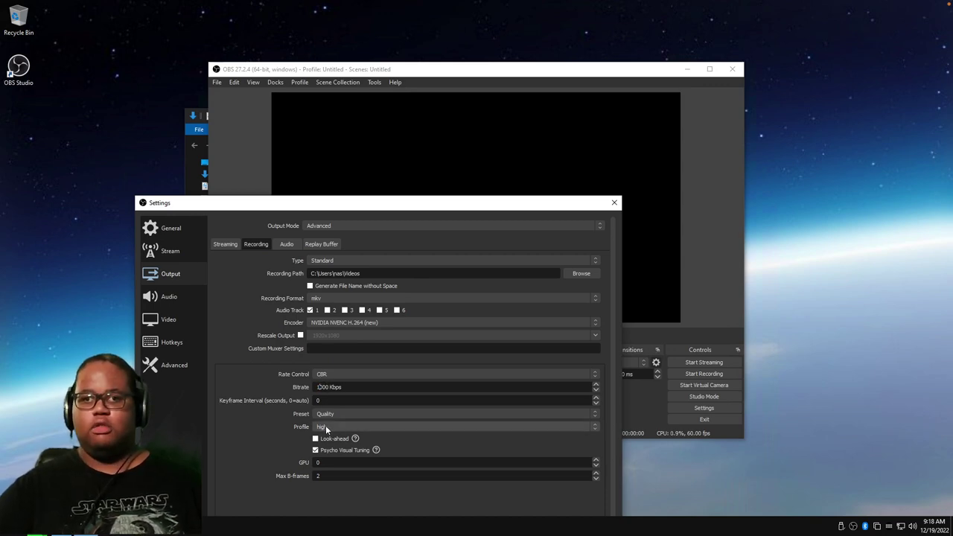
pyautogui.write('00')
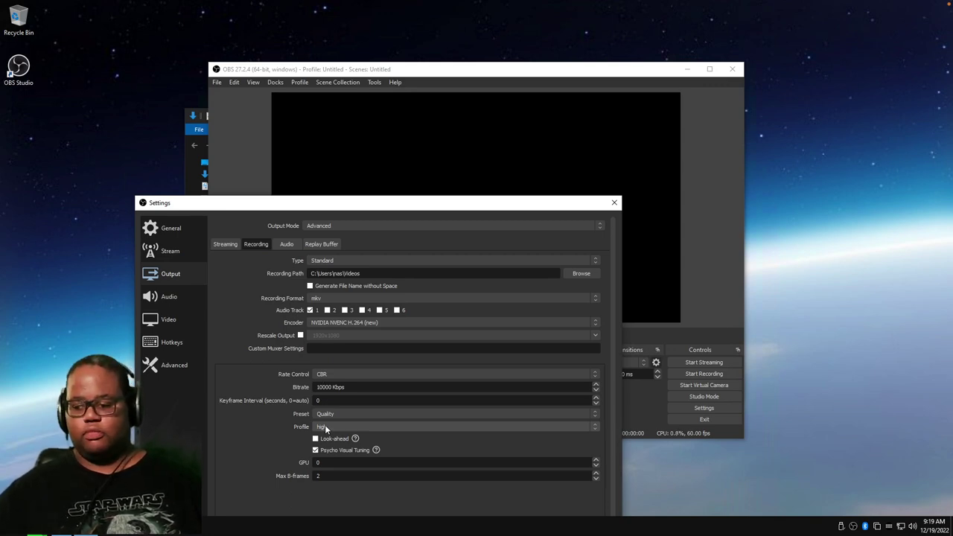
# Replace the recording bitrate with 8000 Kbps.
pyautogui.press('BackSpace')
pyautogui.press('BackSpace')
pyautogui.press('BackSpace')
pyautogui.press('BackSpace')
pyautogui.press('BackSpace')
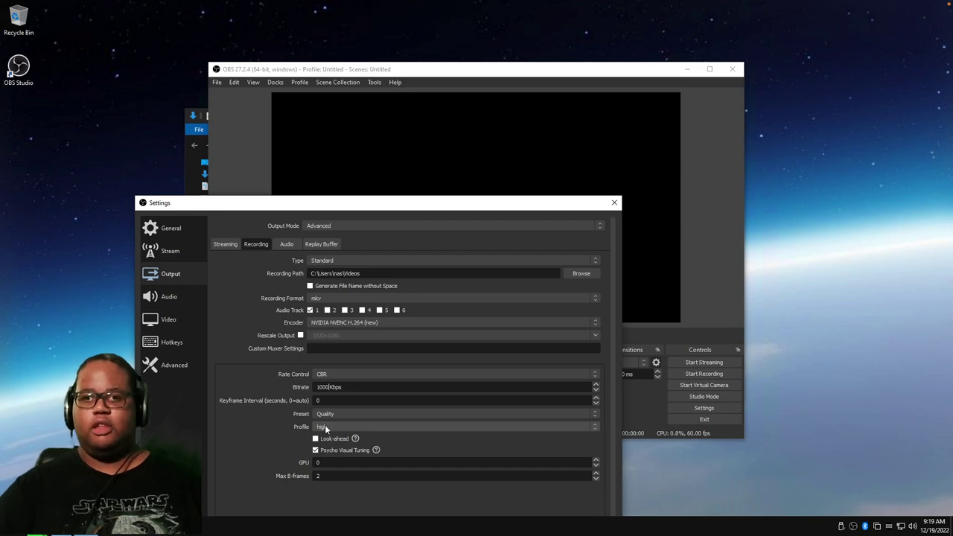
pyautogui.click(320, 387)
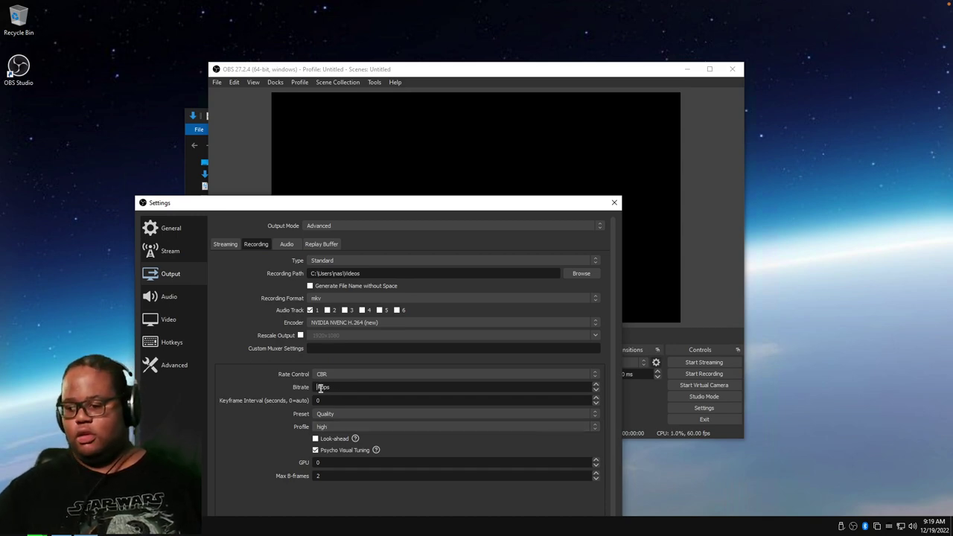
pyautogui.write('8000')
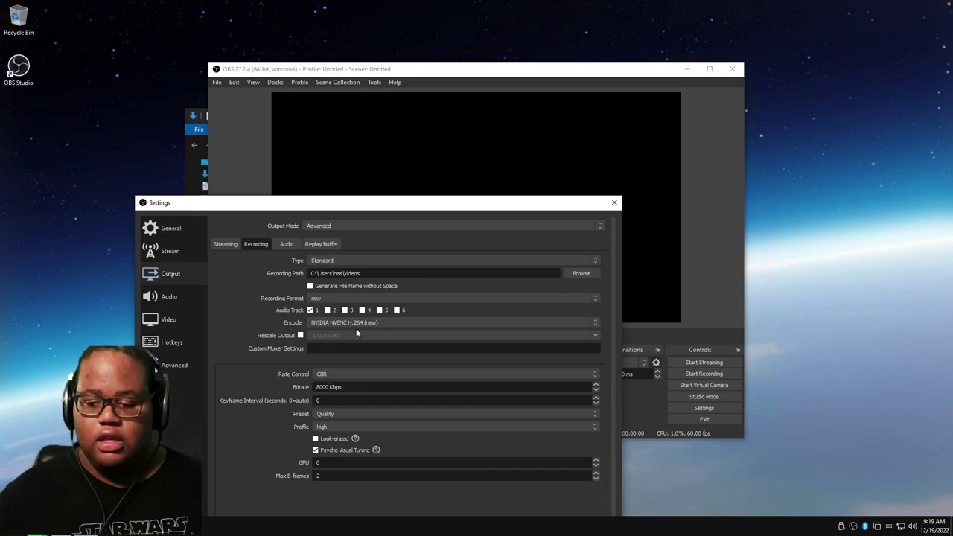
# Set the recording bitrate to 7500 Kbps and keep mkv as the recording format.
pyautogui.press('BackSpace')
pyautogui.press('BackSpace')
pyautogui.press('BackSpace')
pyautogui.press('BackSpace')
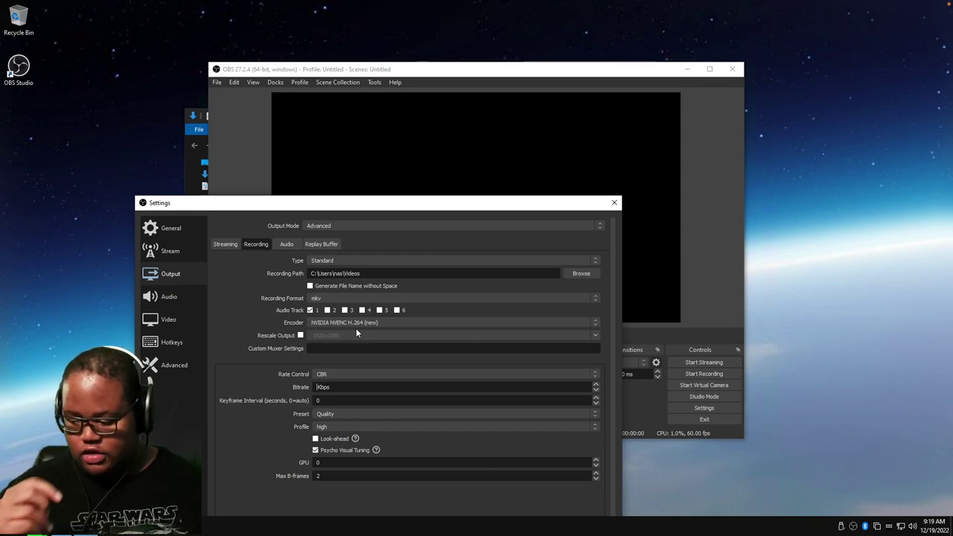
pyautogui.write('750')
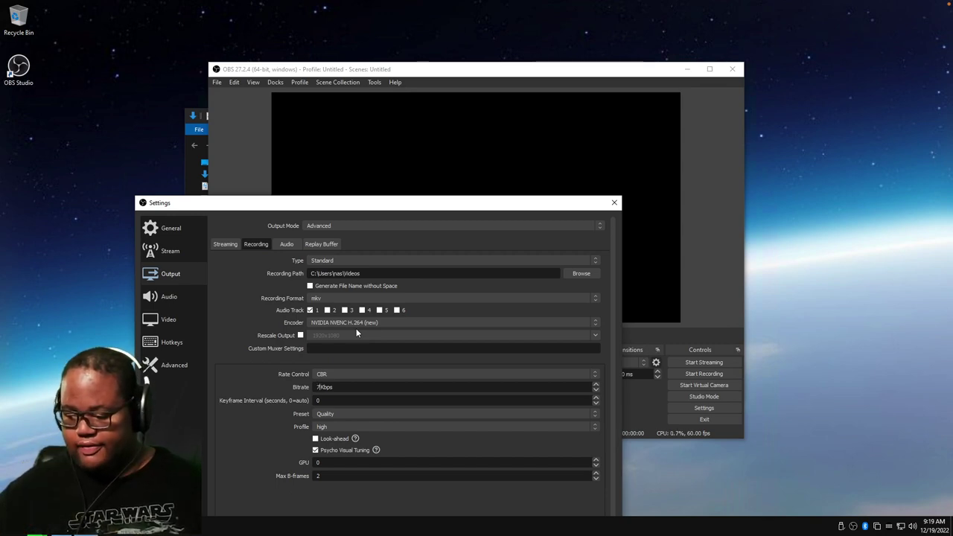
pyautogui.write('00')
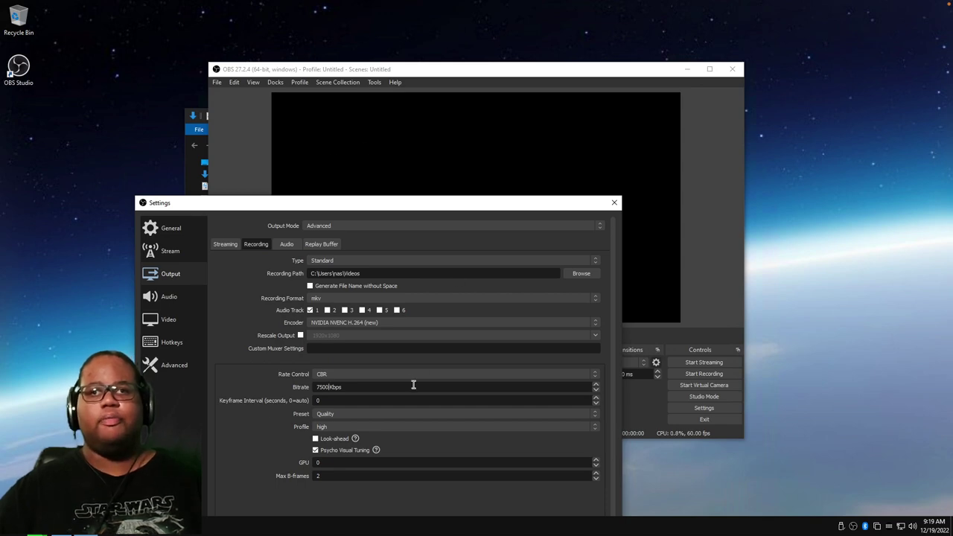
pyautogui.click(336, 299)
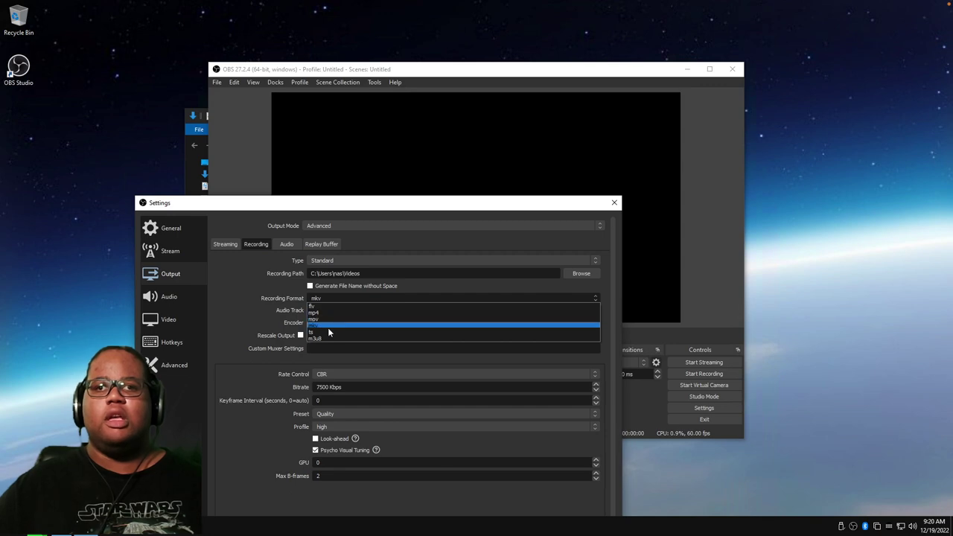
pyautogui.click(313, 327)
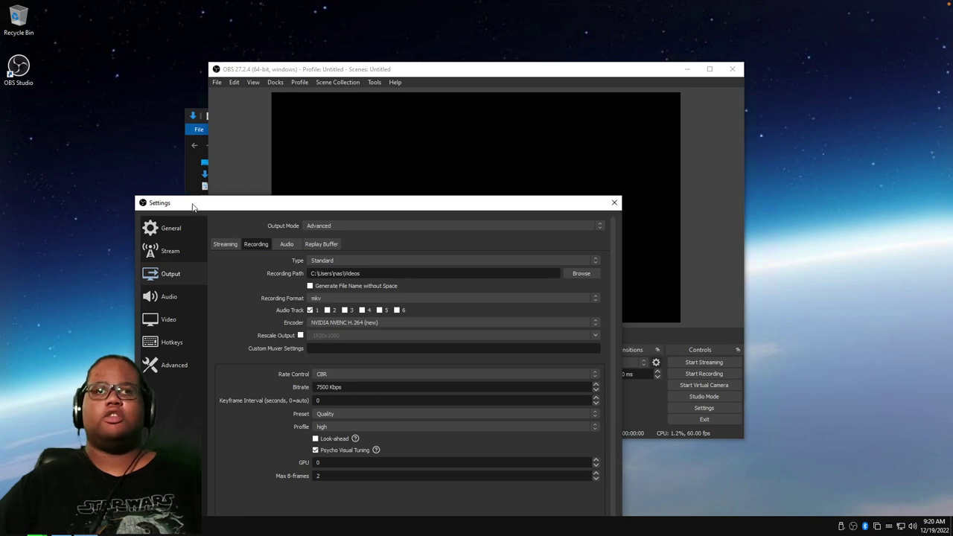
# Enable automatic remuxing to mp4 in the advanced recording settings, then apply and close the settings.
pyautogui.moveTo(191, 204); pyautogui.dragTo(172, 16)
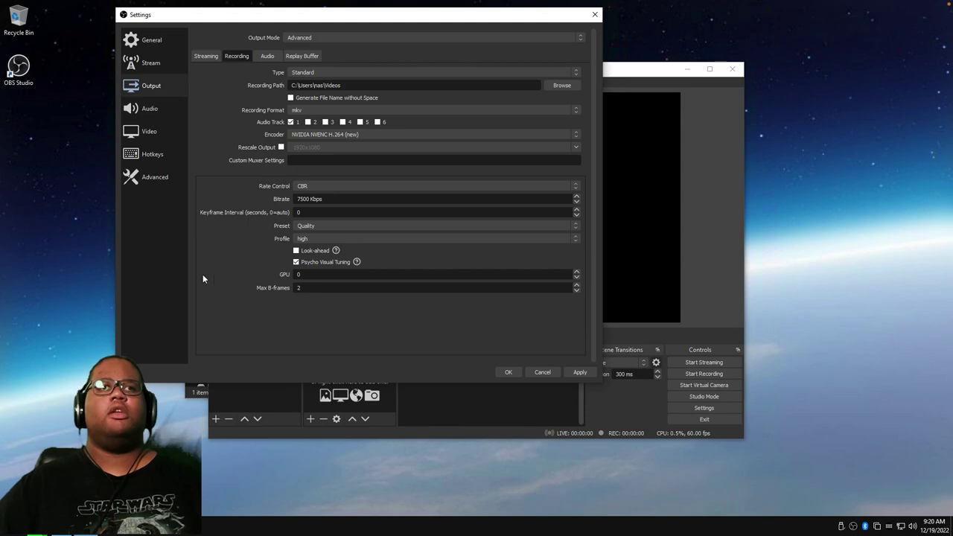
pyautogui.click(143, 183)
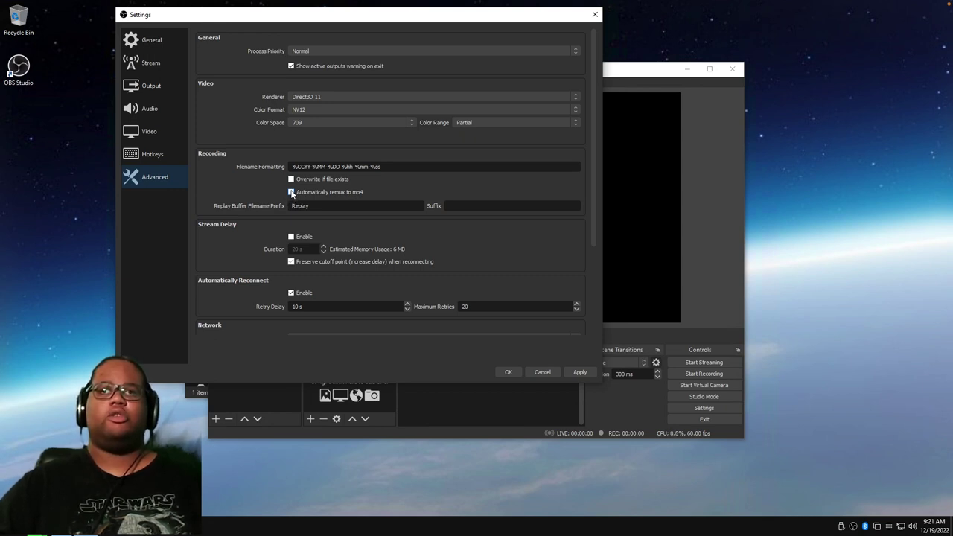
pyautogui.click(291, 192)
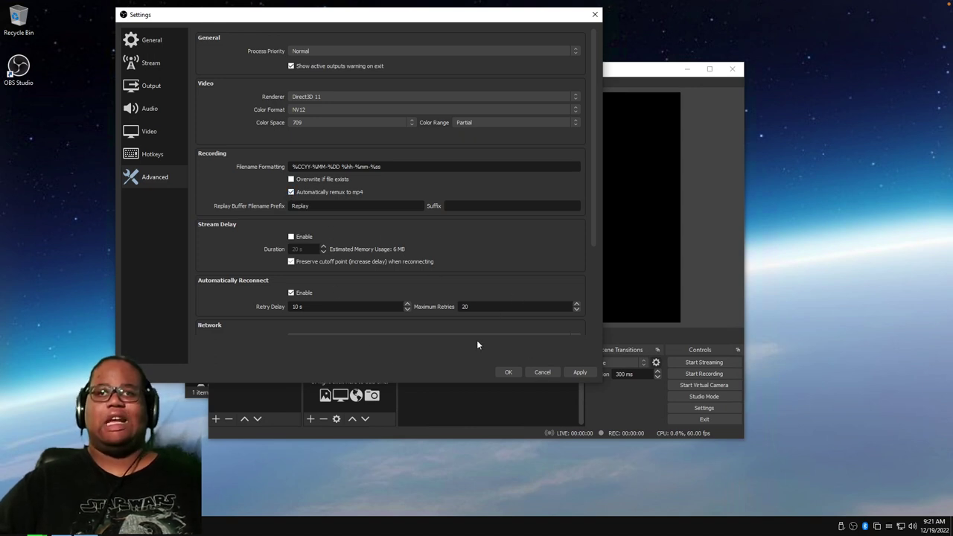
pyautogui.click(578, 370)
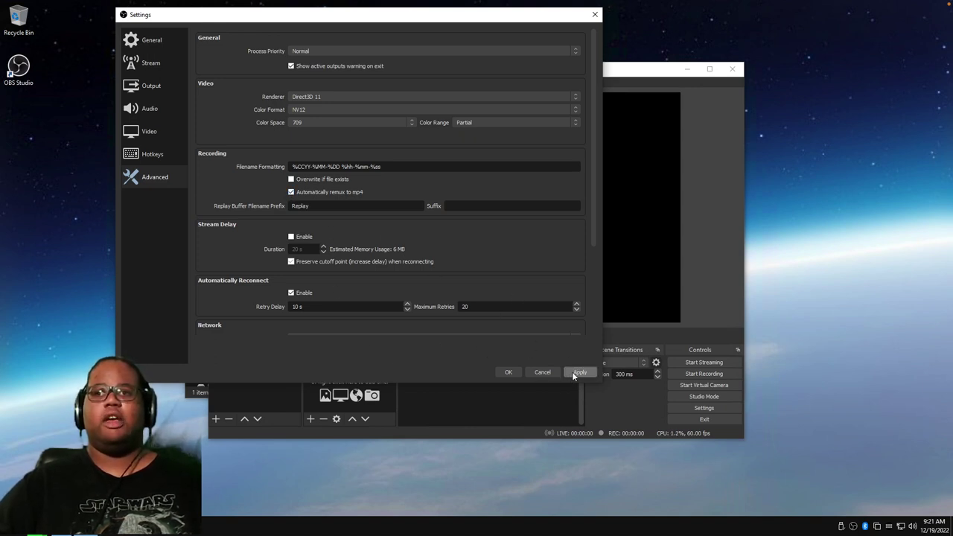
pyautogui.click(509, 372)
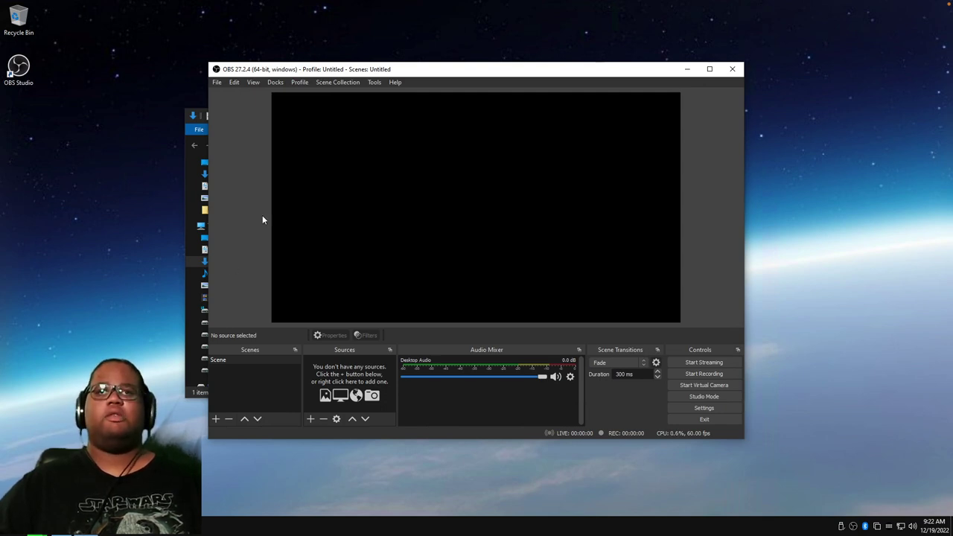
# Open the Remux Recordings dialog to view where an OBS recording is chosen for remuxing, and close it.
pyautogui.click(217, 82)
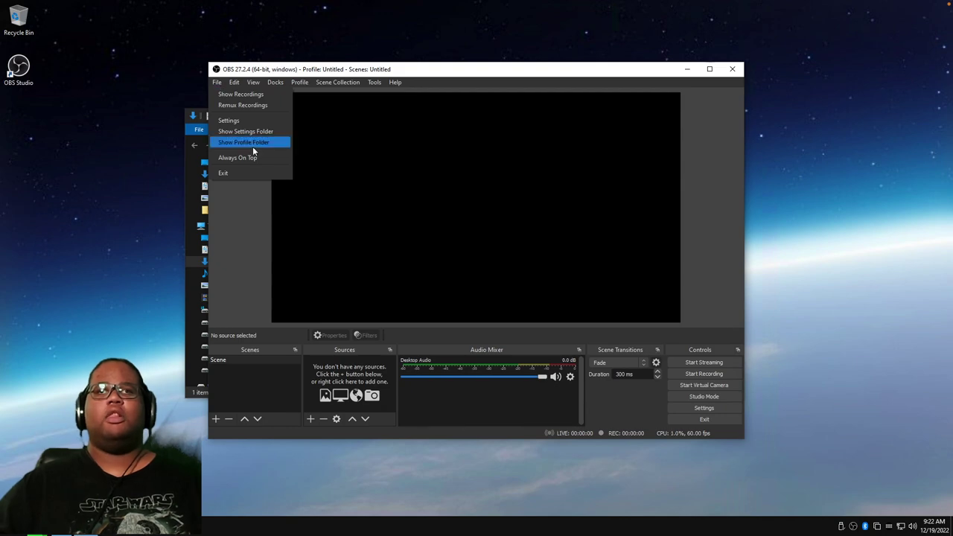
pyautogui.click(232, 106)
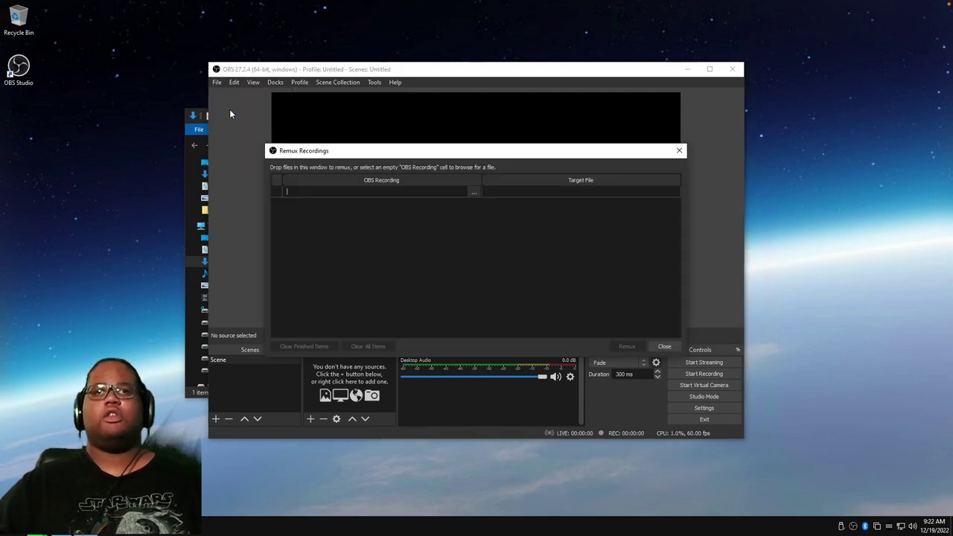
pyautogui.doubleClick(407, 192)
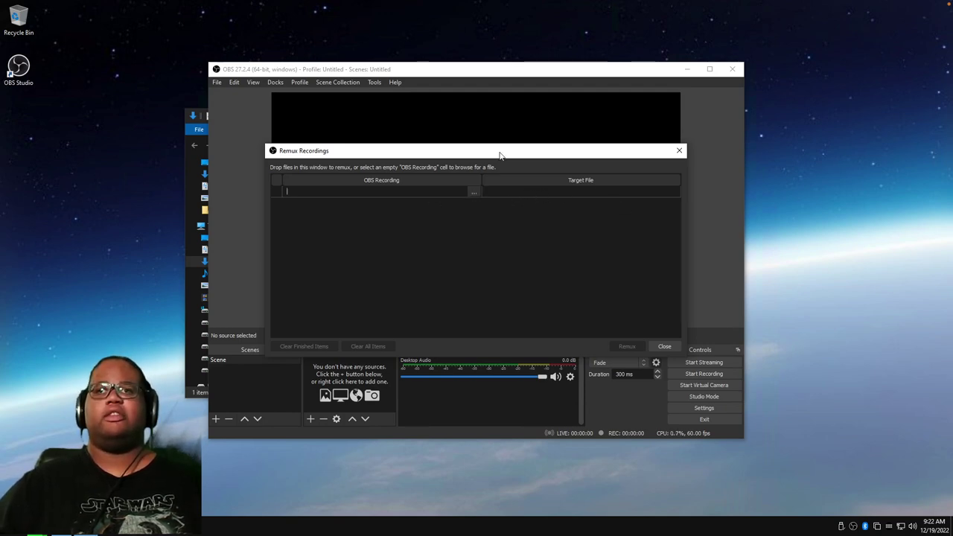
pyautogui.click(662, 347)
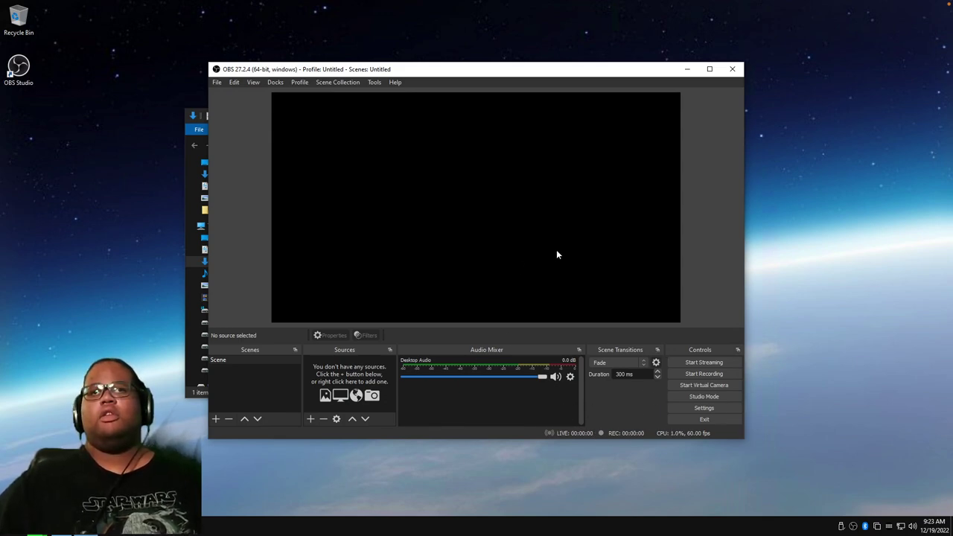
# Look over the management options for profiles and scene collections.
pyautogui.click(273, 83)
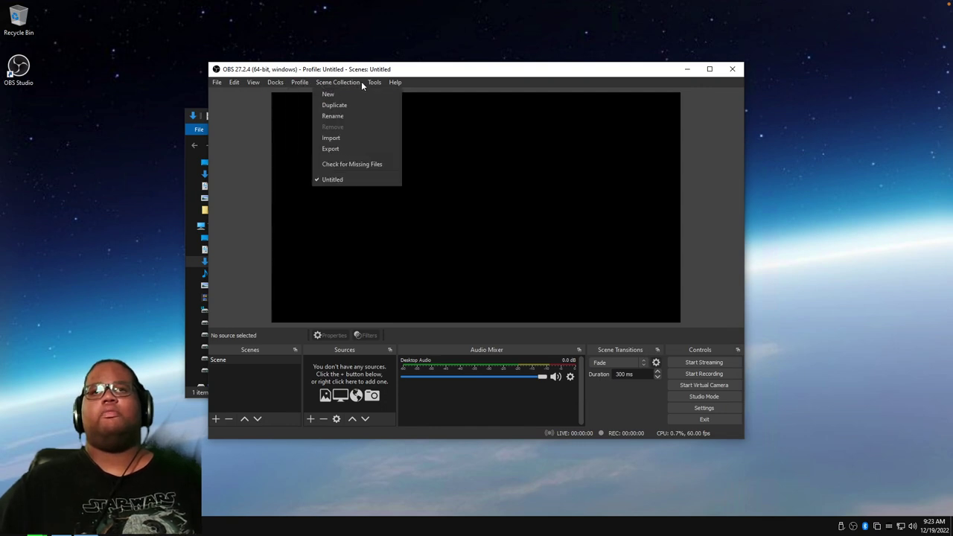
pyautogui.moveTo(375, 82)
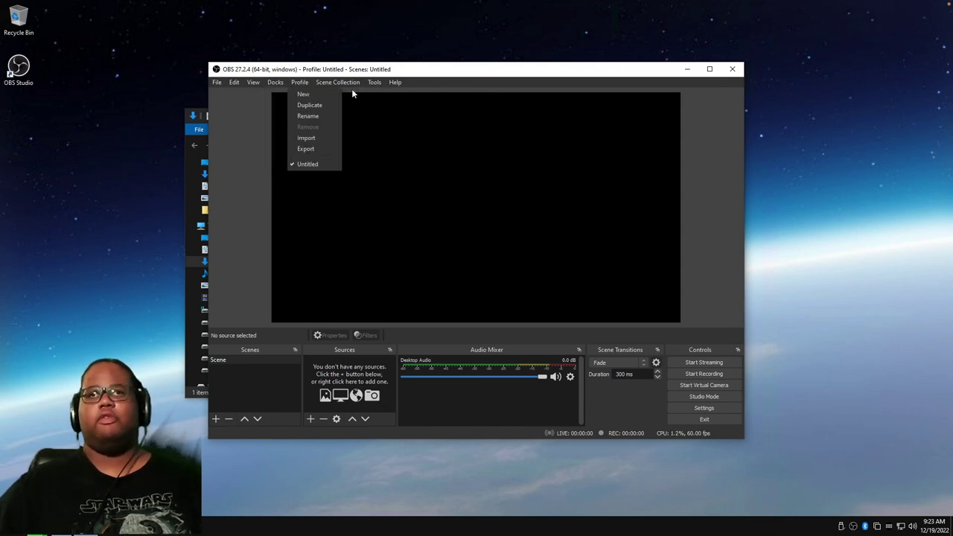
pyautogui.moveTo(343, 85)
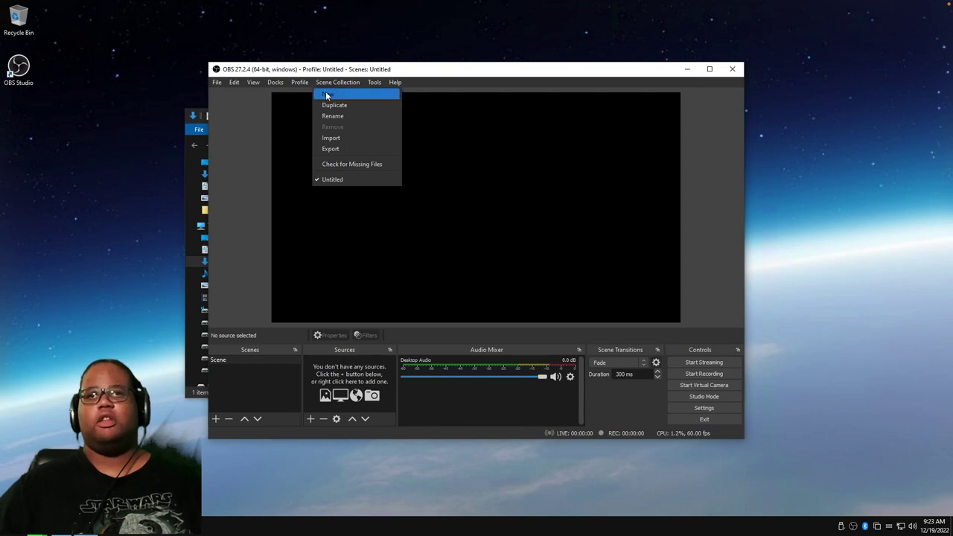
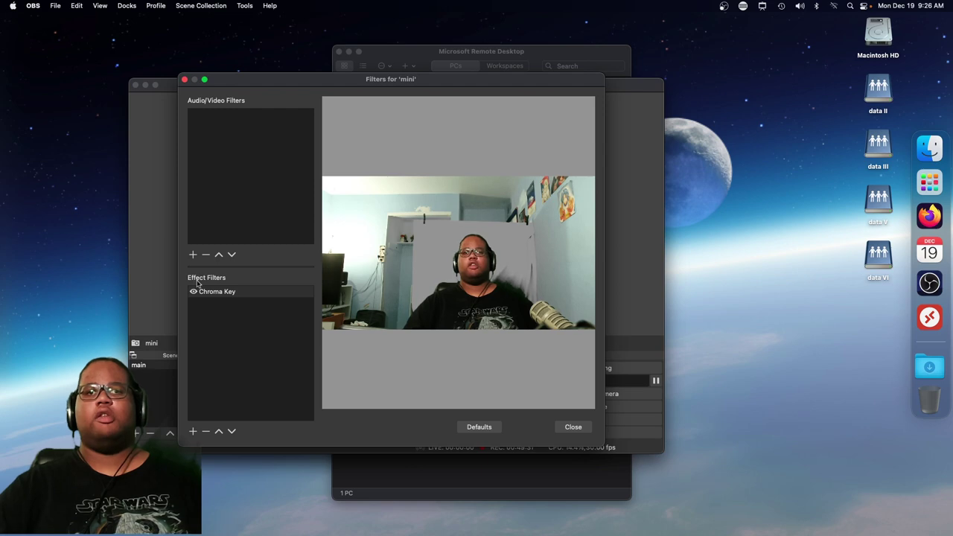
# Close the filters of the mini camera source and collapse the source group that contains it.
pyautogui.click(571, 426)
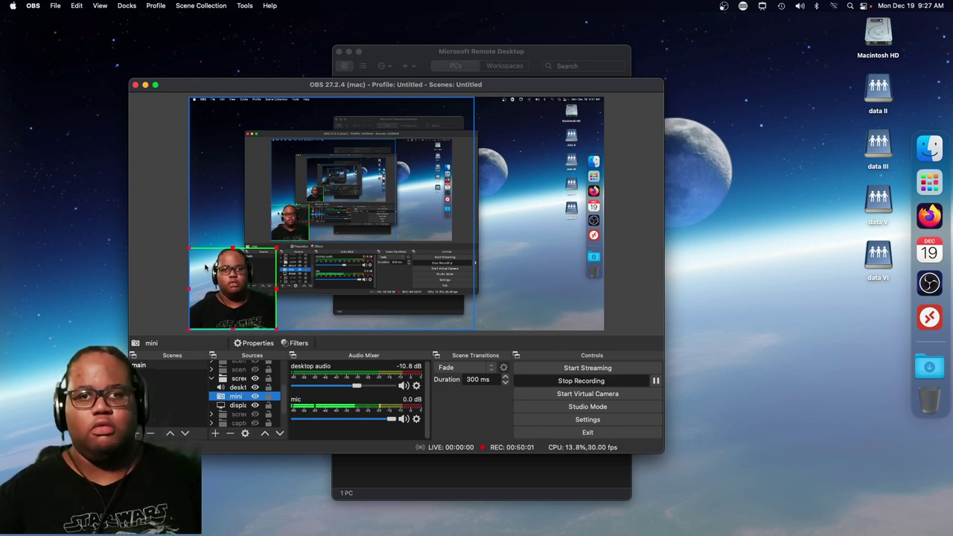
pyautogui.click(212, 379)
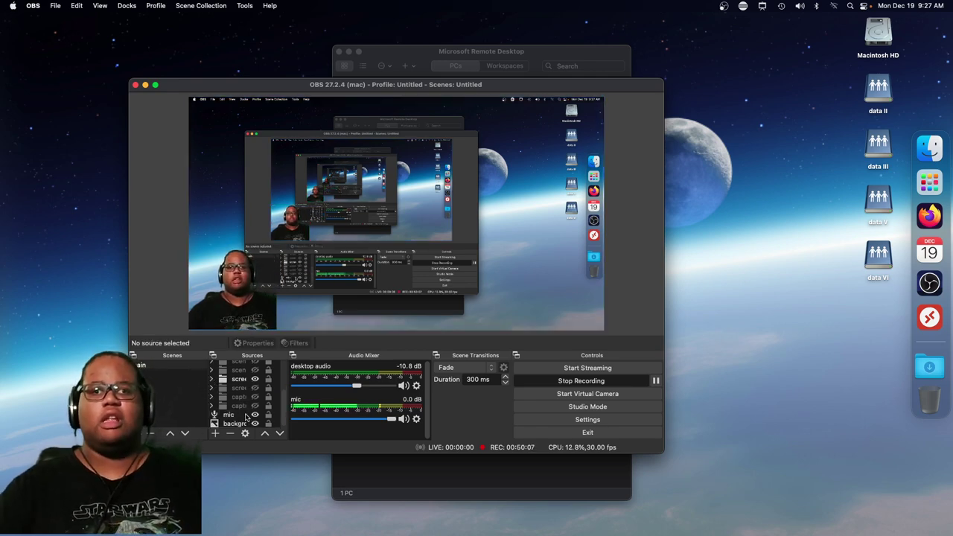
# Look through the sources list and the channels in the audio mixer.
pyautogui.scroll(5, 243, 419)
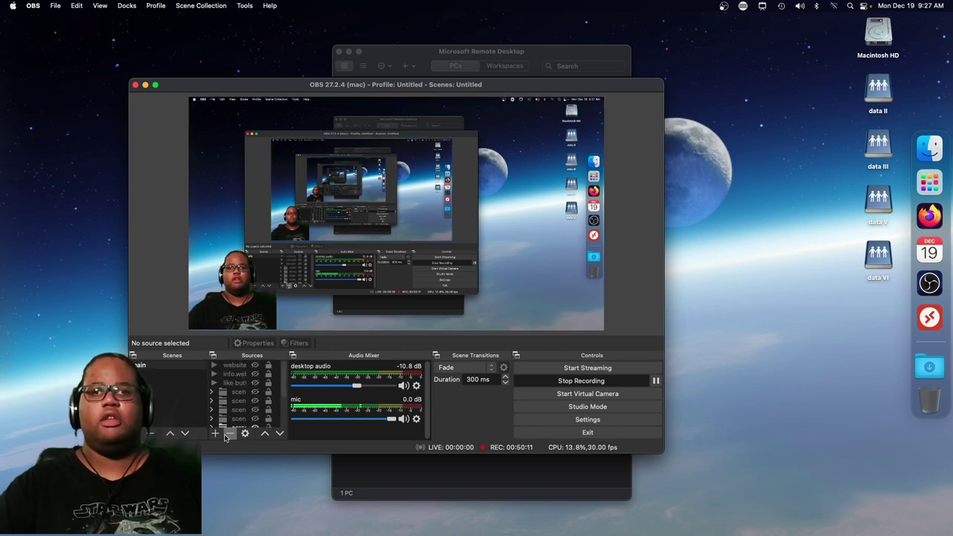
pyautogui.scroll(-5, 227, 406)
pyautogui.scroll(5, 227, 397)
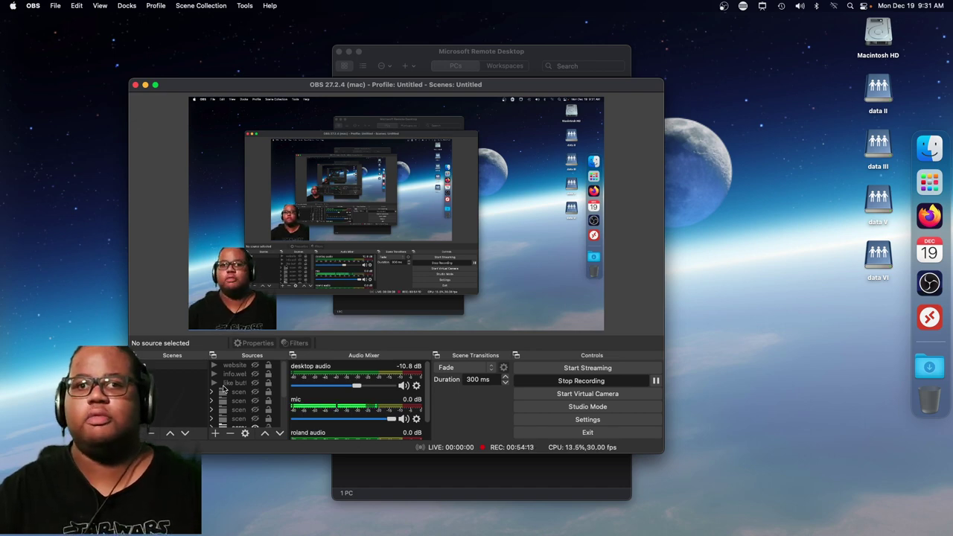
pyautogui.scroll(-1, 350, 399)
pyautogui.scroll(1, 348, 400)
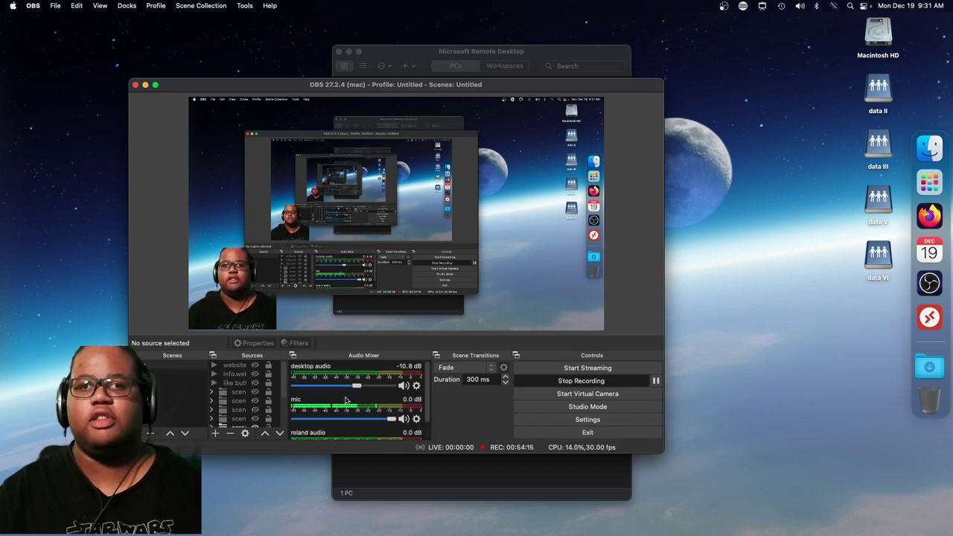
pyautogui.scroll(-1, 344, 402)
pyautogui.scroll(1, 342, 402)
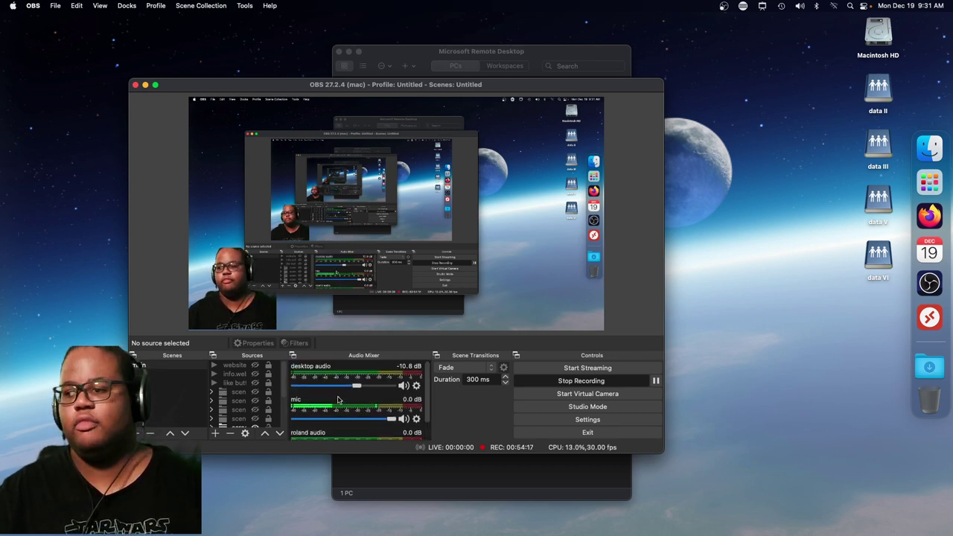